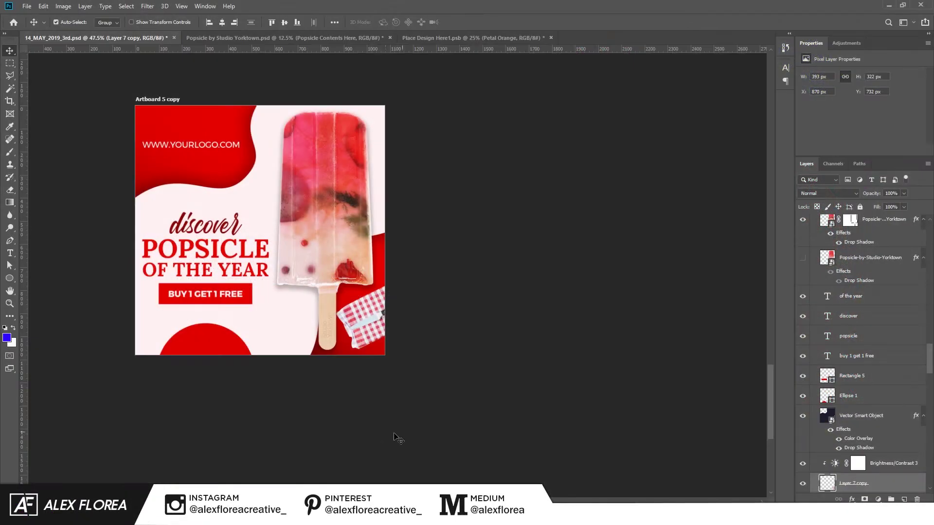
# Step: Pan around the finished popsicle ad, then bring up Creative Market's Free Goods of the Week page
pyautogui.moveTo(396, 437)
pyautogui.mouseDown()
pyautogui.moveTo(428, 438)
pyautogui.moveTo(484, 504)
pyautogui.moveTo(497, 478)
pyautogui.mouseUp()
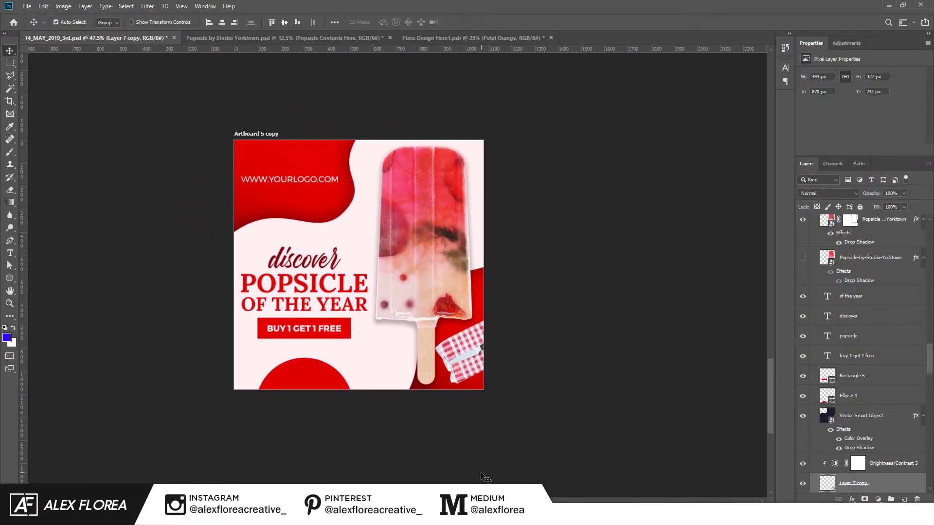
pyautogui.moveTo(504, 351); pyautogui.dragTo(522, 359)
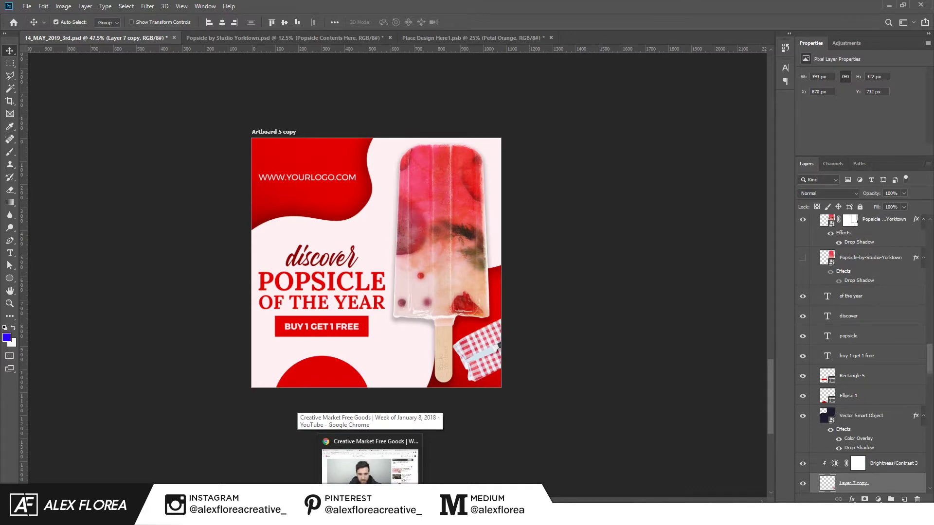
pyautogui.click(370, 467)
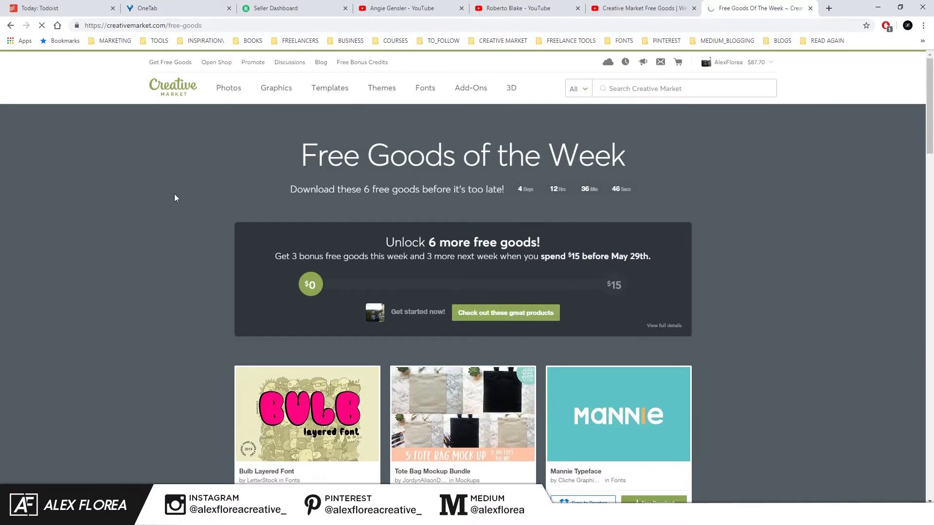
pyautogui.click(173, 88)
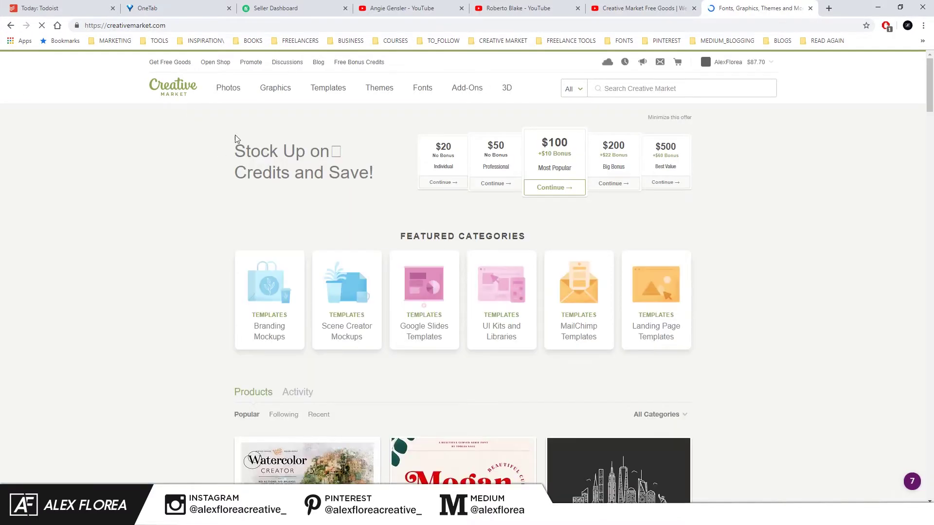
pyautogui.click(167, 64)
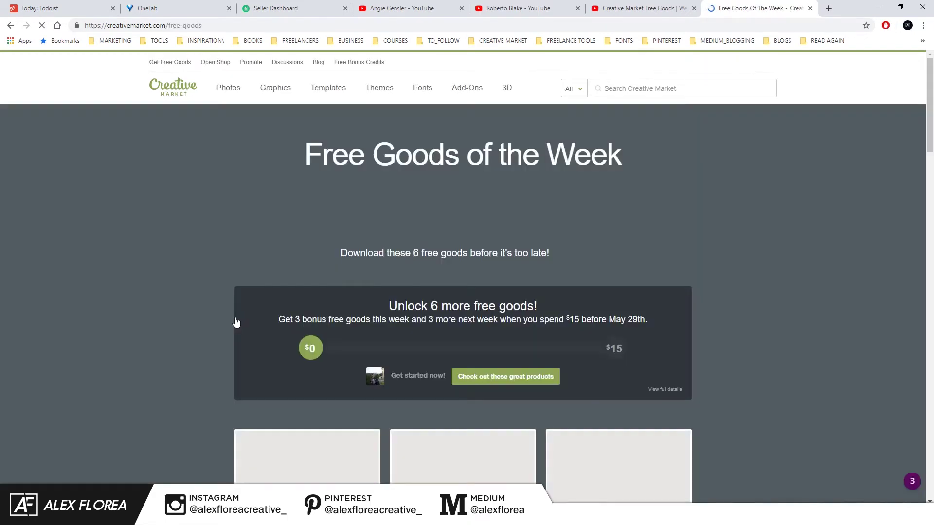
# Step: Scroll the free goods grid past Bulb Layered Font, Mannie Typeface and the popsicle mockup
pyautogui.scroll(-6, 236, 322)
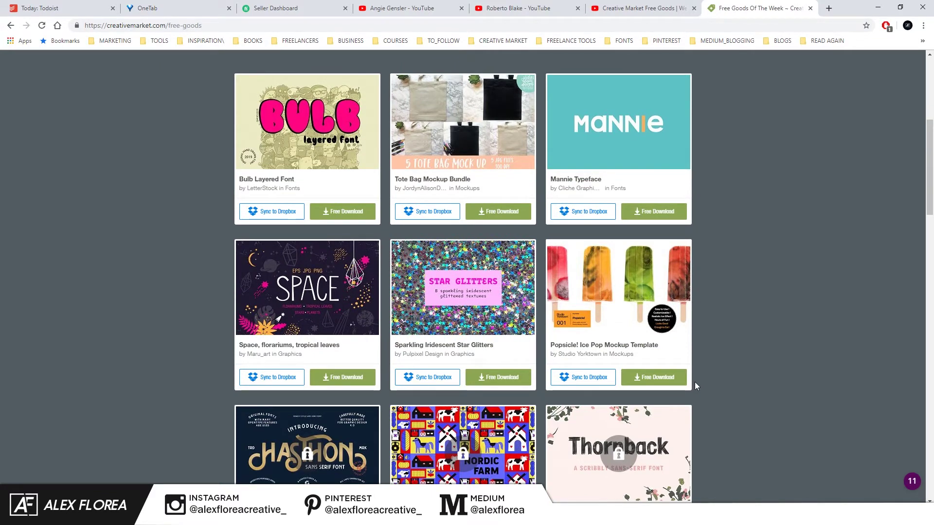
pyautogui.scroll(5, 694, 383)
pyautogui.scroll(-3, 695, 383)
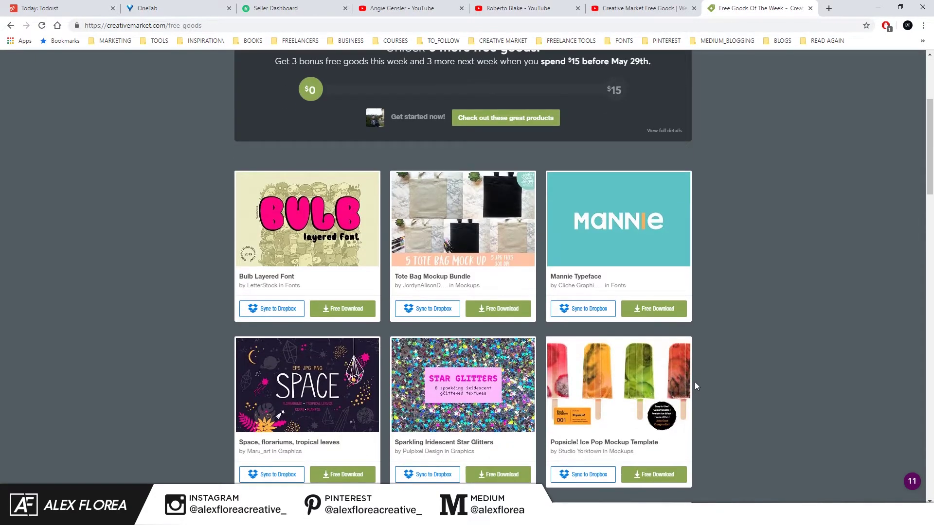
pyautogui.scroll(-1, 695, 384)
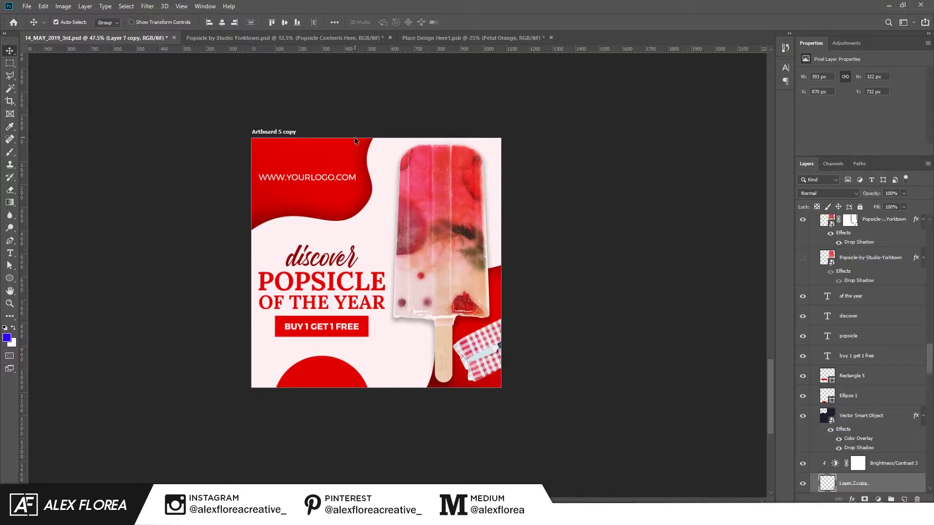
pyautogui.hotkey('shift', 'v')
# Step: Add a blank Artboard 7 beside the ad and type 'bulb' on it
pyautogui.click(524, 263)
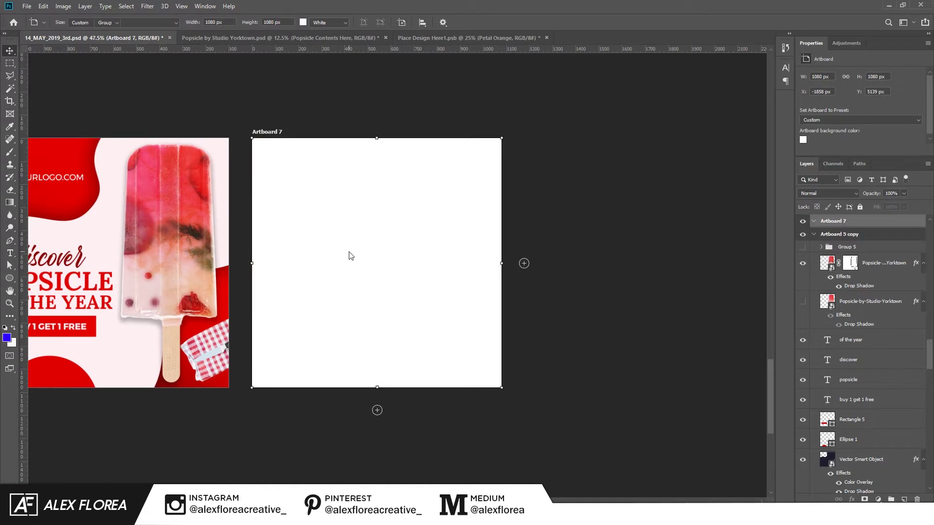
pyautogui.press('t')
pyautogui.click(300, 196)
pyautogui.write('buy')
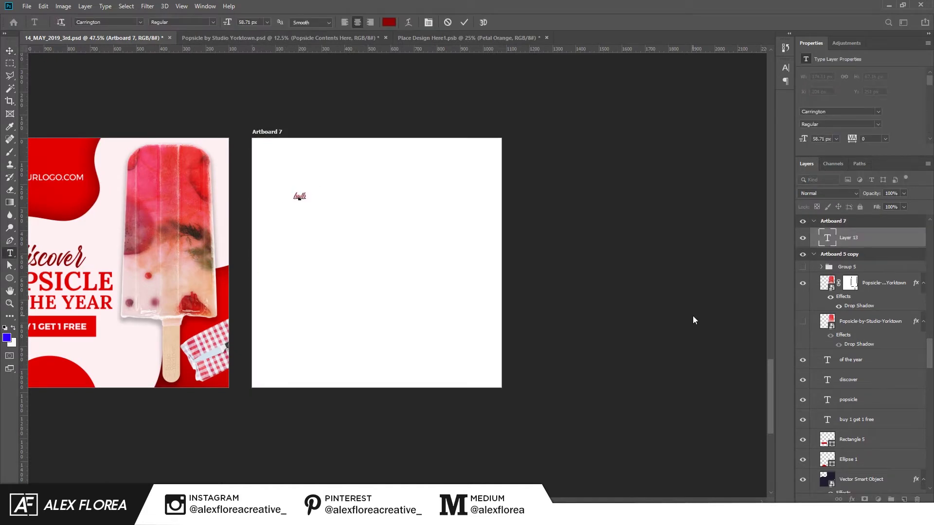
pyautogui.hotkey('ctrl', 'Return')
# Step: Set 'bulb' in the Bulb font, near-black, and enlarge it about five times
pyautogui.press('b')
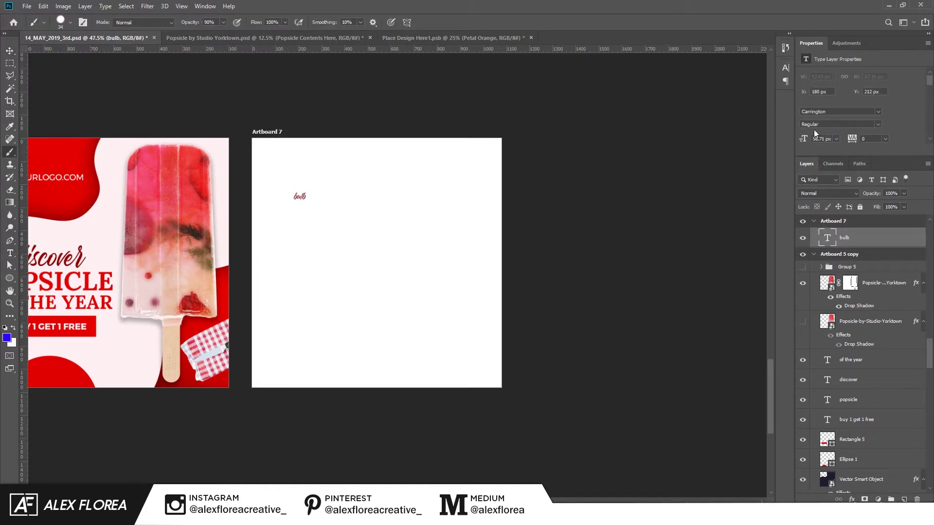
pyautogui.click(786, 68)
pyautogui.click(706, 83)
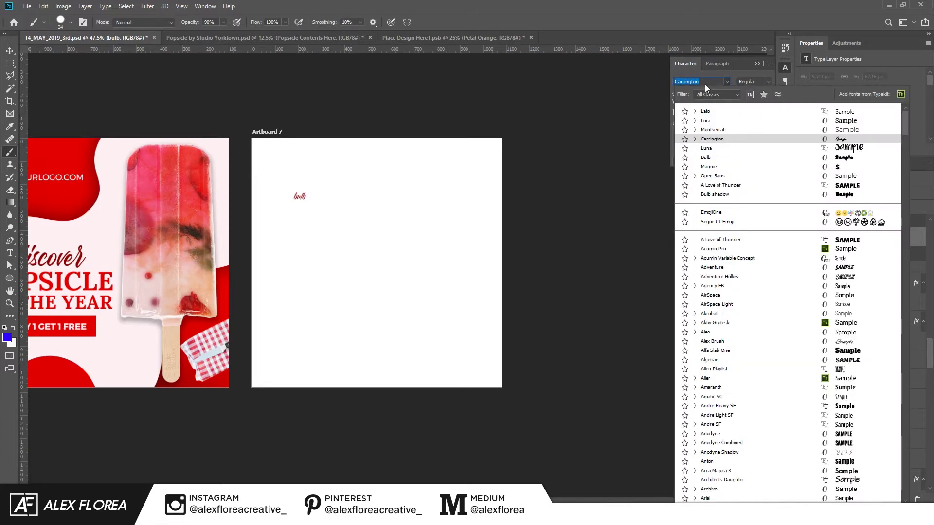
pyautogui.write('bul')
pyautogui.click(715, 111)
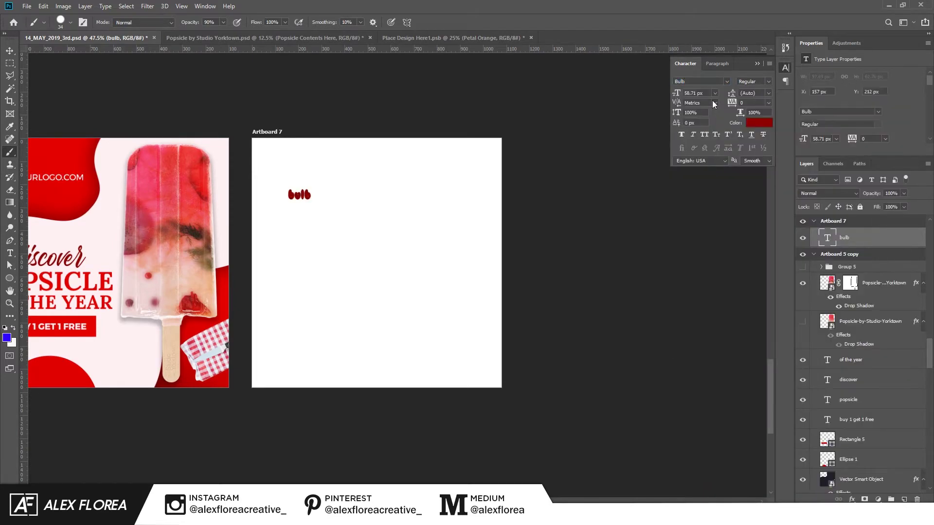
pyautogui.click(767, 124)
pyautogui.click(653, 332)
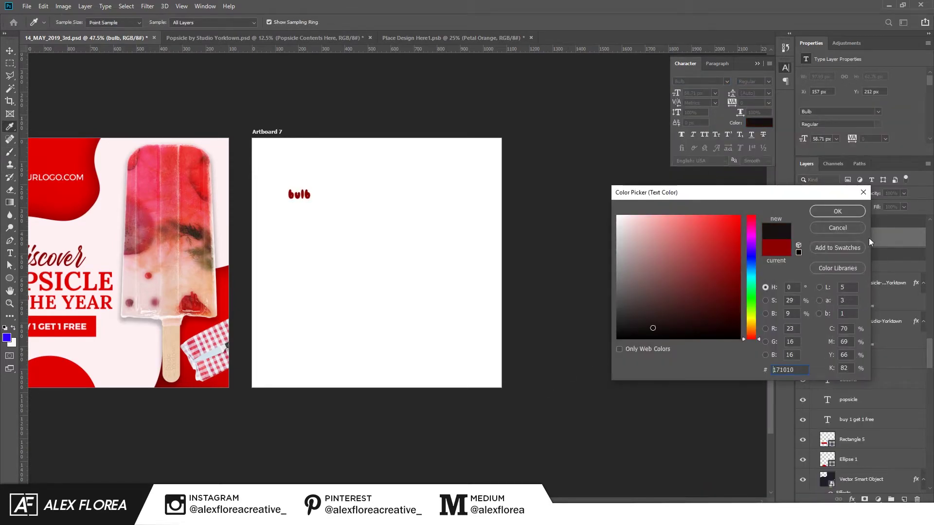
pyautogui.click(837, 211)
pyautogui.hotkey('ctrl', 't')
pyautogui.moveTo(311, 187); pyautogui.dragTo(415, 152)
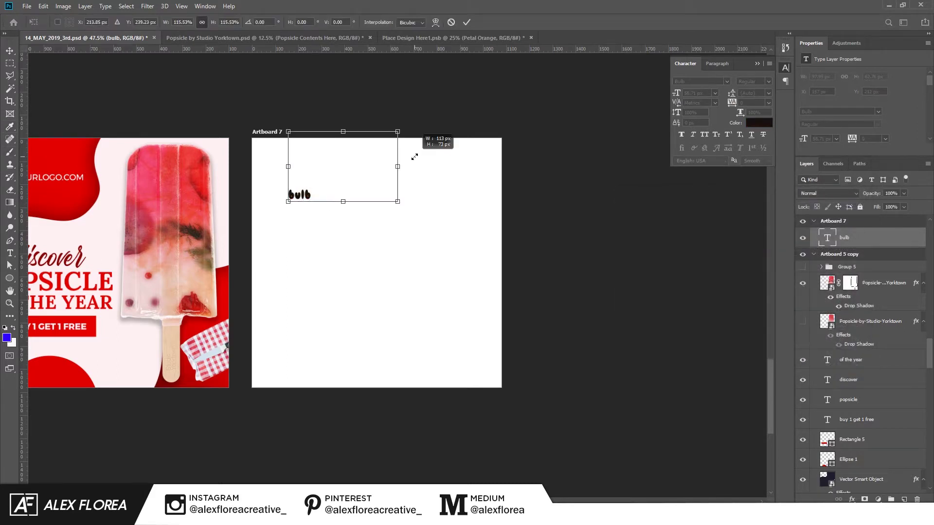
pyautogui.press('b')
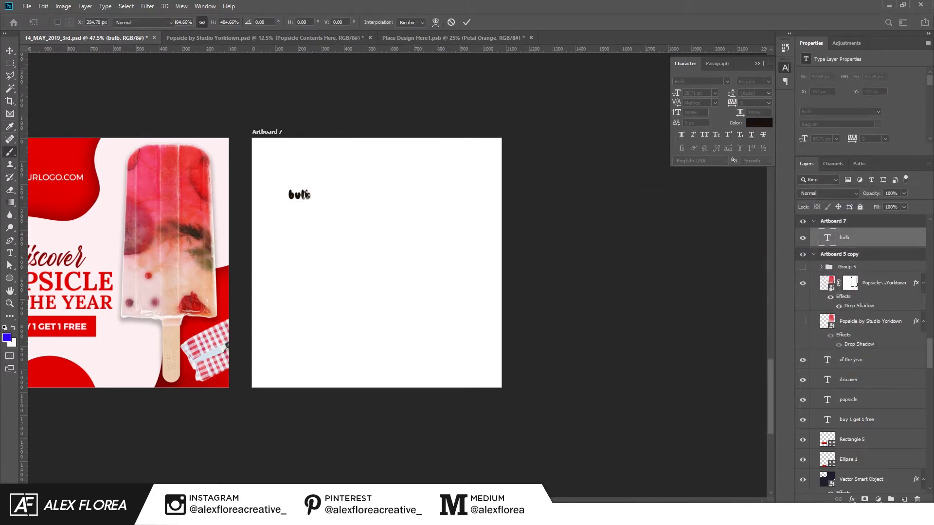
# Step: Duplicate the text below the original and retype the copy as 'mannie'
pyautogui.press('v')
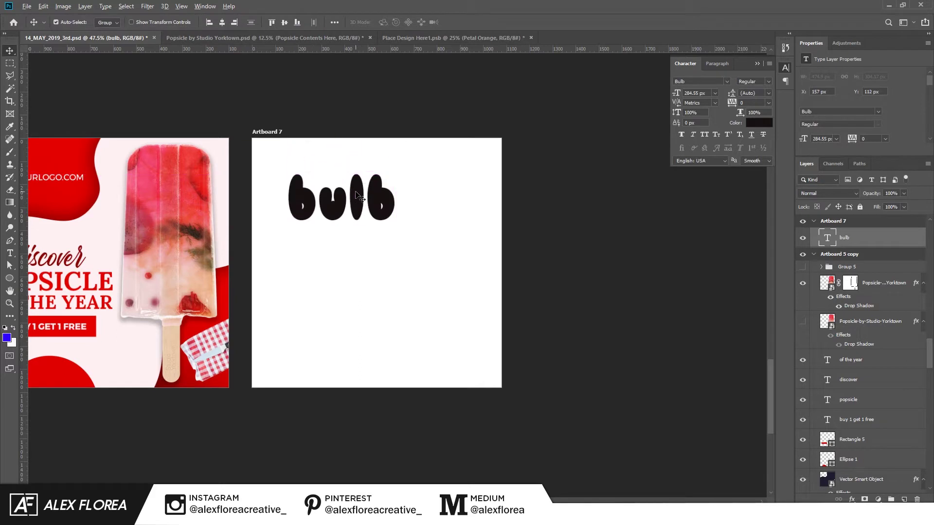
pyautogui.moveTo(360, 197); pyautogui.dragTo(360, 284)
pyautogui.press('t')
pyautogui.click(377, 287)
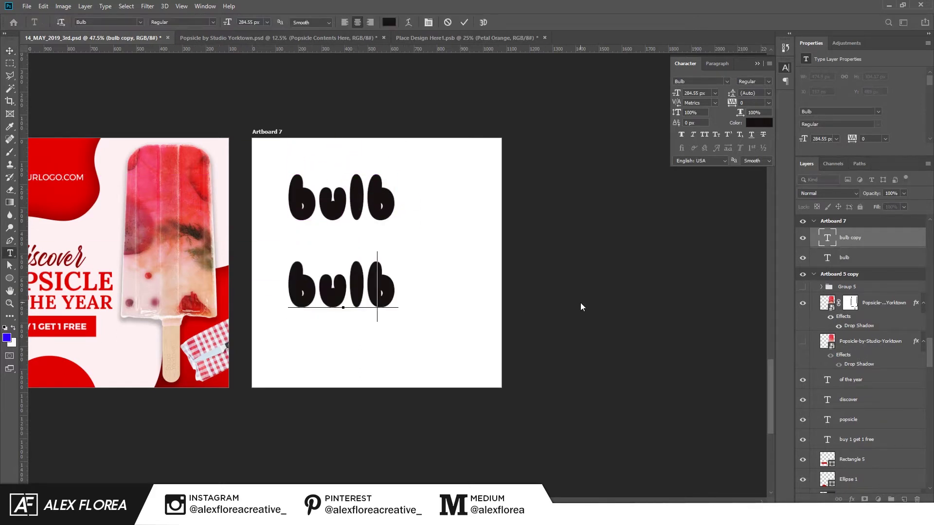
pyautogui.hotkey('ctrl', 'a')
pyautogui.write('mannie')
pyautogui.hotkey('ctrl', 'Return')
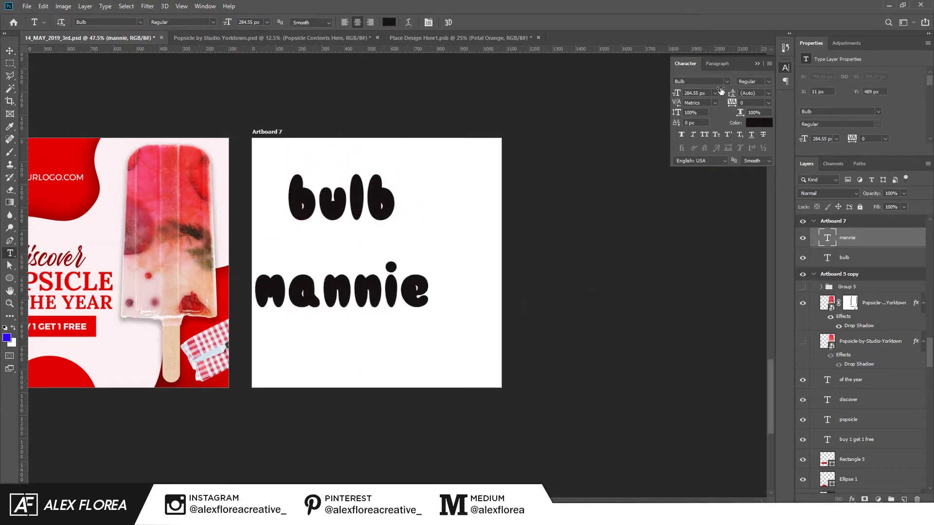
pyautogui.write('mannie')
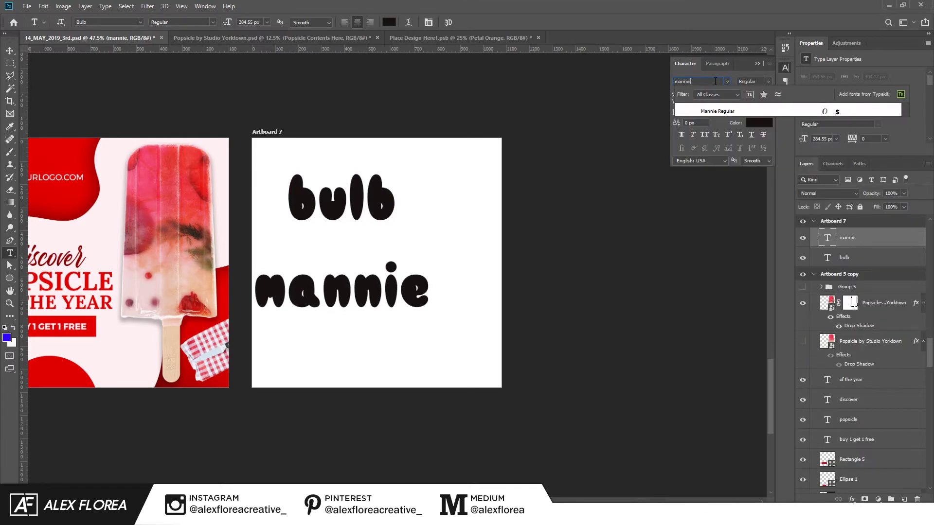
# Step: Apply the Mannie font, move 'mannie' right onto the artboard and shrink it to about 60%
pyautogui.click(715, 111)
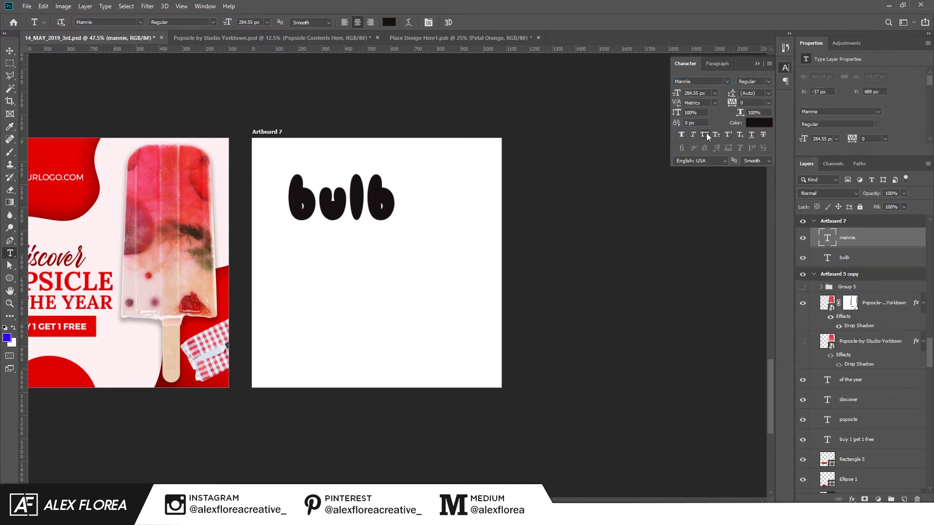
pyautogui.press('v')
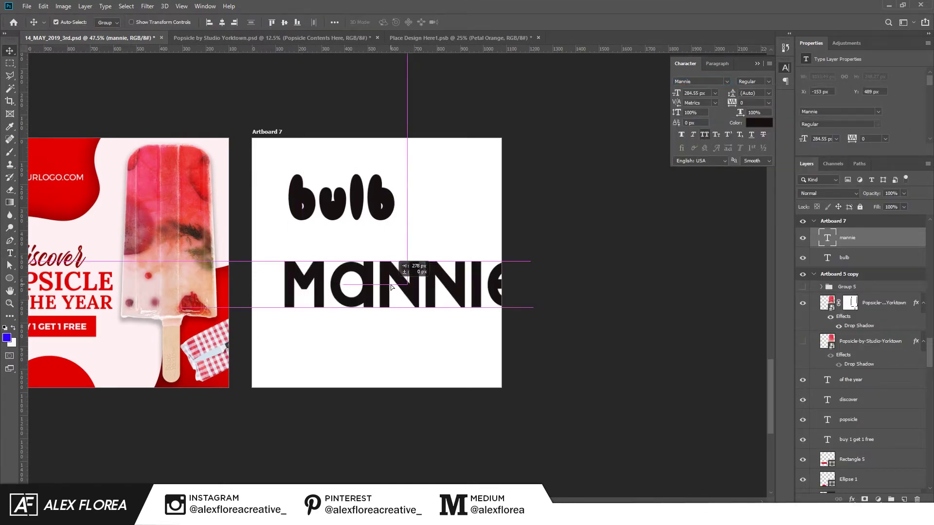
pyautogui.moveTo(343, 297); pyautogui.dragTo(415, 297)
pyautogui.hotkey('ctrl', 't')
pyautogui.moveTo(542, 309); pyautogui.dragTo(443, 283)
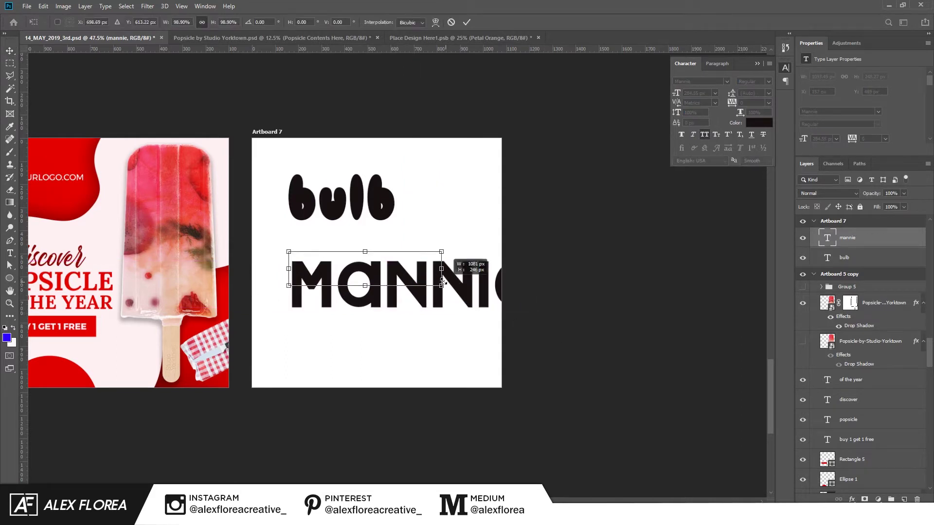
pyautogui.press('Return')
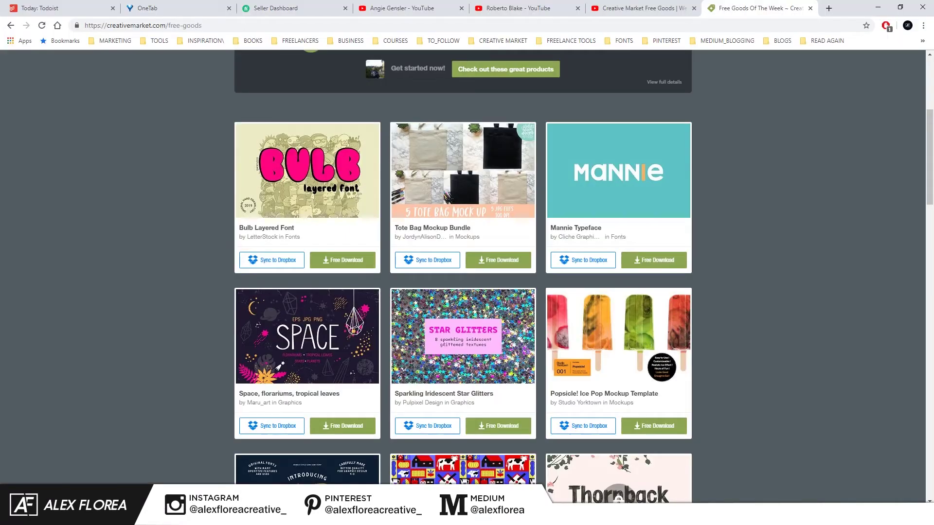
# Step: Review the Bulb Layered Font and Mannie Typeface pages in new tabs, then close them
pyautogui.keyDown('ctrl'); pyautogui.click(594, 206); pyautogui.keyUp('ctrl')
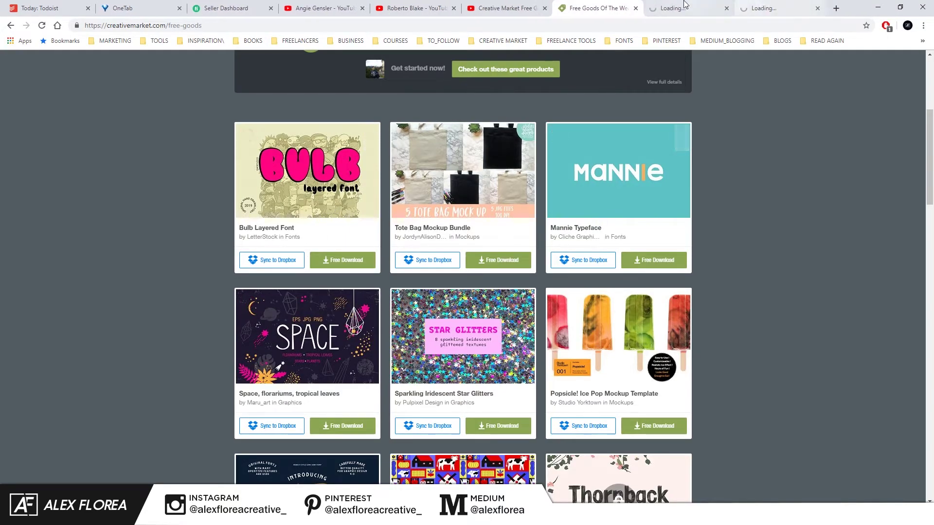
pyautogui.hotkey('ctrl', 'Tab')
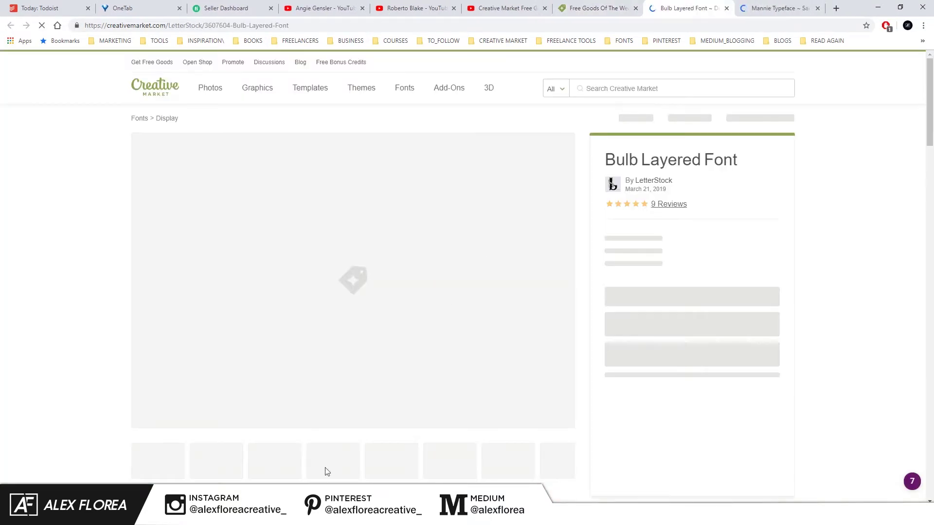
pyautogui.scroll(-4, 228, 455)
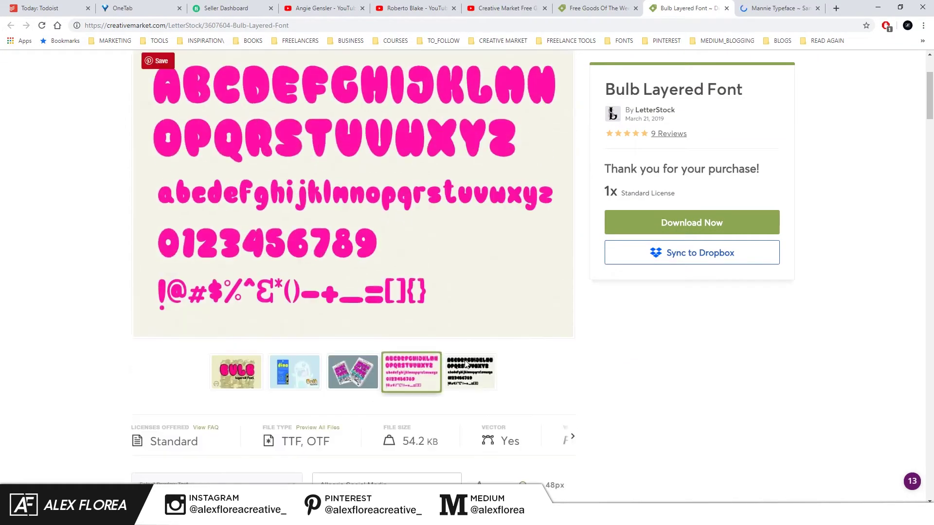
pyautogui.hotkey('ctrl', 'Tab')
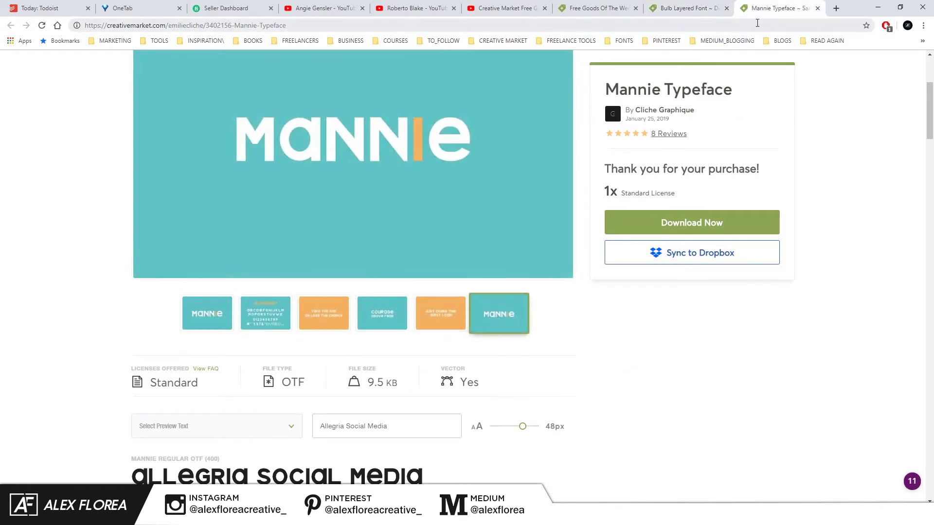
pyautogui.hotkey('ctrl', 'w')
pyautogui.hotkey('ctrl', 'w')
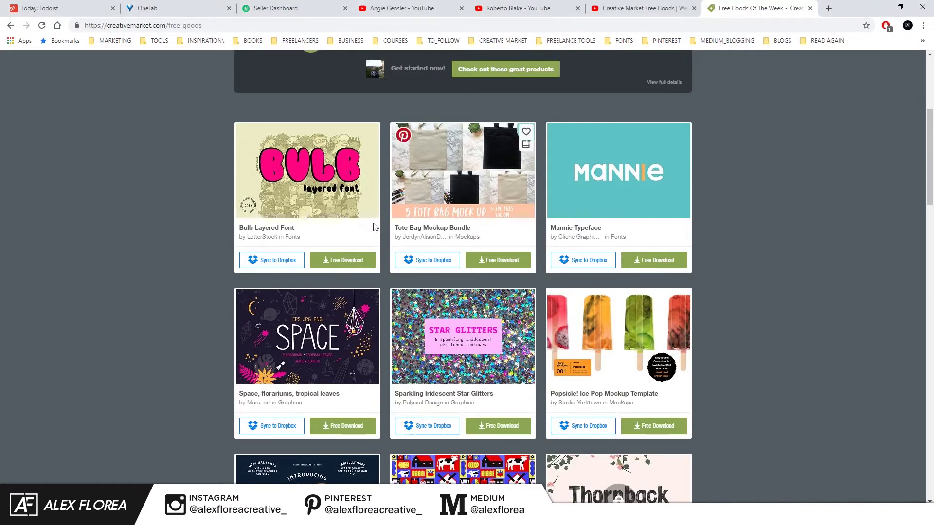
pyautogui.moveTo(463, 170)
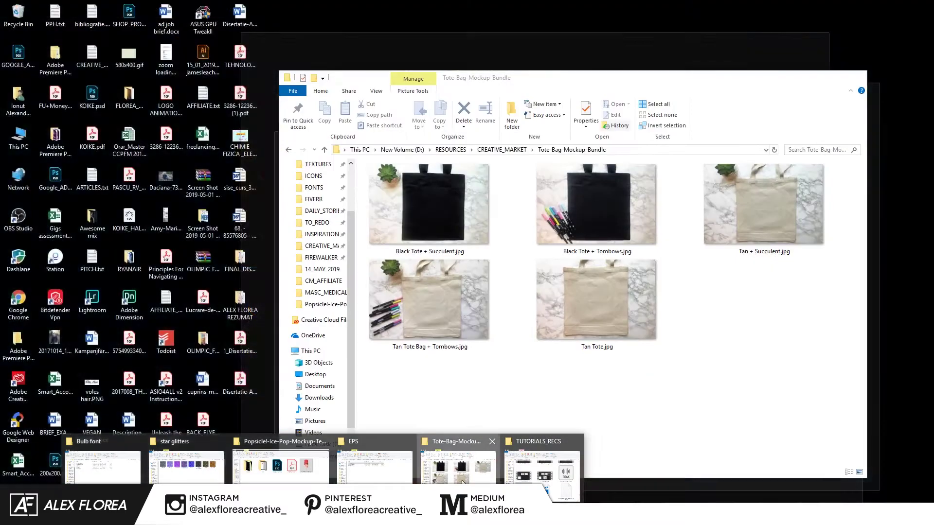
pyautogui.click(459, 458)
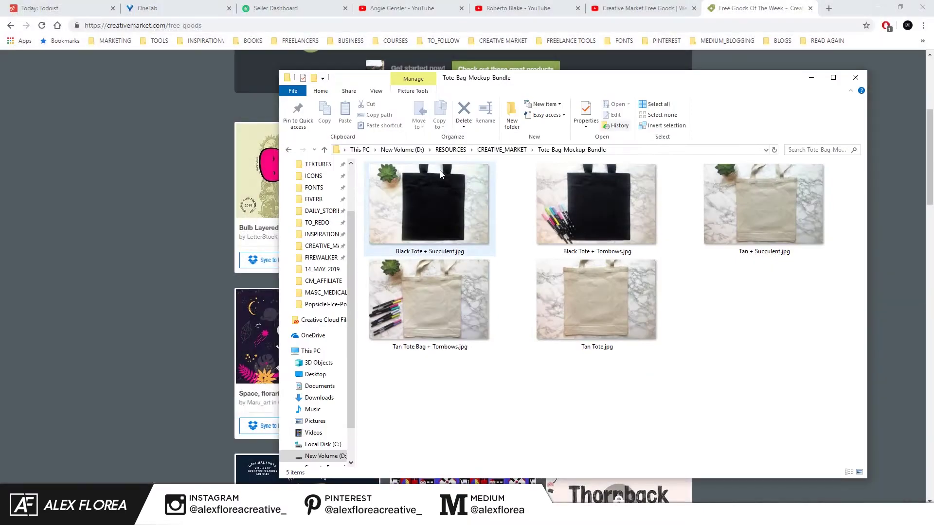
pyautogui.doubleClick(437, 203)
pyautogui.press('Right')
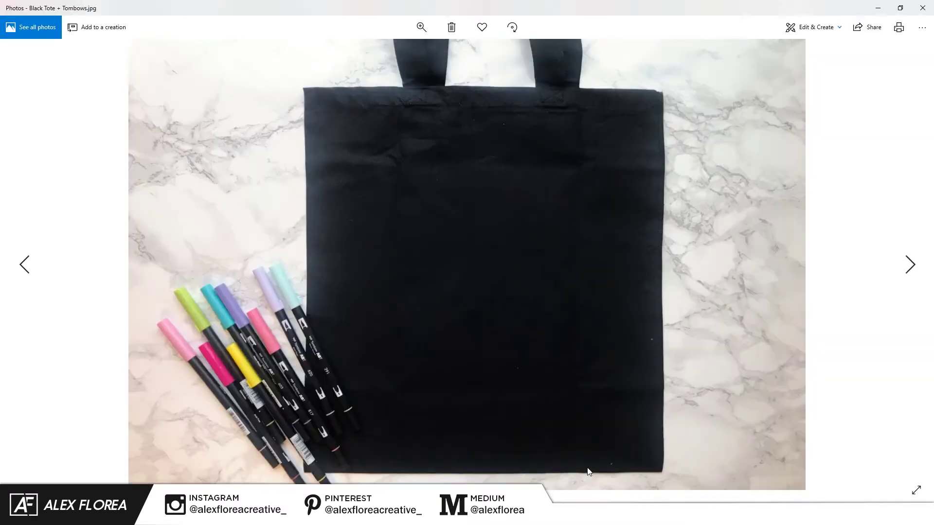
pyautogui.press('Right')
pyautogui.press('Right')
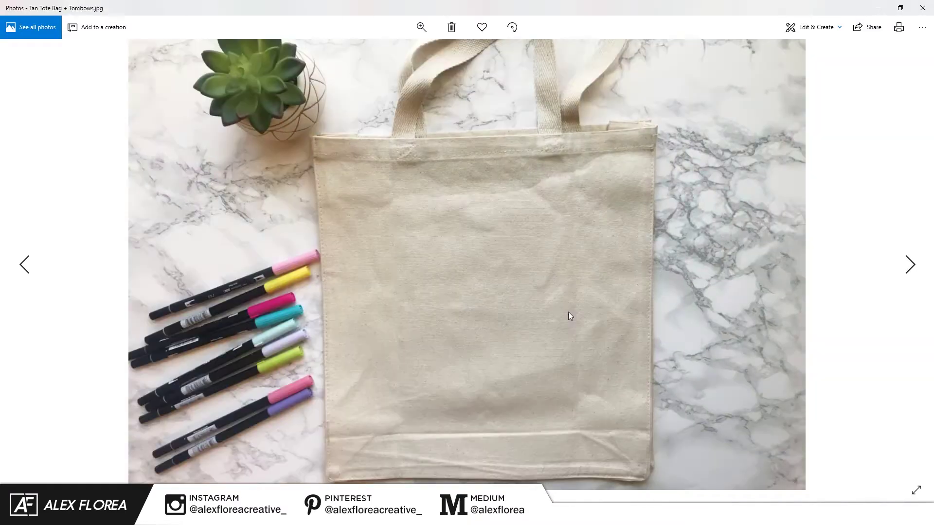
pyautogui.press('Right')
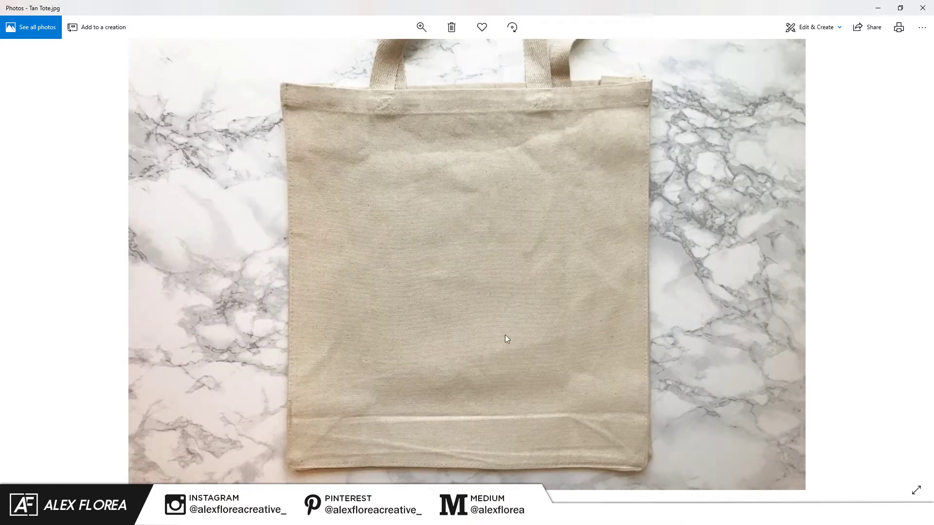
pyautogui.press('Left')
pyautogui.press('Left')
pyautogui.press('Left')
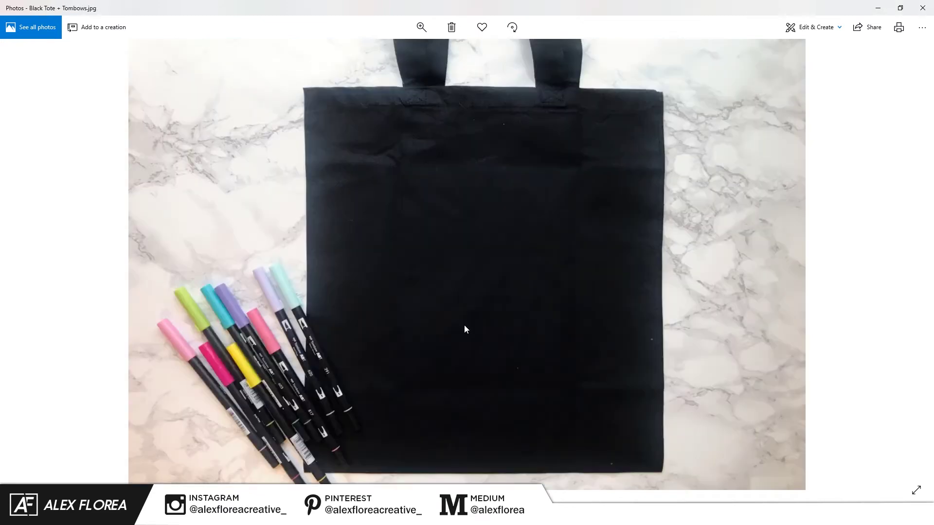
pyautogui.press('Left')
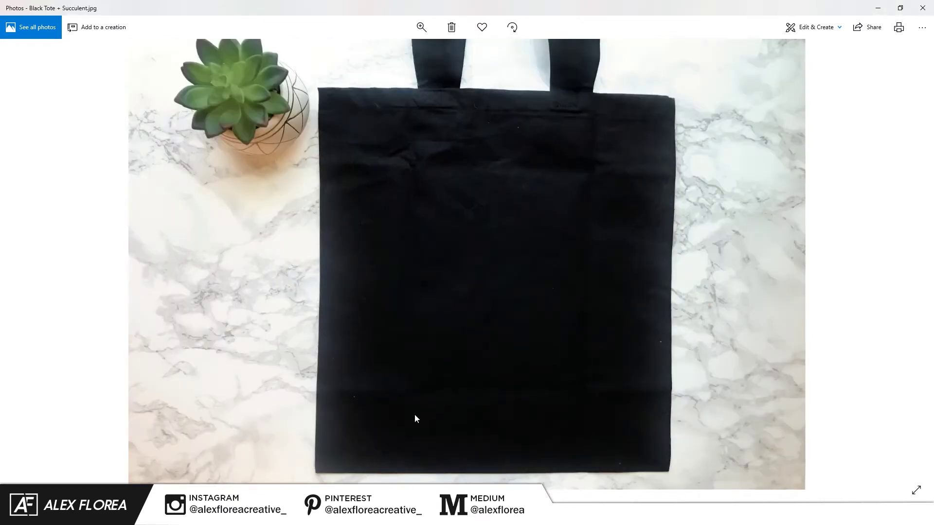
pyautogui.press('Right')
pyautogui.press('Right')
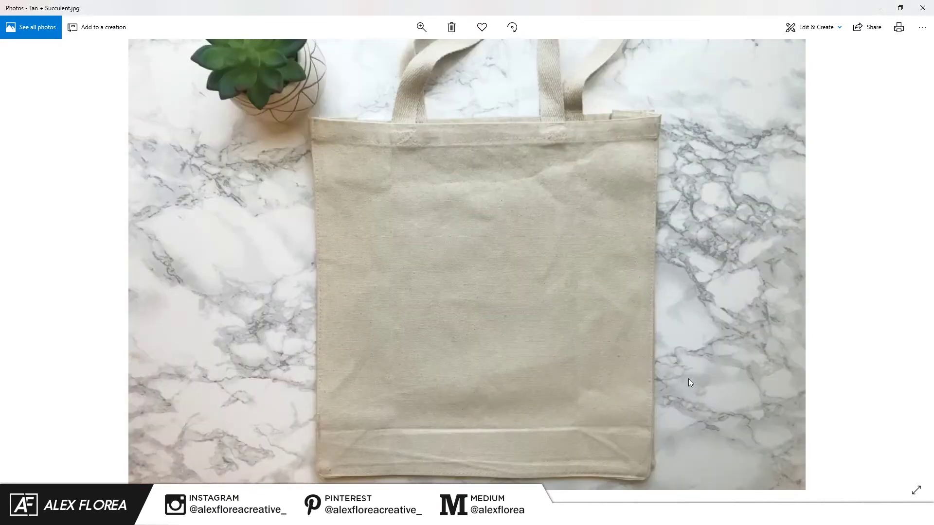
pyautogui.press('Right')
pyautogui.click(923, 7)
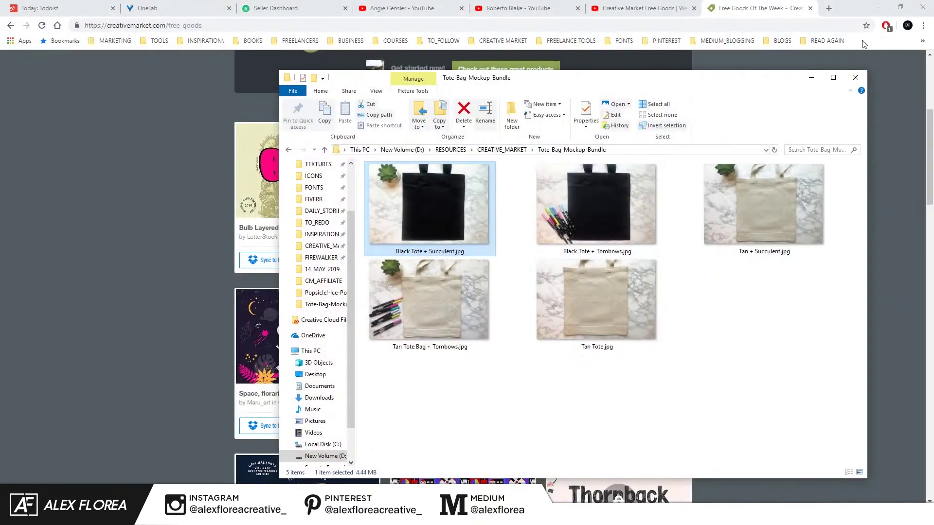
# Step: Minimize the Tote-Bag-Mockup-Bundle folder window and scroll down the free goods page
pyautogui.click(813, 75)
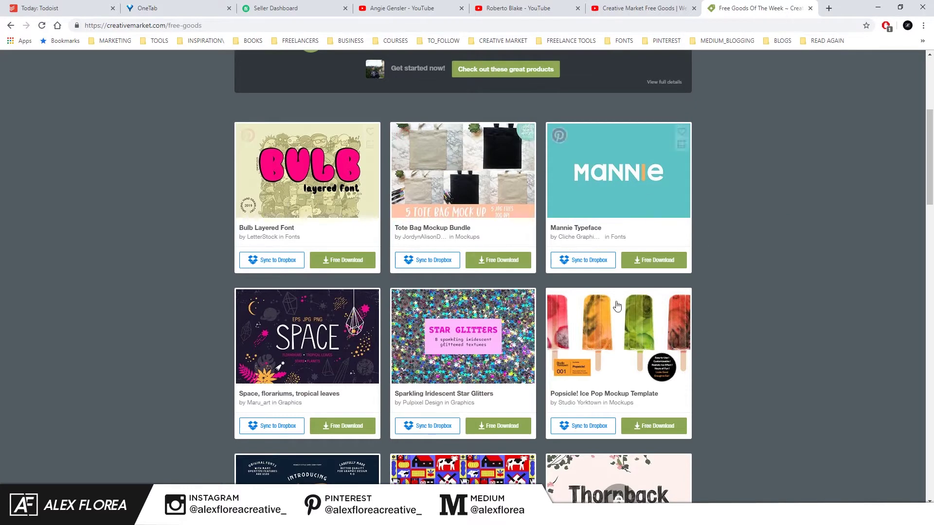
pyautogui.scroll(-1, 602, 348)
pyautogui.scroll(-1, 601, 348)
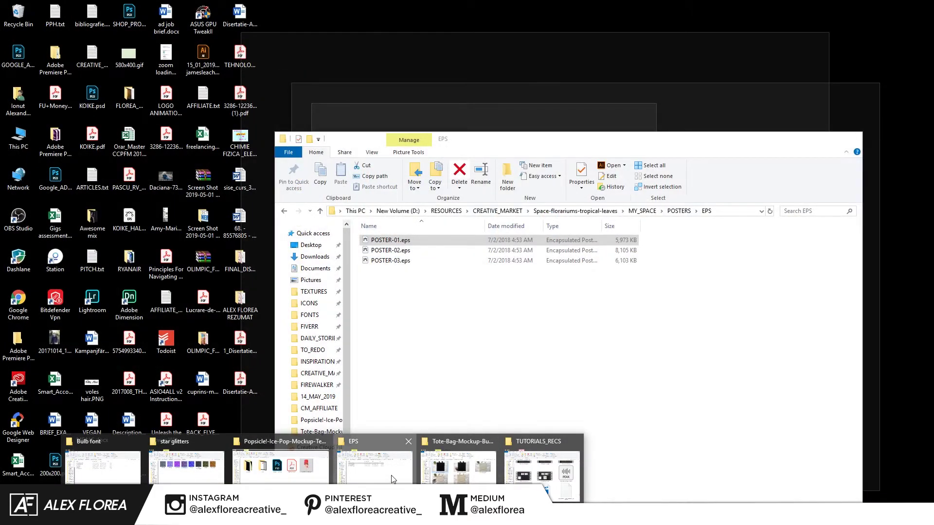
# Step: Go up to CREATIVE_MARKET and open Space-florariums-tropical-leaves > MY_SPACE
pyautogui.click(393, 479)
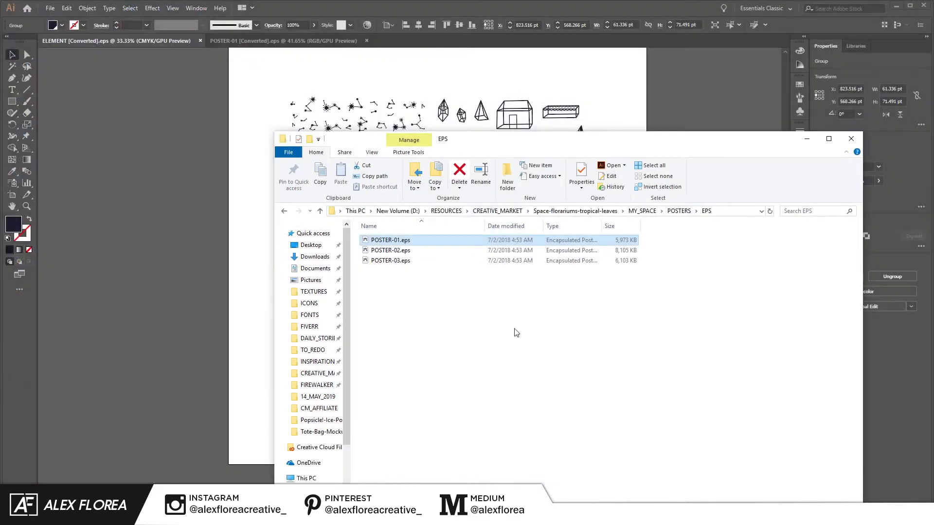
pyautogui.click(574, 211)
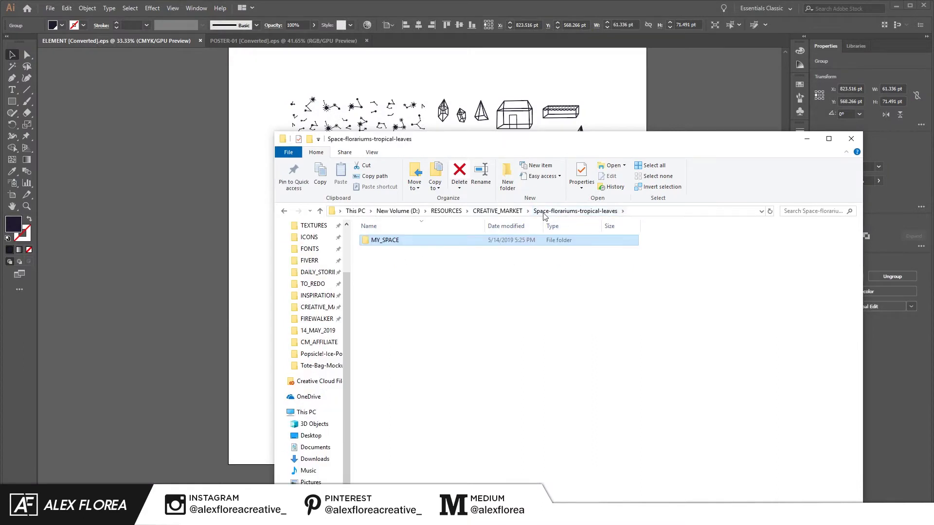
pyautogui.click(500, 212)
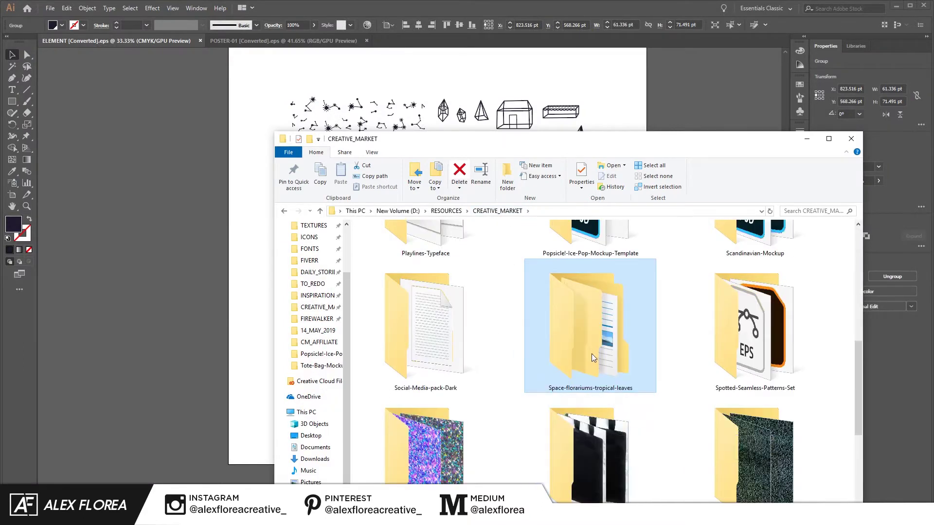
pyautogui.doubleClick(590, 326)
pyautogui.doubleClick(467, 240)
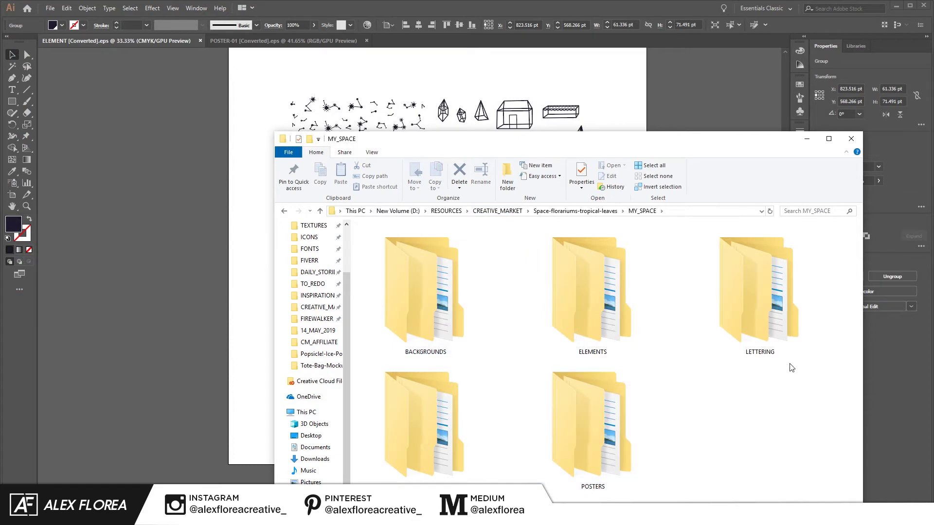
# Step: Inspect the Illustrator artwork, browse the POSTERS folder, then reopen MY_SPACE
pyautogui.click(298, 83)
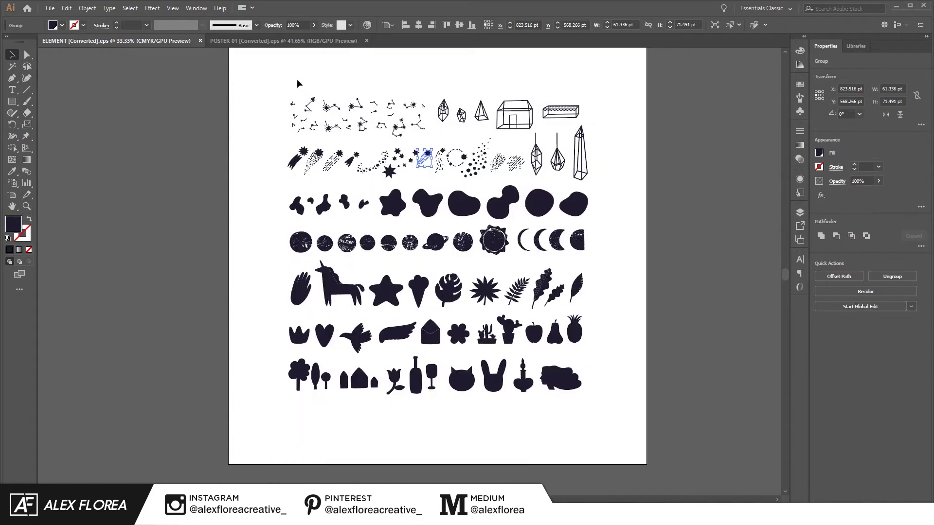
pyautogui.moveTo(249, 80); pyautogui.dragTo(640, 482)
pyautogui.click(640, 482)
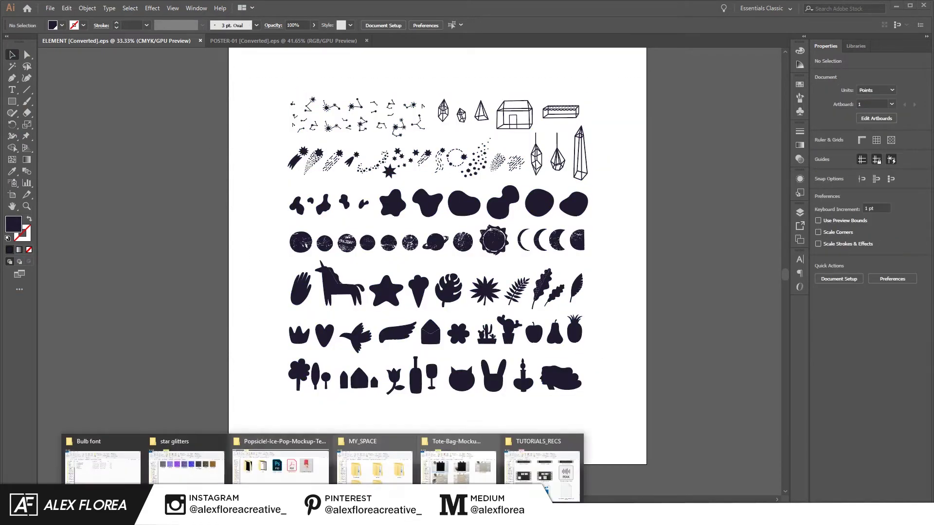
pyautogui.moveTo(326, 479)
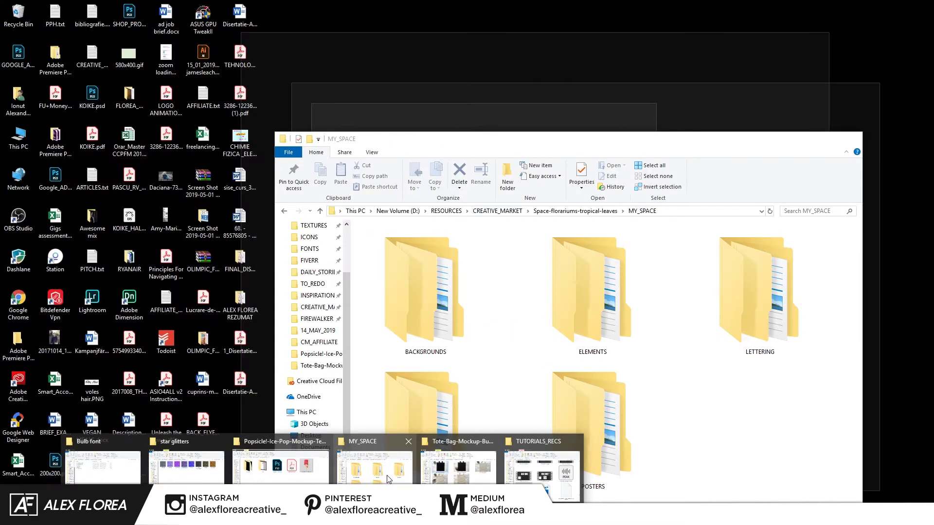
pyautogui.click(389, 479)
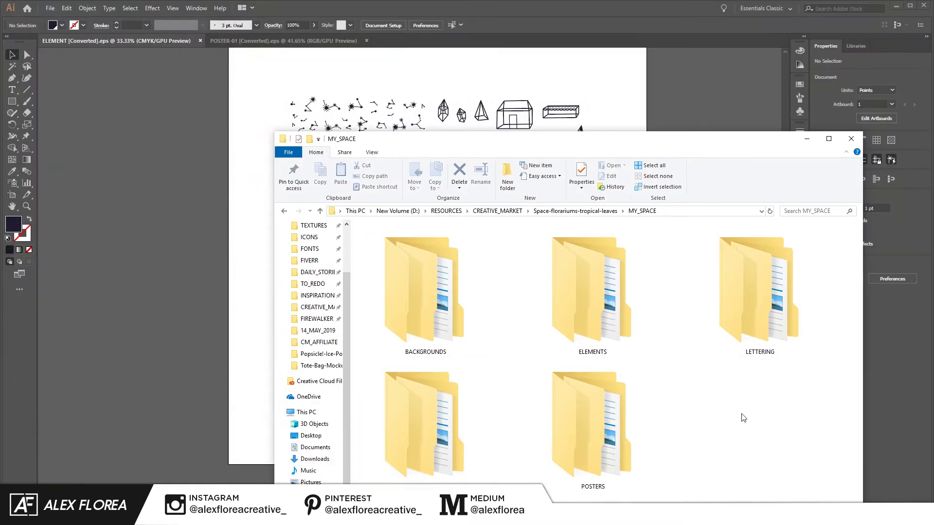
pyautogui.doubleClick(596, 430)
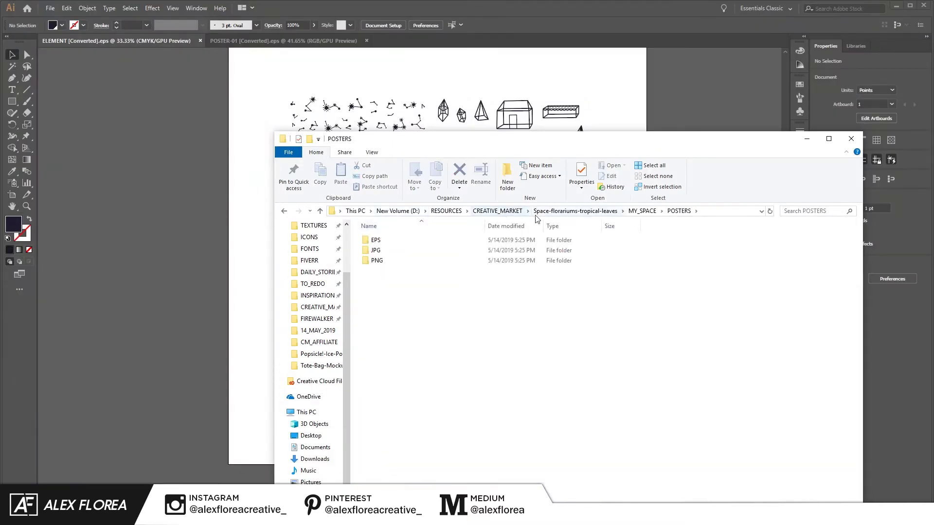
pyautogui.click(496, 212)
pyautogui.doubleClick(608, 452)
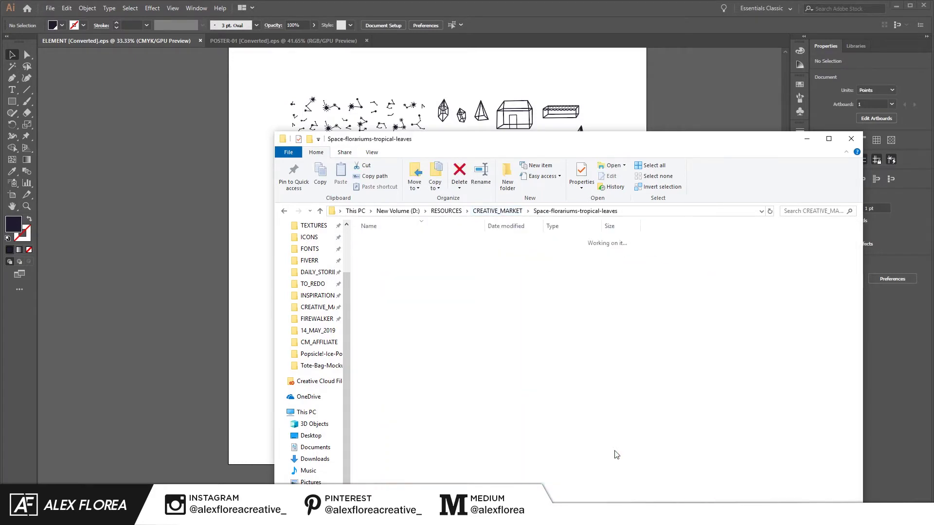
pyautogui.click(382, 241)
pyautogui.doubleClick(382, 241)
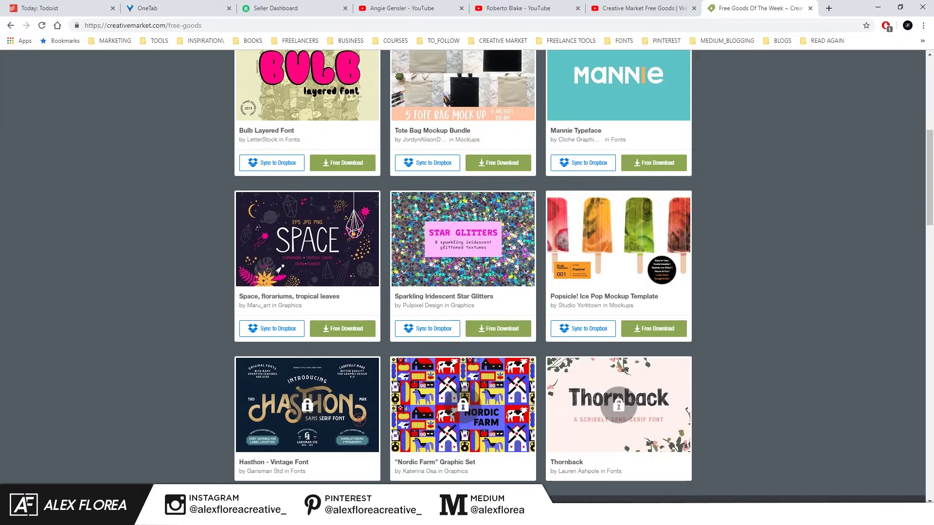
# Step: Bring up File Explorer and open the star glitters folder under CREATIVE_MARKET
pyautogui.click(317, 515)
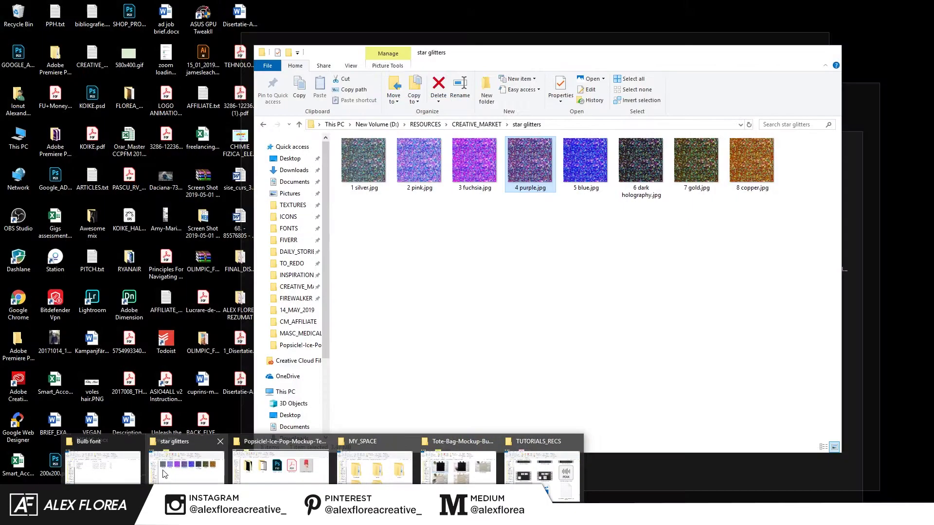
pyautogui.click(187, 467)
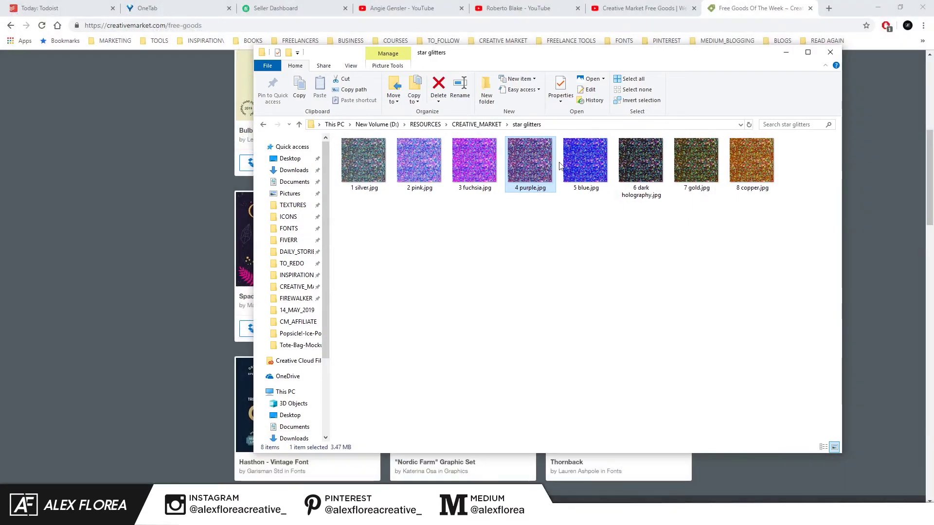
pyautogui.click(472, 125)
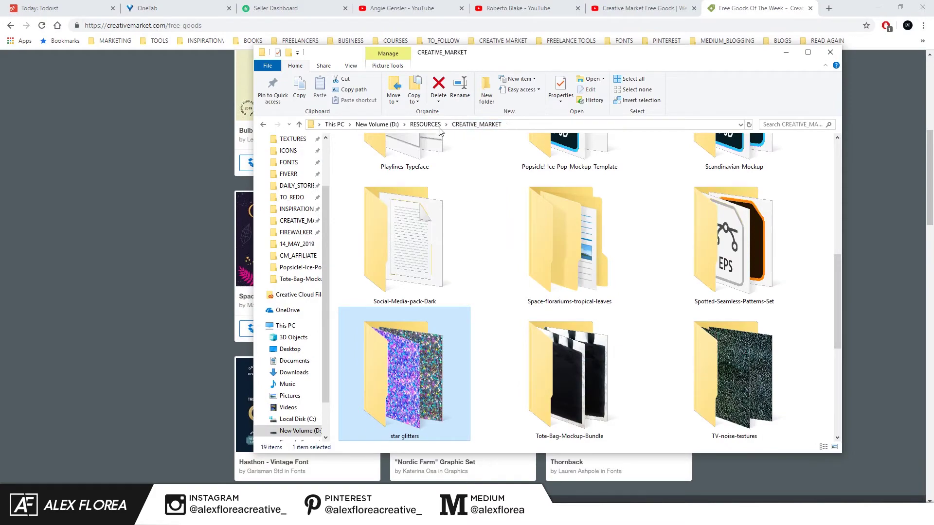
pyautogui.doubleClick(438, 396)
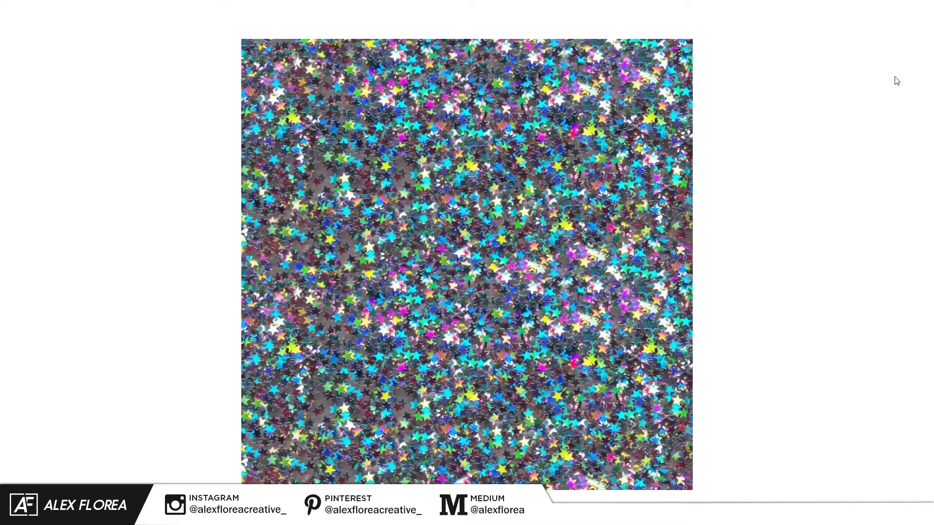
# Step: Step through the glitter textures in the photo viewer, then close it and minimize the folder
pyautogui.click(907, 276)
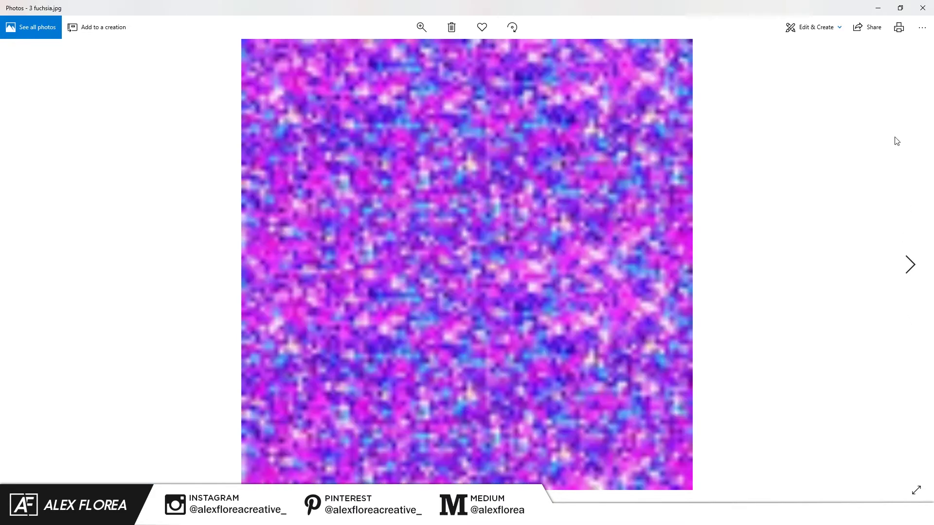
pyautogui.press('Right')
pyautogui.press('Right')
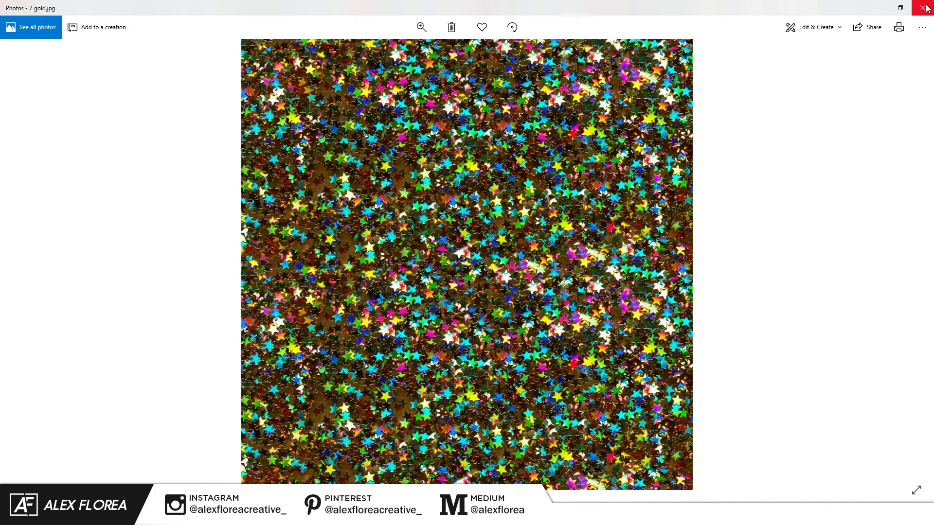
pyautogui.press('Right')
pyautogui.click(924, 7)
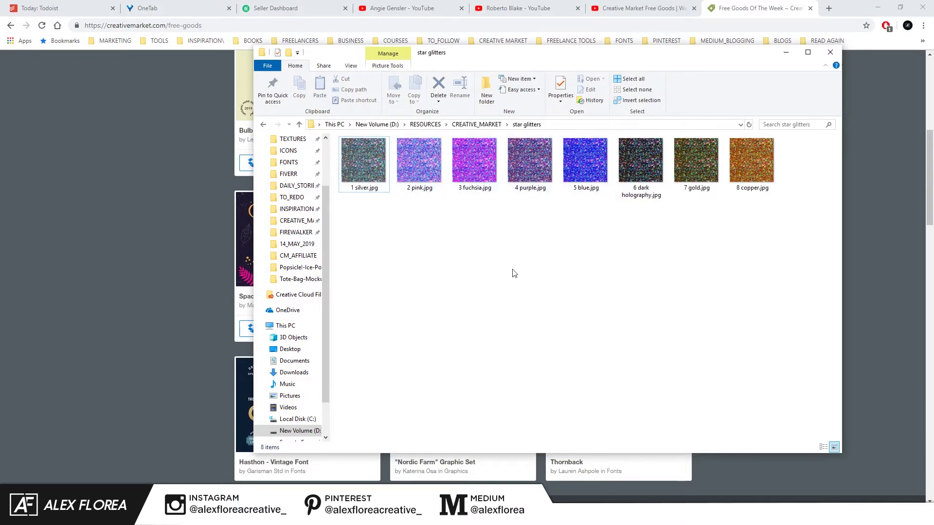
pyautogui.click(51, 365)
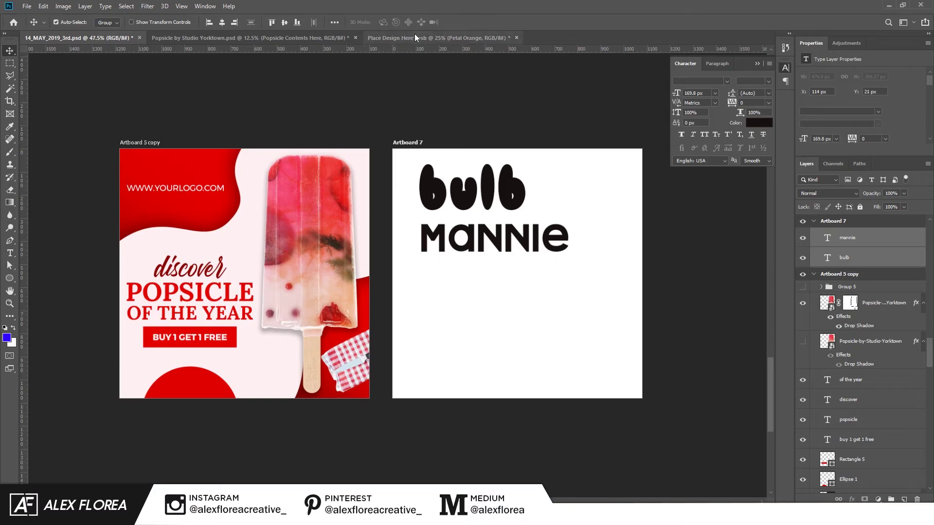
# Step: Look over Place Design Here1.psb and the popsicle mockup with its white background shown
pyautogui.click(414, 35)
pyautogui.click(304, 39)
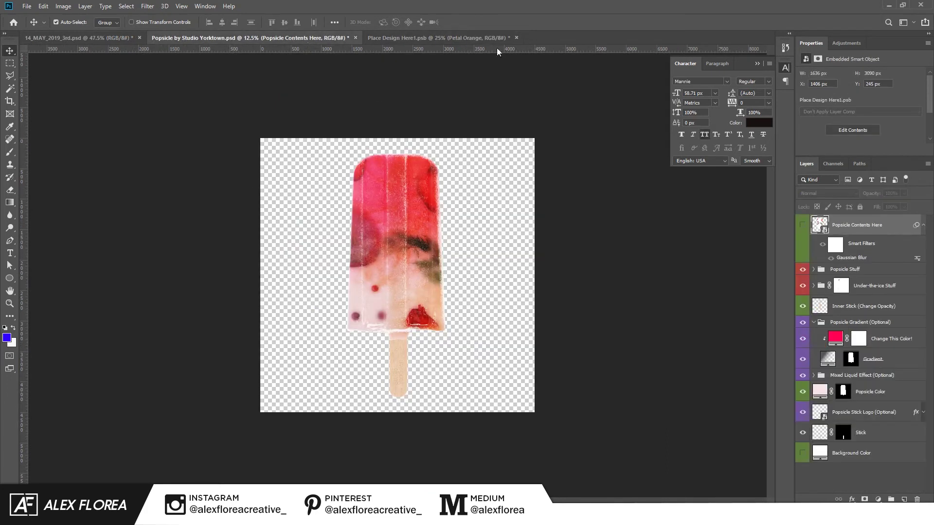
pyautogui.click(801, 455)
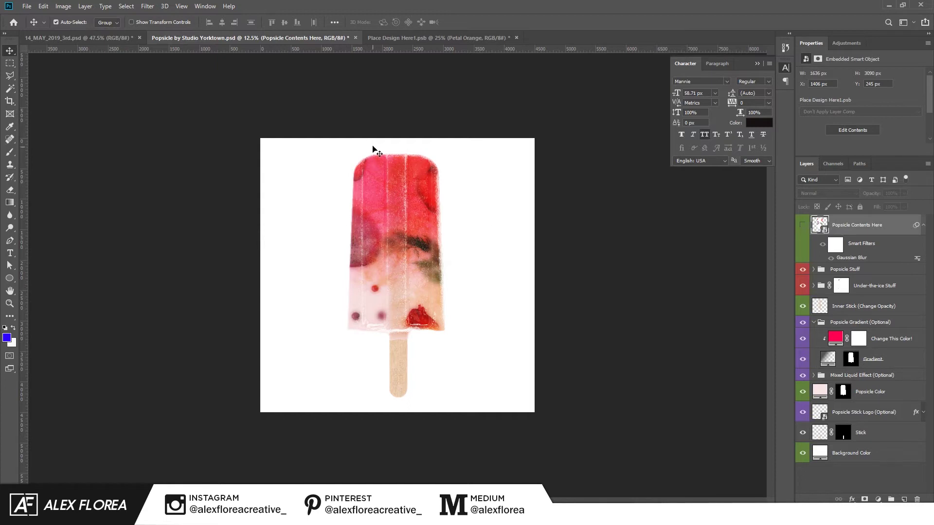
# Step: In 14_MAY_2019_3rd.psd, delete the bulb and mannie sample text from Artboard 7
pyautogui.click(83, 38)
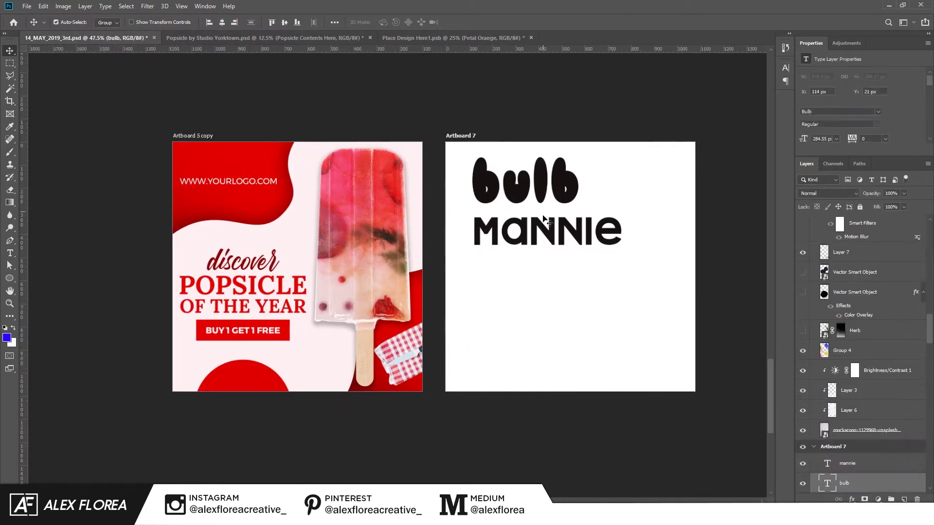
pyautogui.moveTo(528, 234); pyautogui.dragTo(545, 233)
pyautogui.press('Delete')
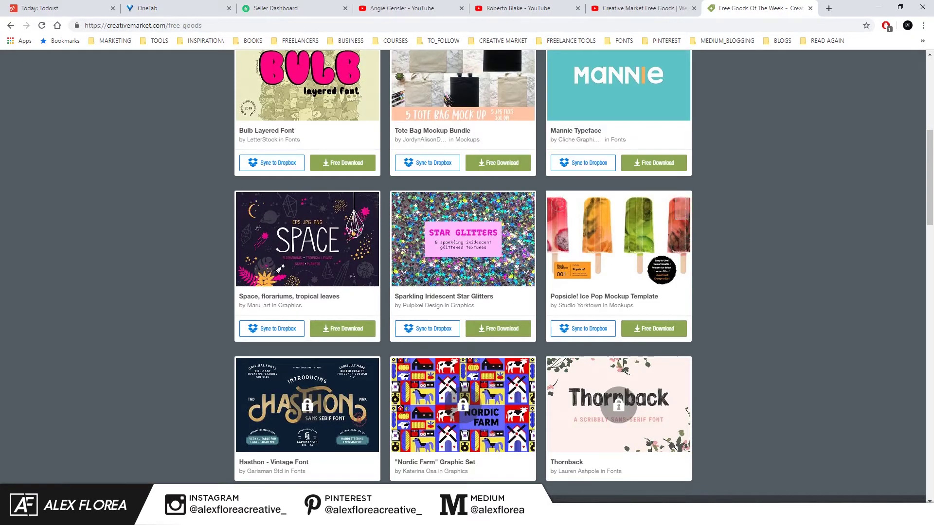
pyautogui.click(394, 457)
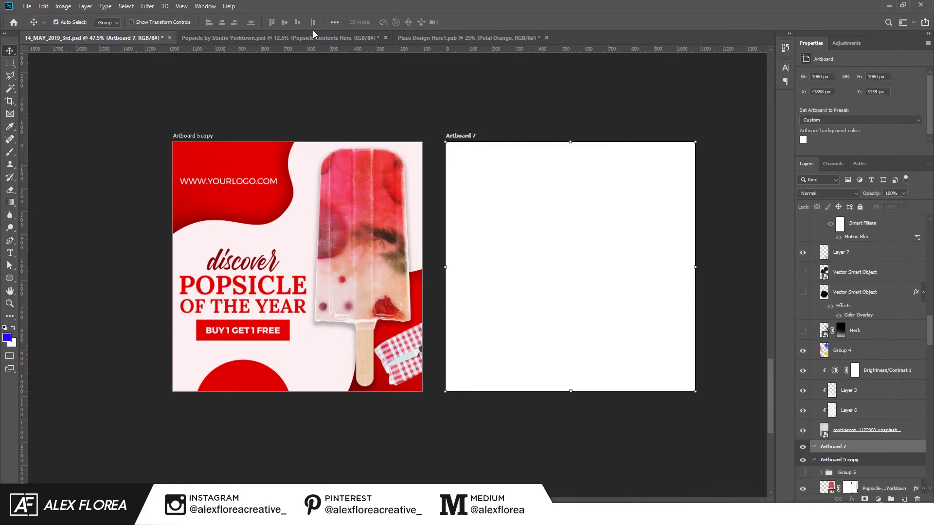
# Step: Hide the six fruit layers in the Popsicle Contents Here smart object and save it
pyautogui.click(312, 37)
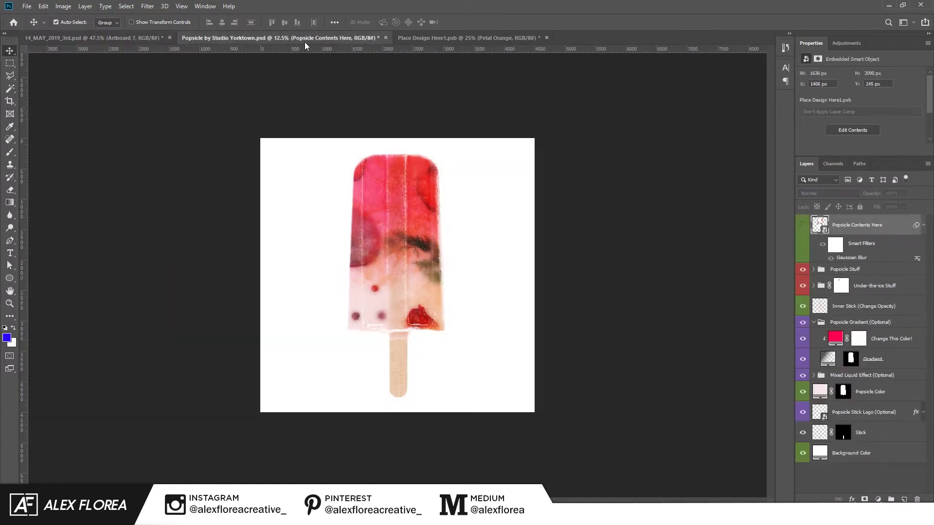
pyautogui.click(802, 225)
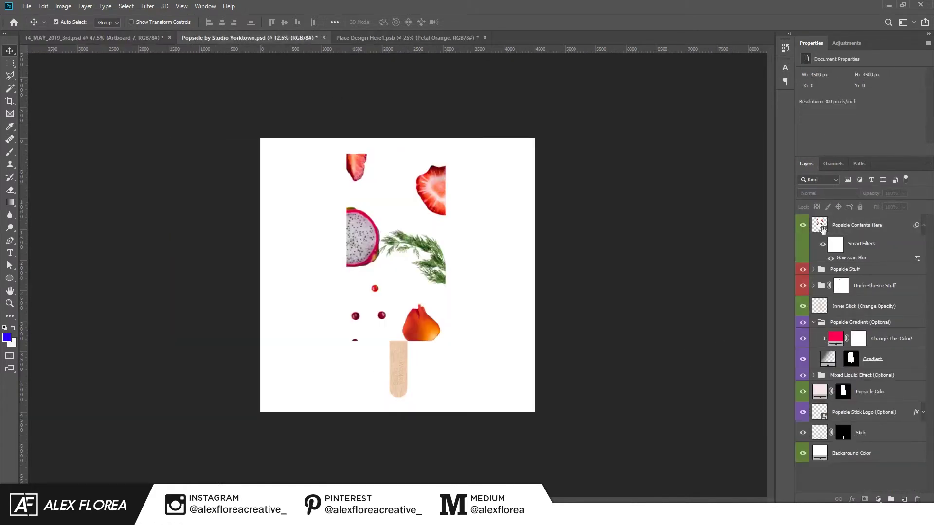
pyautogui.doubleClick(816, 224)
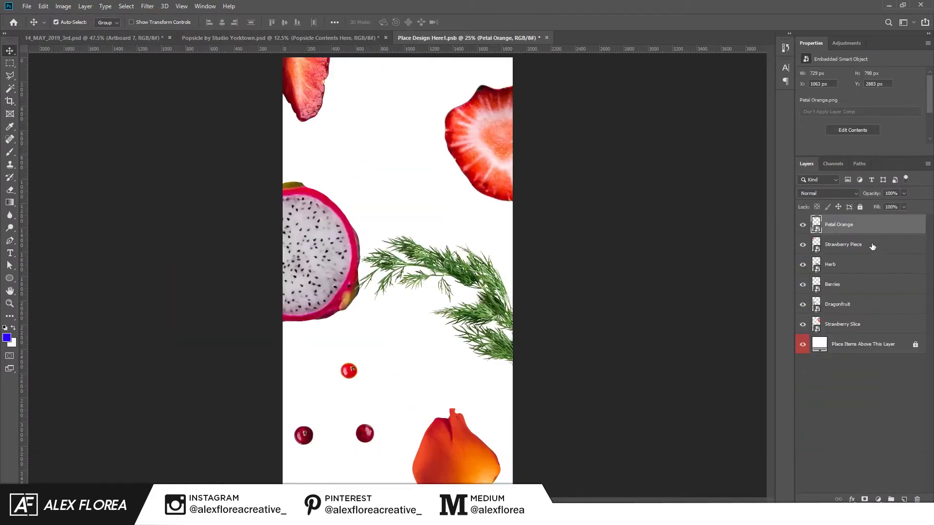
pyautogui.moveTo(803, 225); pyautogui.dragTo(803, 324)
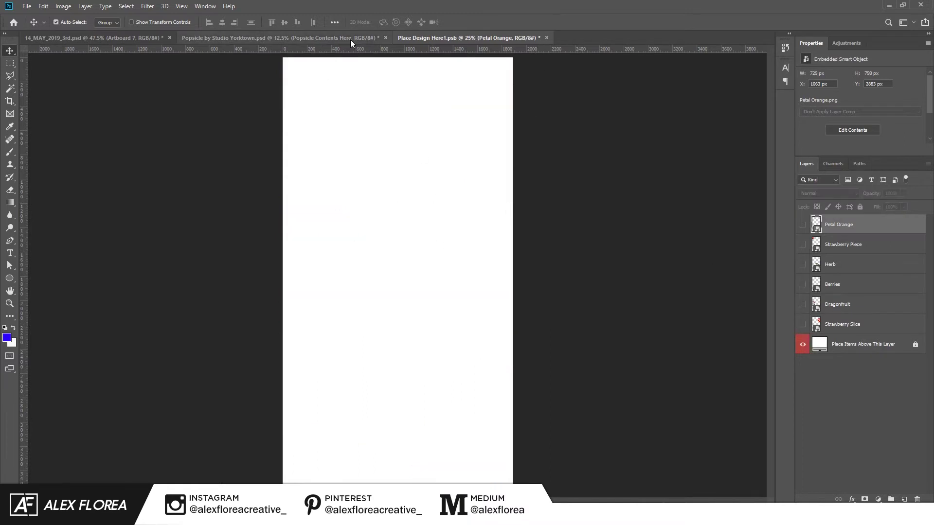
pyautogui.hotkey('ctrl', 's')
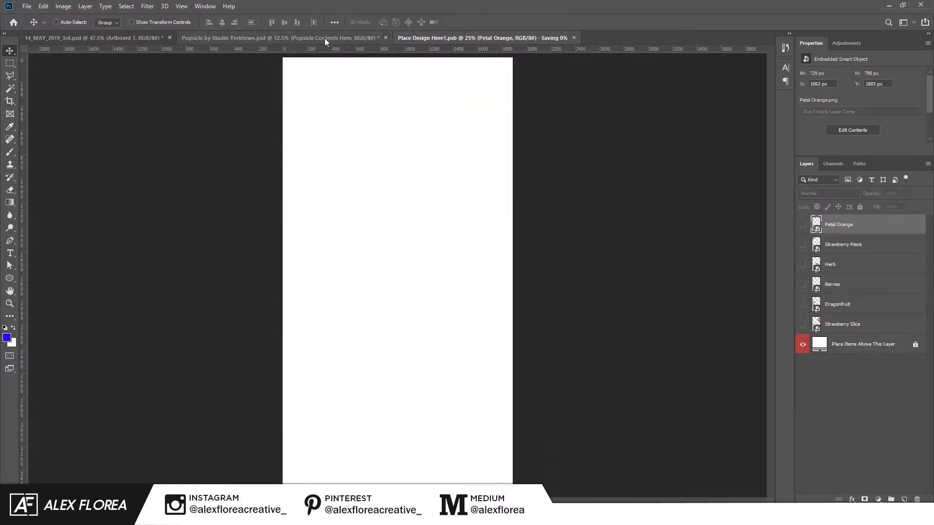
pyautogui.click(325, 40)
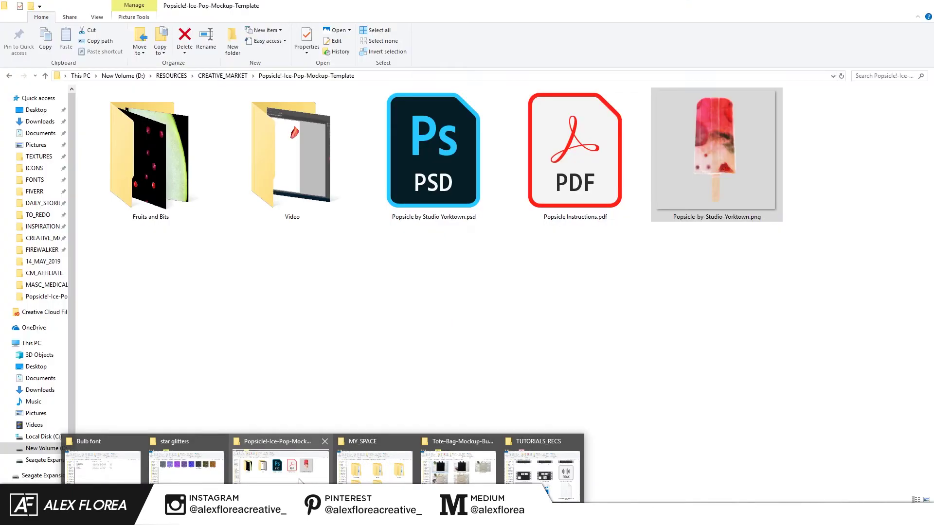
# Step: Open the Fruits and Bits folder, toggle the Background Color layer, and open the popsicle's design contents
pyautogui.click(299, 482)
pyautogui.click(161, 248)
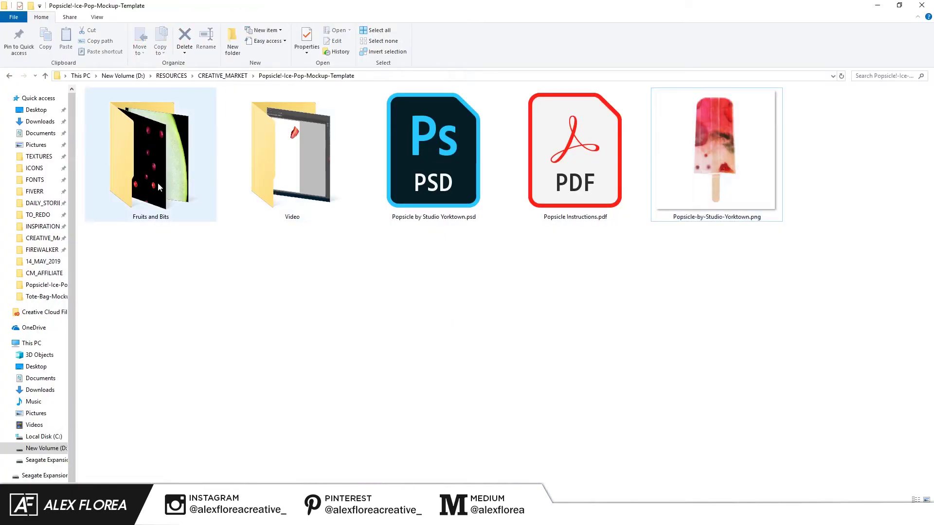
pyautogui.doubleClick(158, 182)
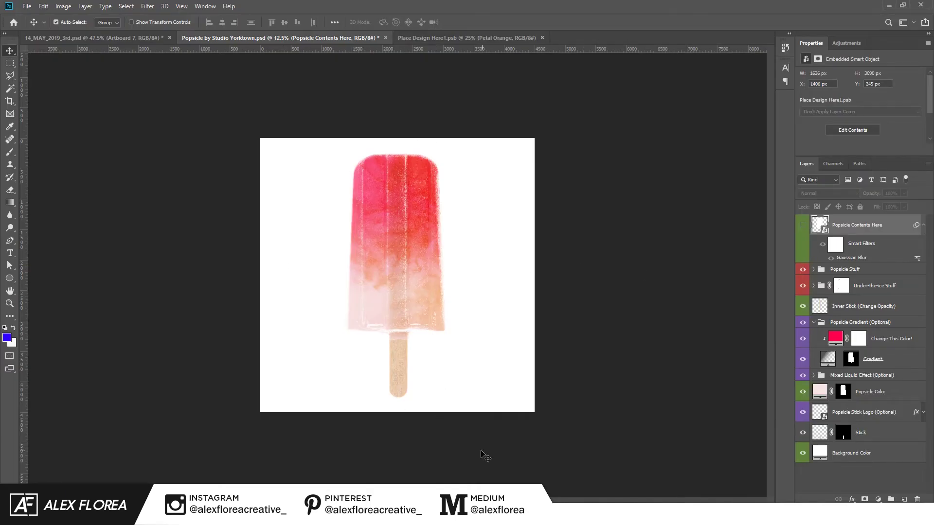
pyautogui.click(803, 453)
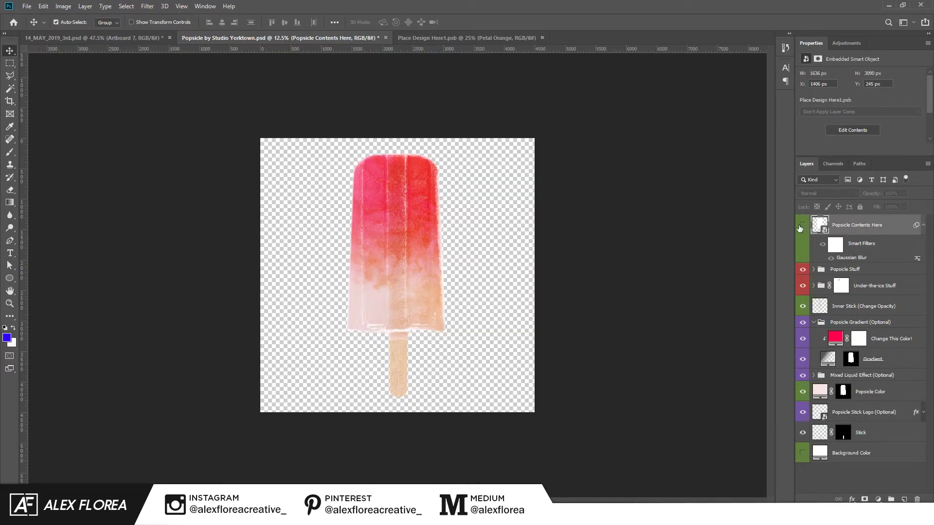
pyautogui.click(803, 453)
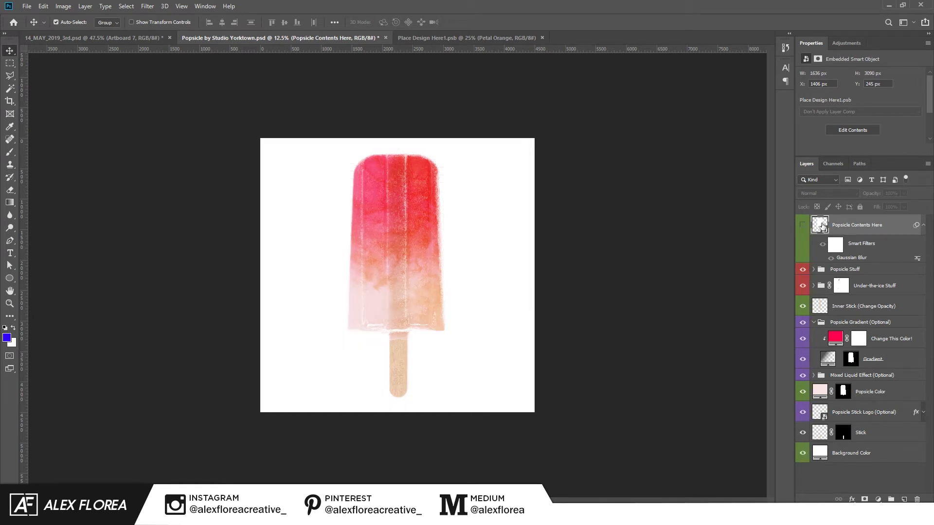
pyautogui.doubleClick(824, 231)
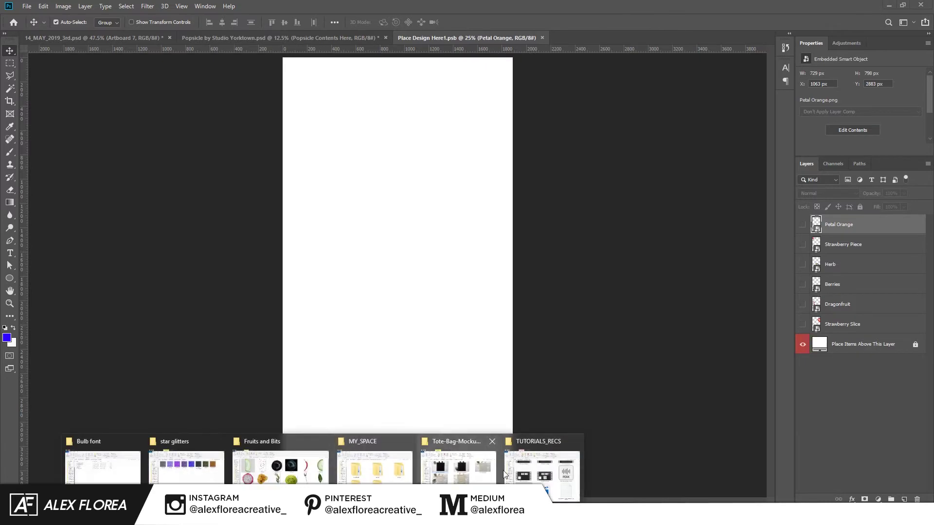
# Step: Drop the lime slice PNG into Place Design Here1.psb, scale it down and save
pyautogui.click(280, 470)
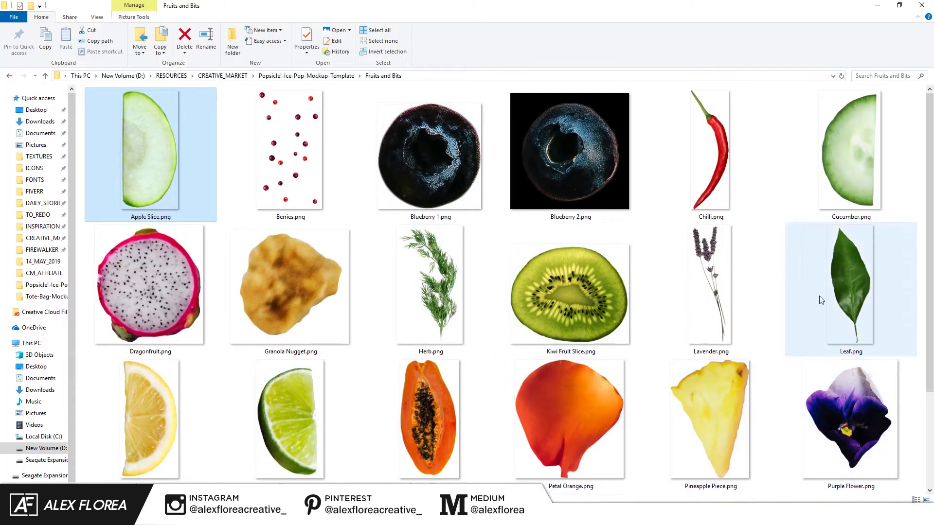
pyautogui.moveTo(308, 436); pyautogui.dragTo(444, 356)
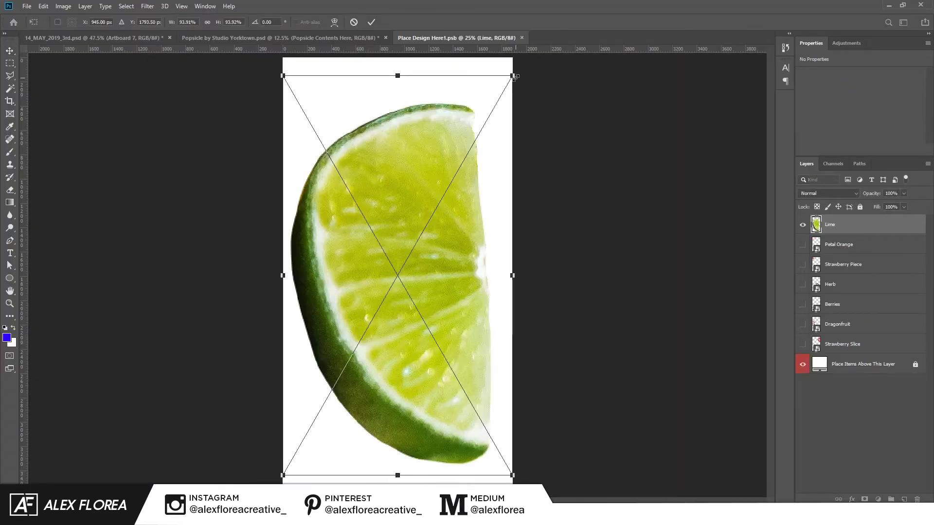
pyautogui.moveTo(515, 74); pyautogui.dragTo(363, 419)
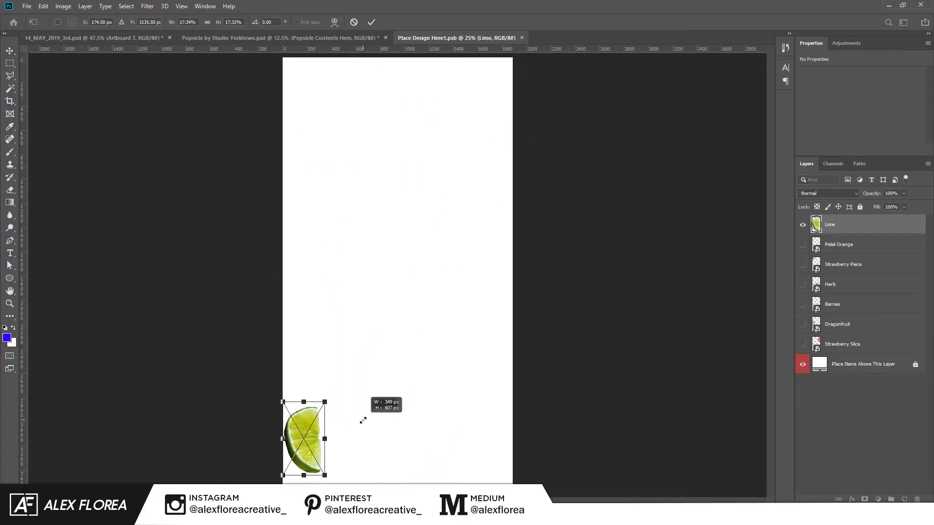
pyautogui.moveTo(306, 438); pyautogui.dragTo(397, 239)
pyautogui.press('Return')
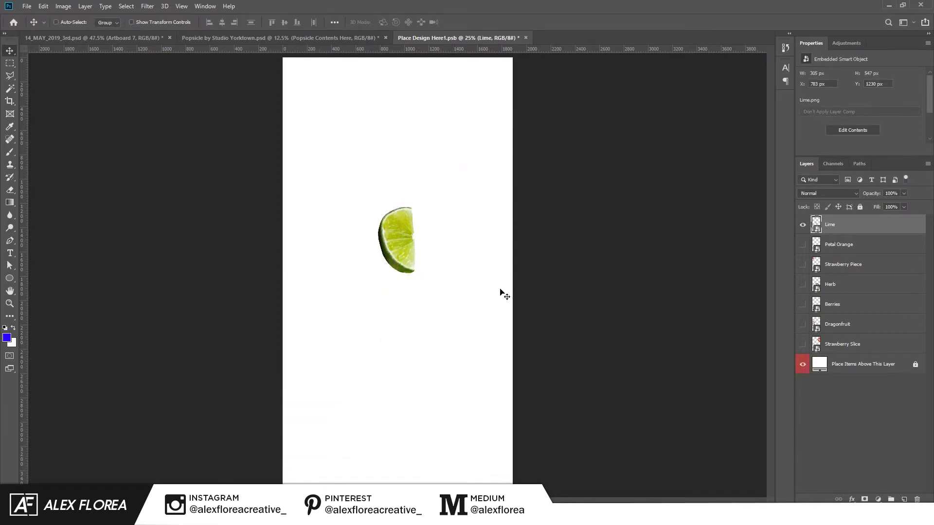
pyautogui.press('ctrl')
pyautogui.hotkey('ctrl', 's')
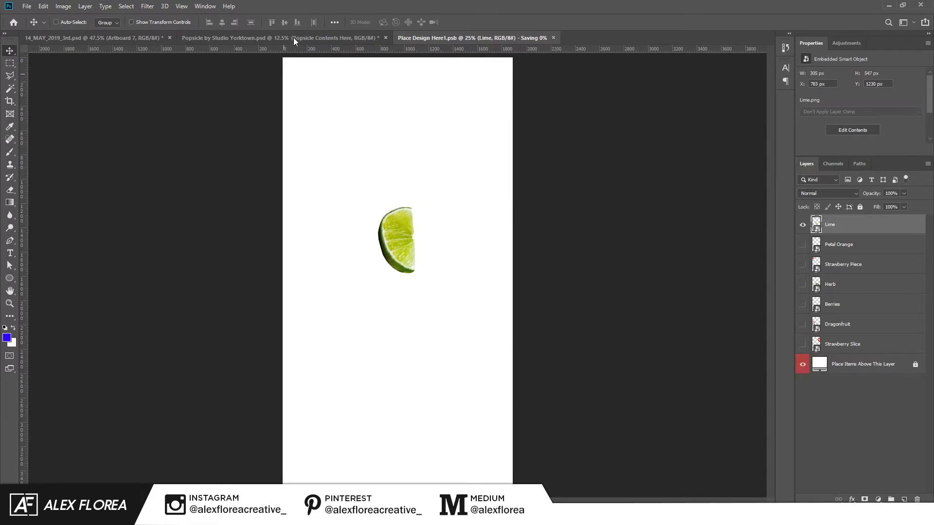
# Step: Check the popsicle, shift the lime slice further left, and save again
pyautogui.click(294, 39)
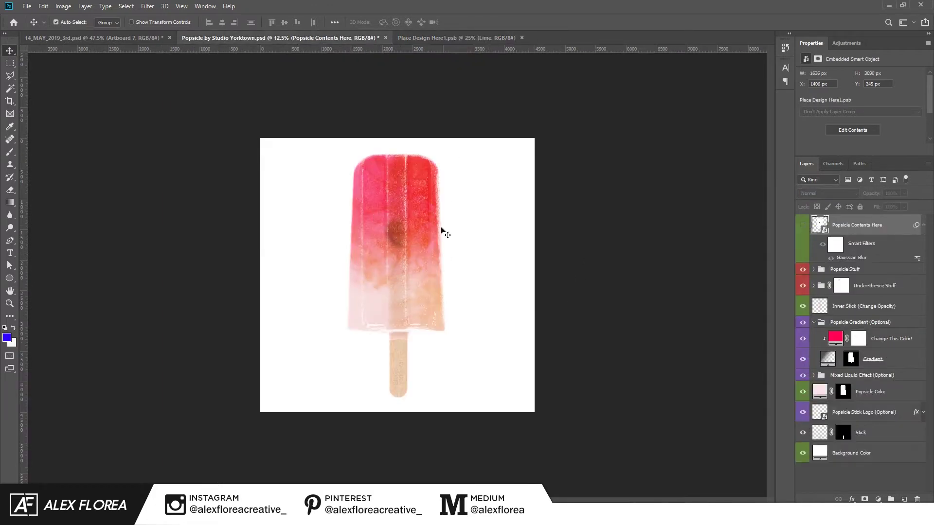
pyautogui.click(458, 38)
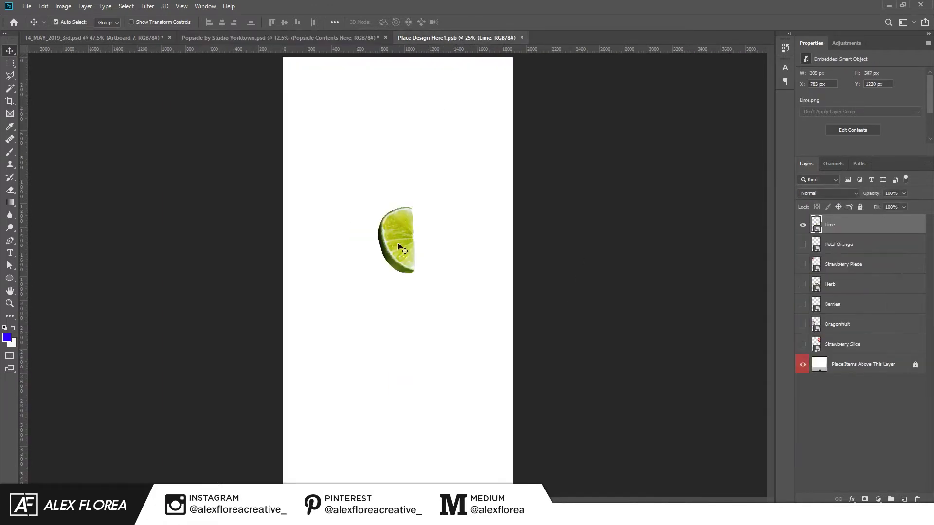
pyautogui.moveTo(403, 248); pyautogui.dragTo(342, 258)
pyautogui.hotkey('ctrl', 's')
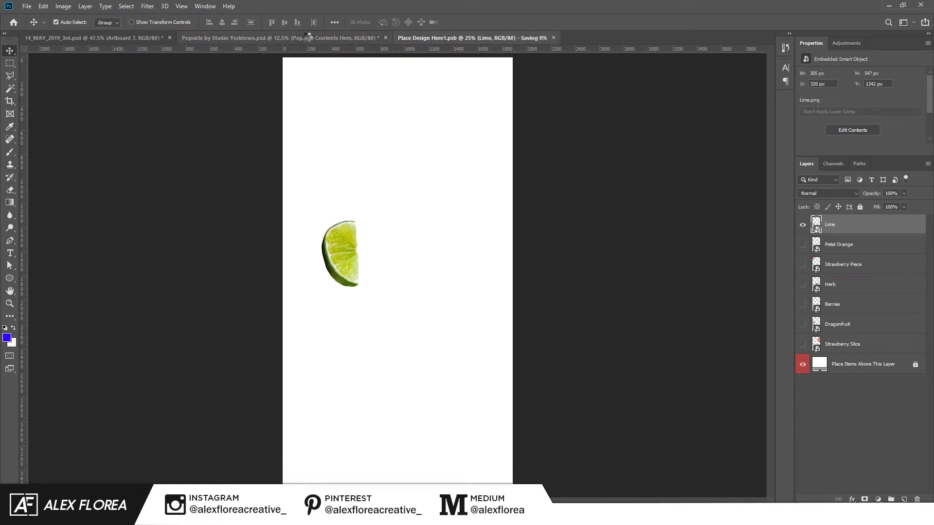
pyautogui.click(307, 38)
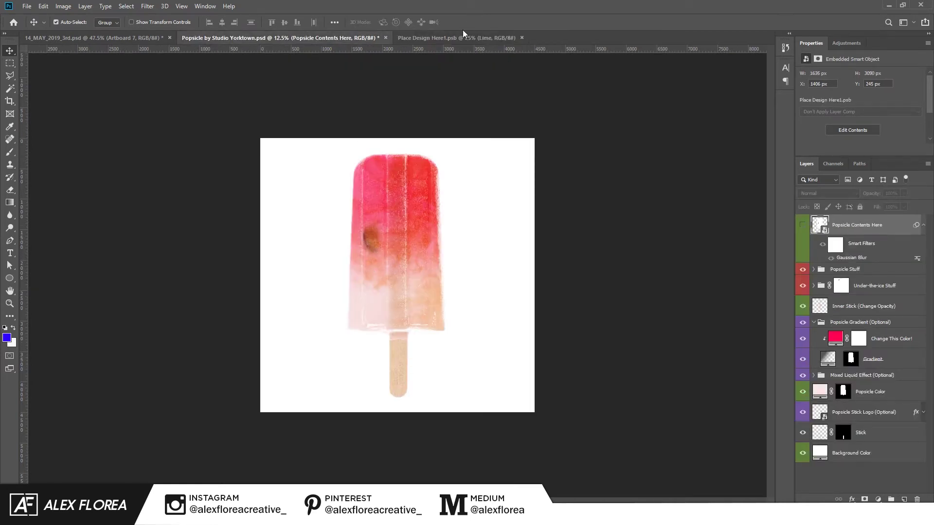
pyautogui.click(476, 38)
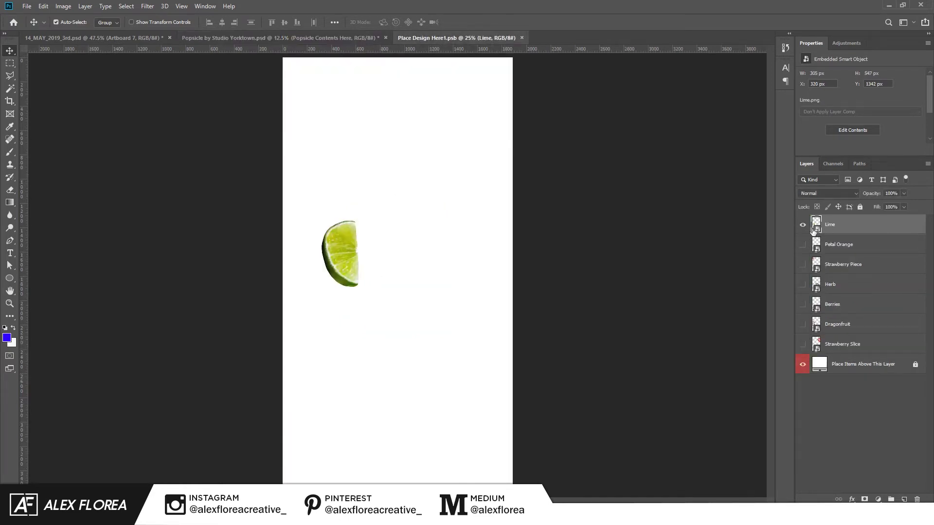
# Step: Delete the Lime layer and make all six fruit layers visible again
pyautogui.press('Delete')
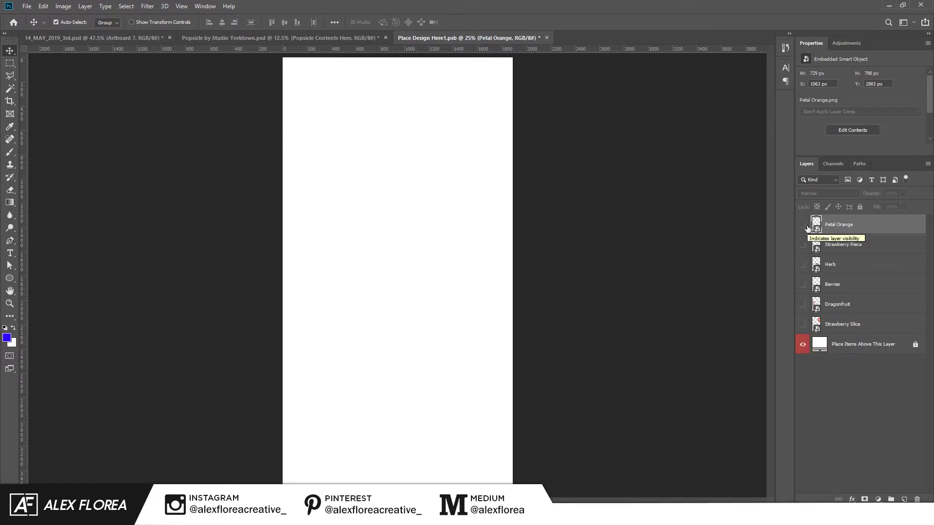
pyautogui.moveTo(802, 224); pyautogui.dragTo(806, 323)
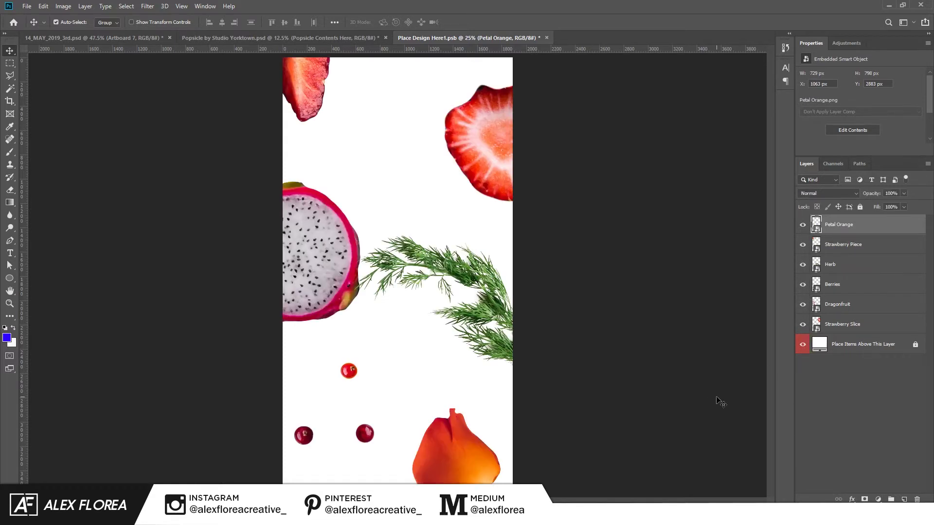
pyautogui.scroll(-2, 549, 292)
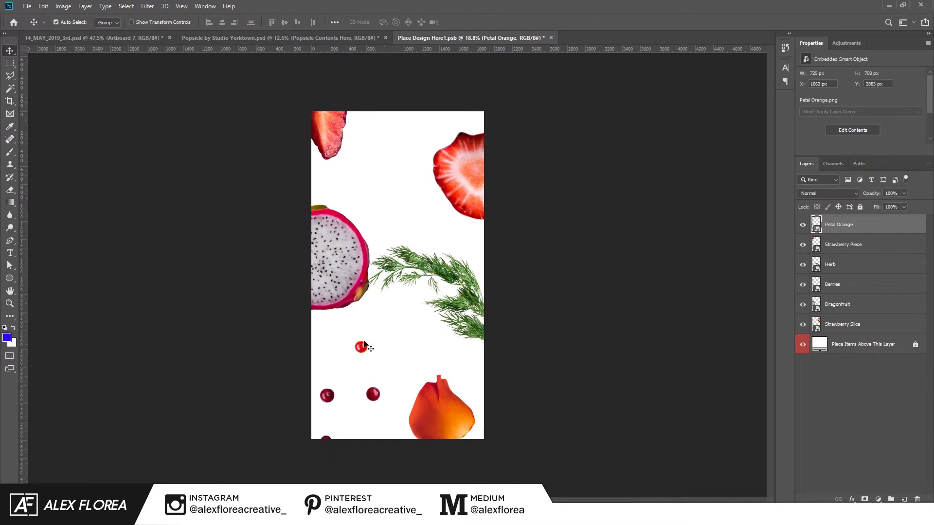
# Step: Save Place Design Here1.psb and close its tab
pyautogui.press('ctrl')
pyautogui.hotkey('ctrl', 's')
pyautogui.click(548, 38)
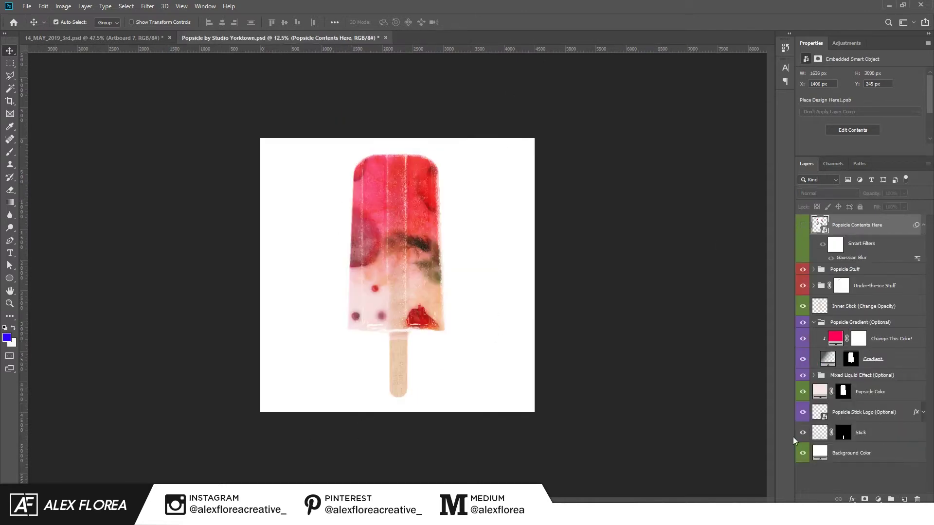
# Step: Hide the Background Color layer so the popsicle sits on transparency, then begin File > Export
pyautogui.click(860, 453)
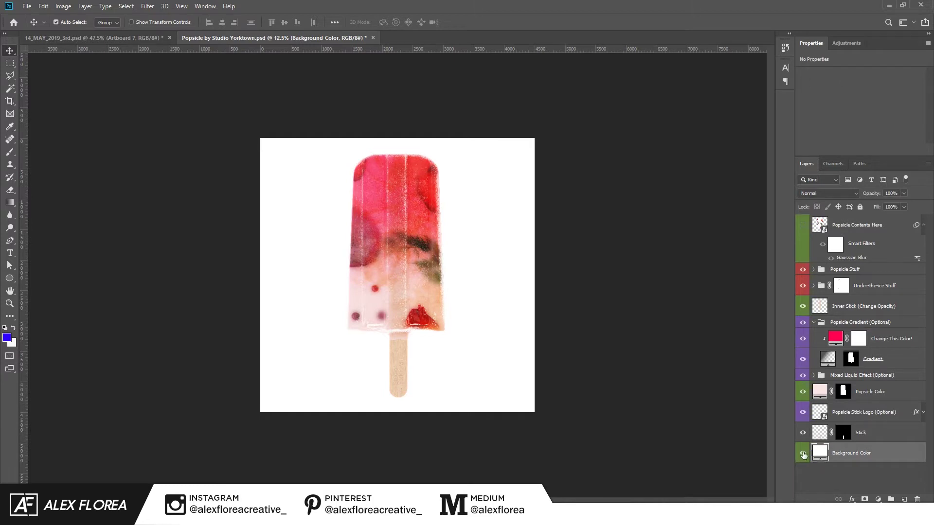
pyautogui.click(803, 454)
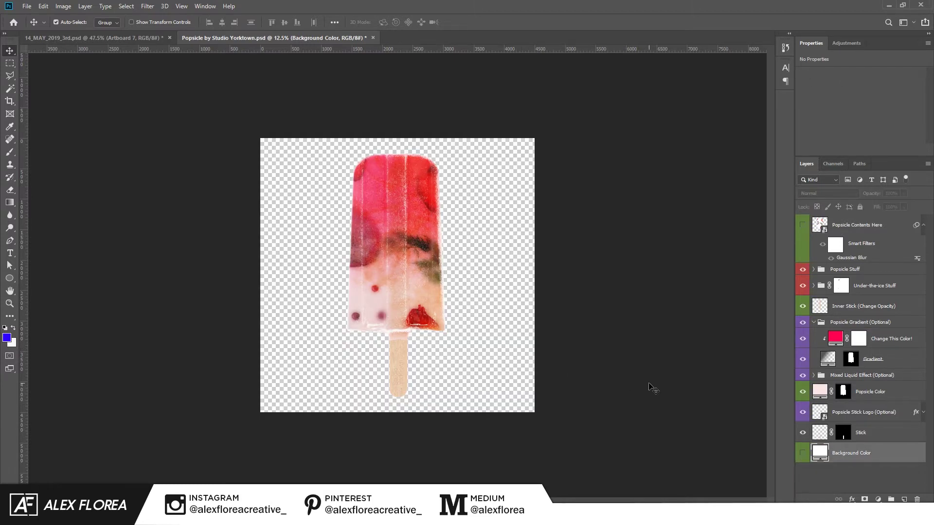
pyautogui.click(652, 388)
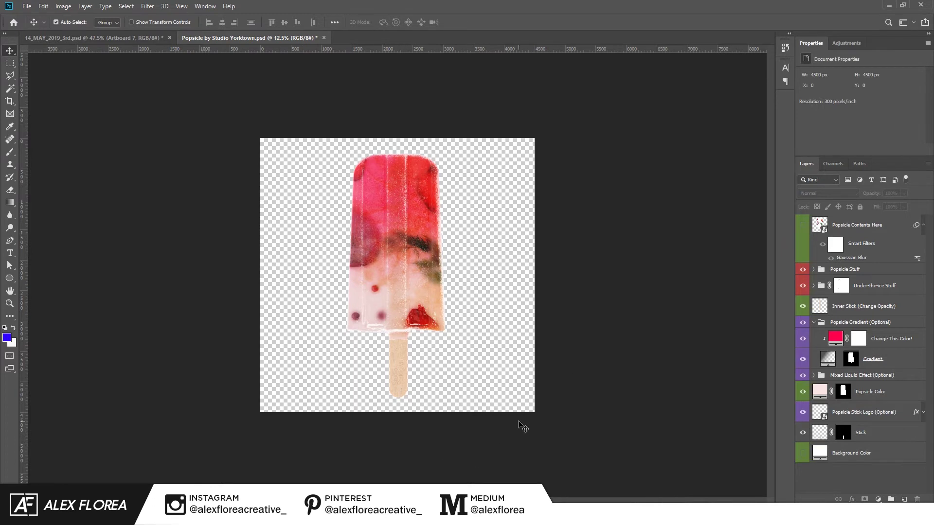
pyautogui.click(31, 9)
pyautogui.click(222, 149)
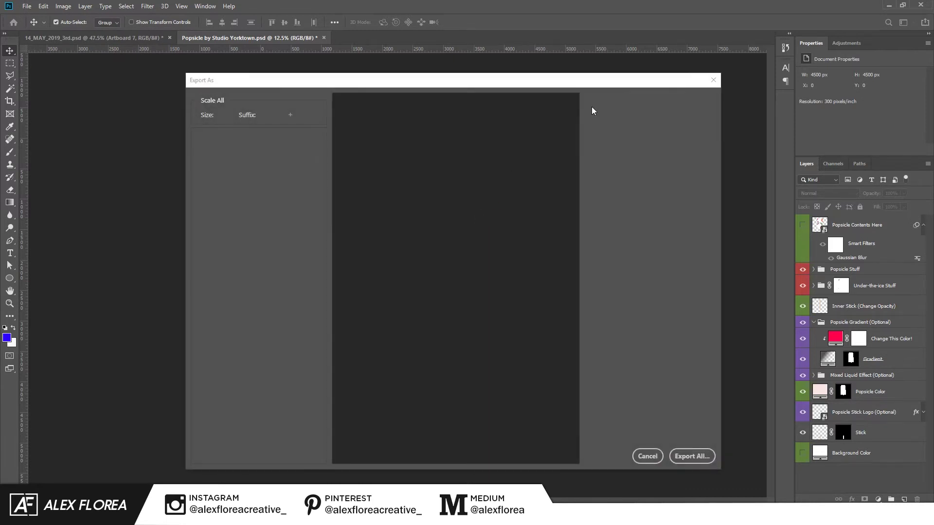
pyautogui.click(650, 121)
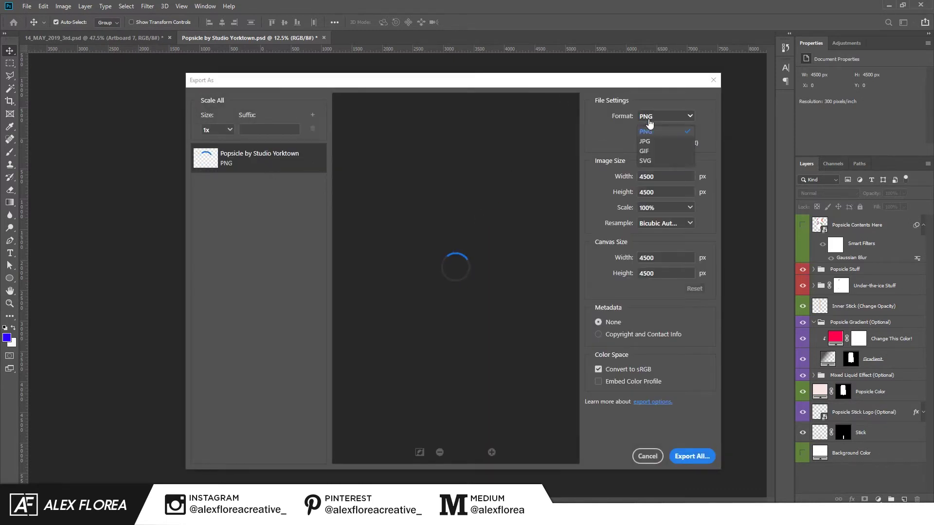
pyautogui.click(648, 131)
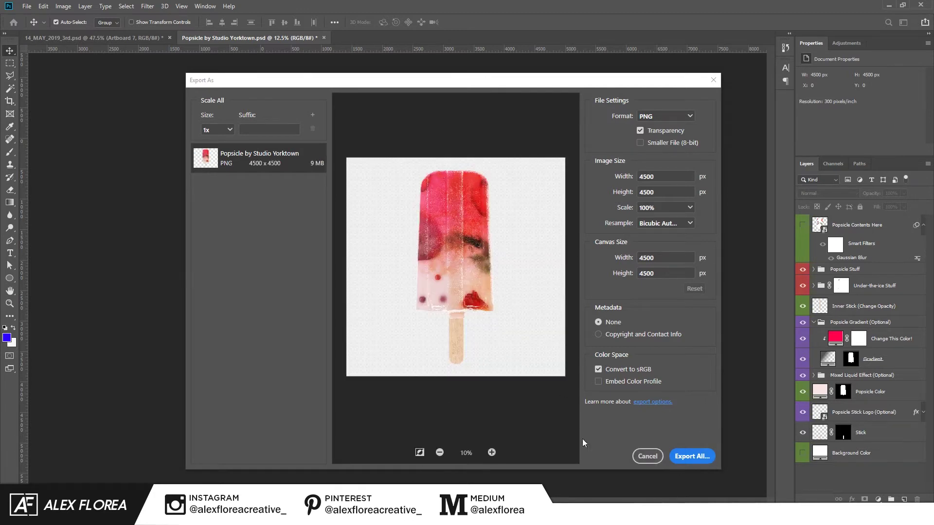
pyautogui.click(693, 458)
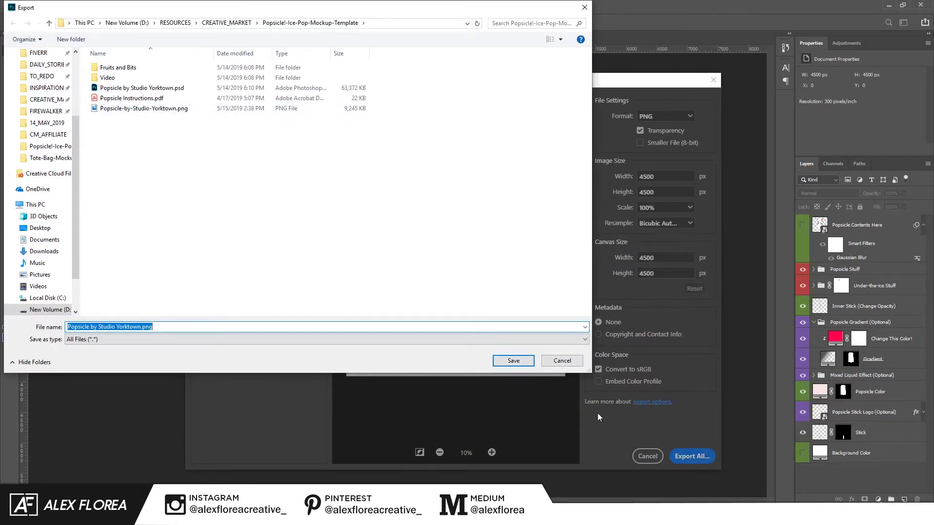
pyautogui.click(577, 360)
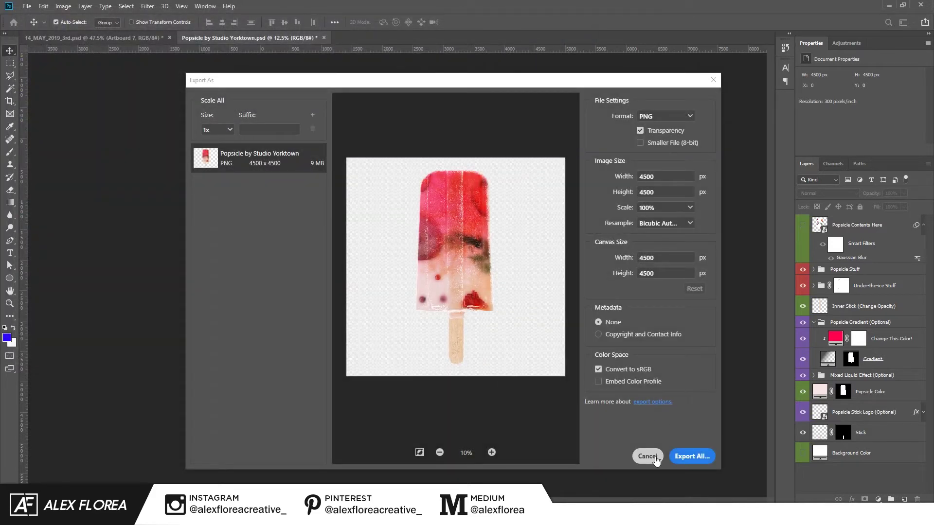
pyautogui.click(655, 457)
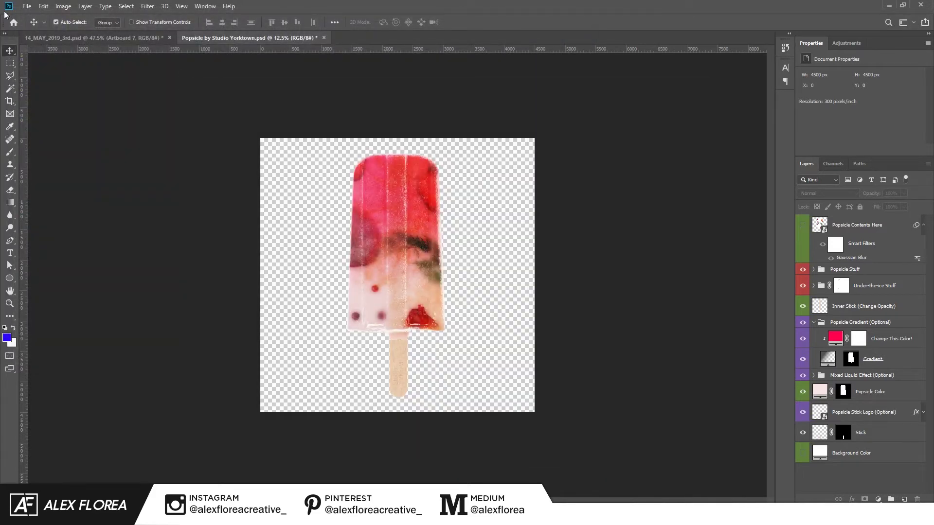
# Step: Return to 14_MAY_2019_3rd.psd and select Popsicle-by-Studio-Yorktown.png in the template folder
pyautogui.click(97, 37)
pyautogui.click(441, 433)
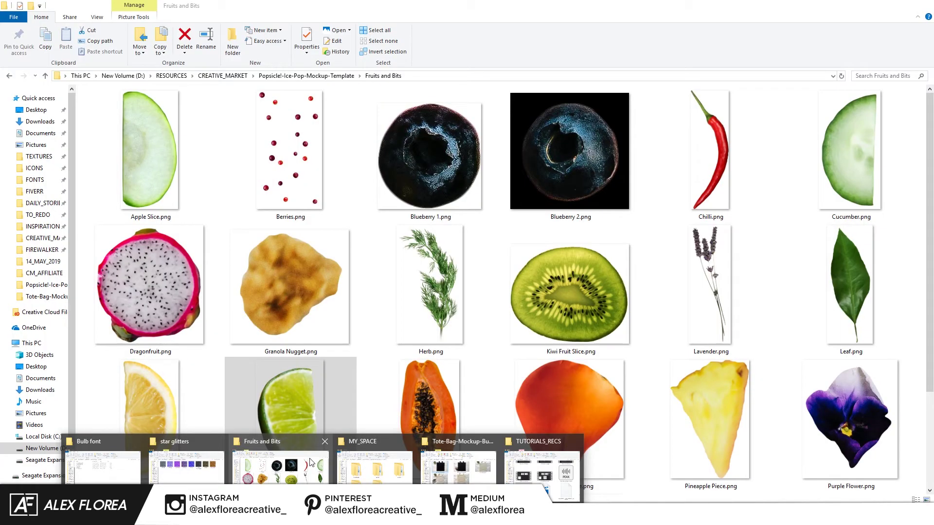
pyautogui.click(309, 462)
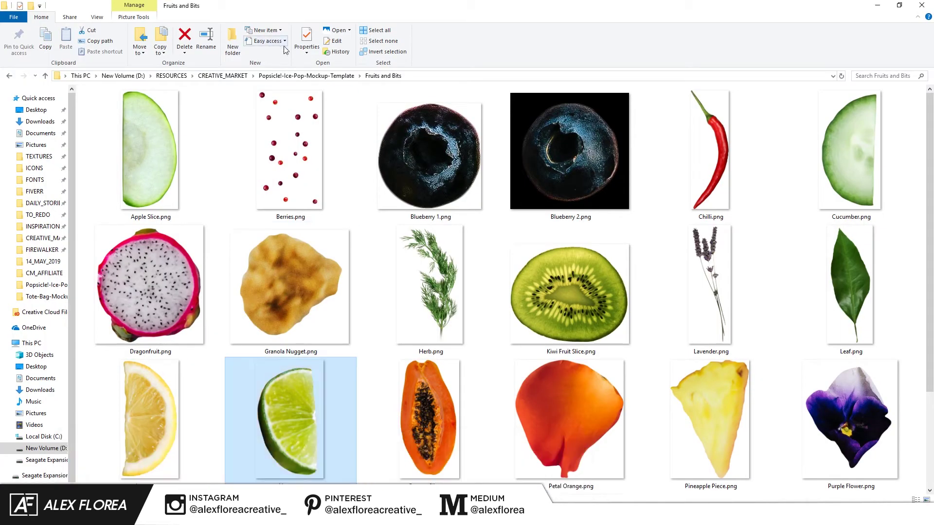
pyautogui.click(306, 76)
pyautogui.click(754, 174)
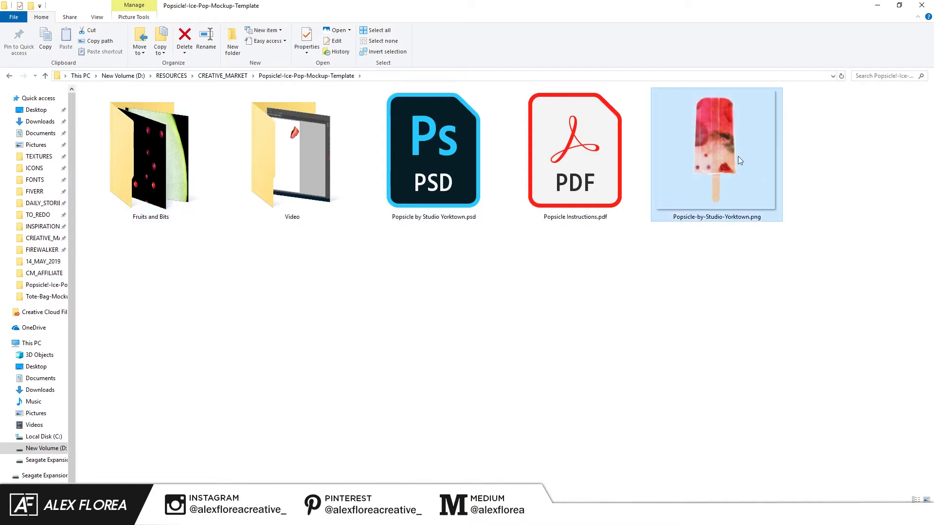
# Step: Place the popsicle PNG into Artboard 7 scaled to about 26%
pyautogui.moveTo(738, 157)
pyautogui.mouseDown()
pyautogui.moveTo(396, 479)
pyautogui.moveTo(647, 334)
pyautogui.mouseUp()
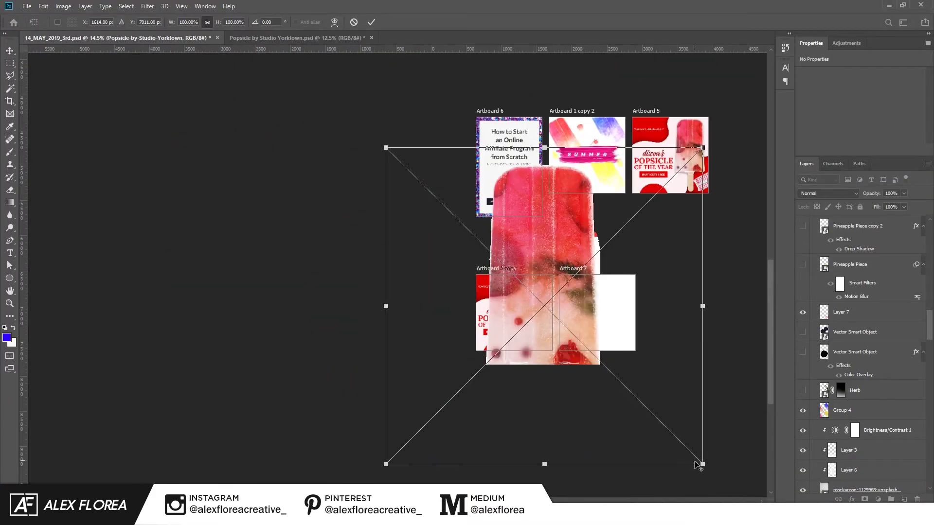
pyautogui.moveTo(699, 466); pyautogui.dragTo(573, 375)
pyautogui.moveTo(535, 316); pyautogui.dragTo(633, 312)
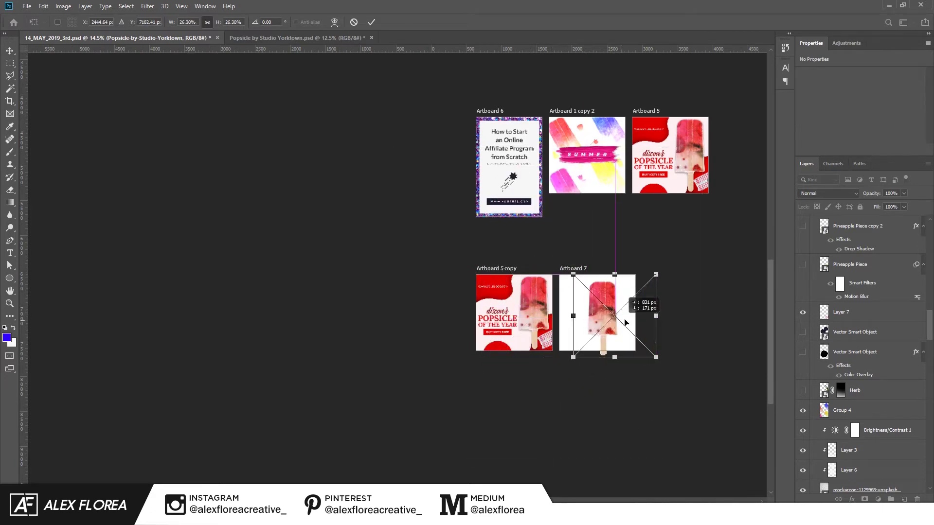
pyautogui.press('Return')
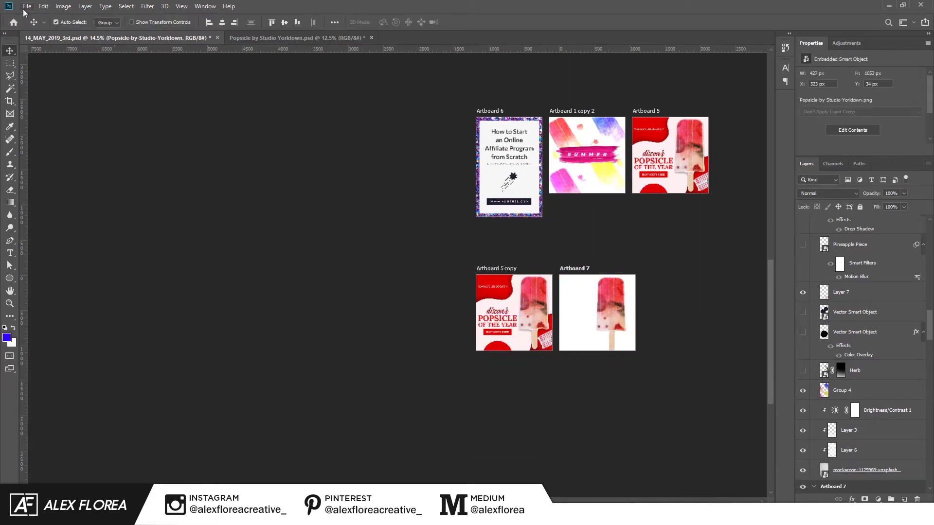
pyautogui.scroll(3, 655, 374)
pyautogui.scroll(2, 642, 365)
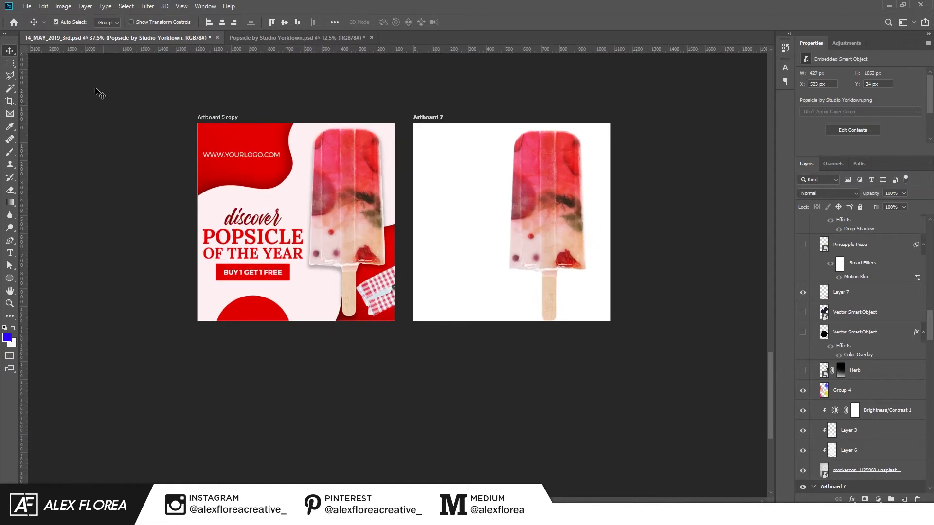
pyautogui.click(26, 6)
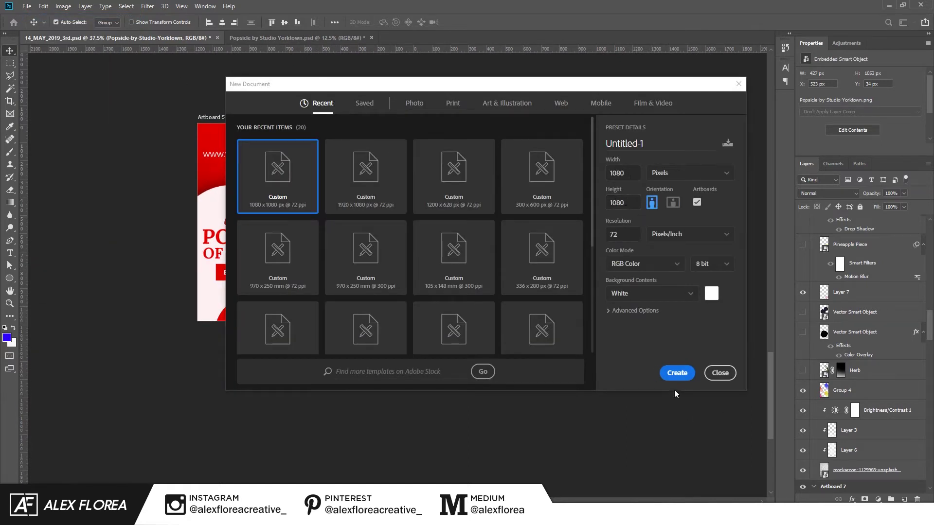
pyautogui.click(719, 373)
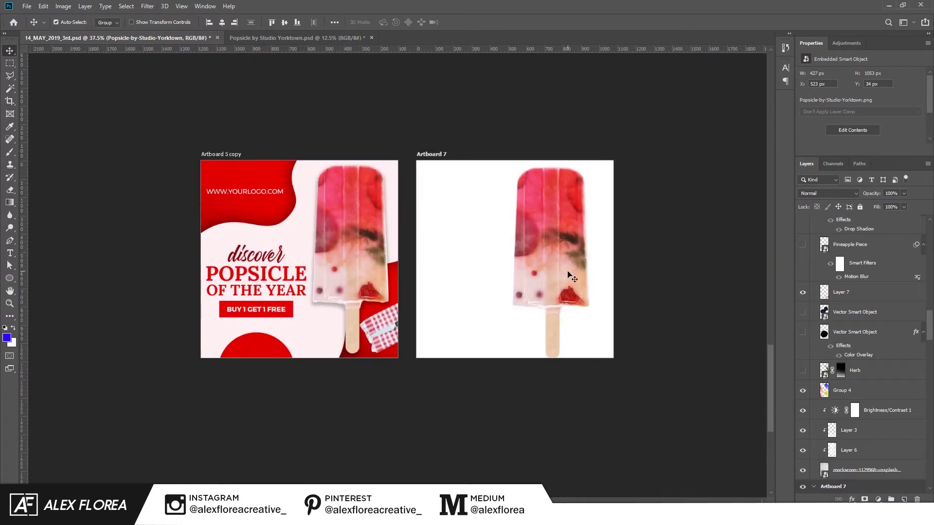
# Step: Move the popsicle toward Artboard 7's right side and shrink it slightly
pyautogui.moveTo(568, 273); pyautogui.dragTo(585, 267)
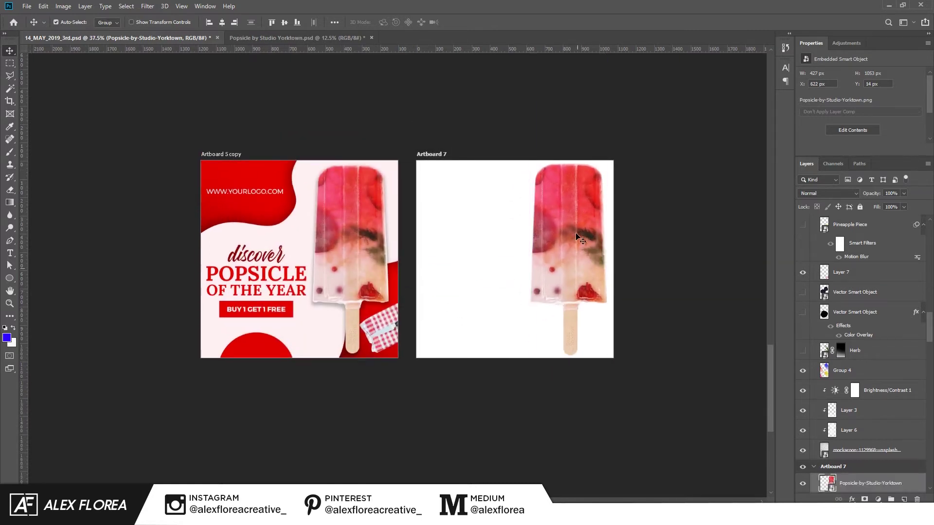
pyautogui.hotkey('ctrl', 't')
pyautogui.moveTo(677, 147); pyautogui.dragTo(668, 169)
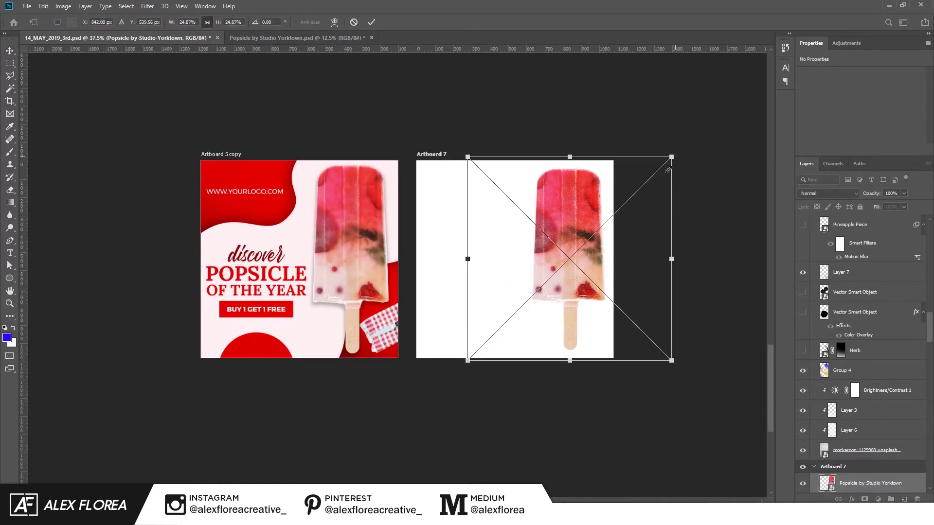
pyautogui.press('Return')
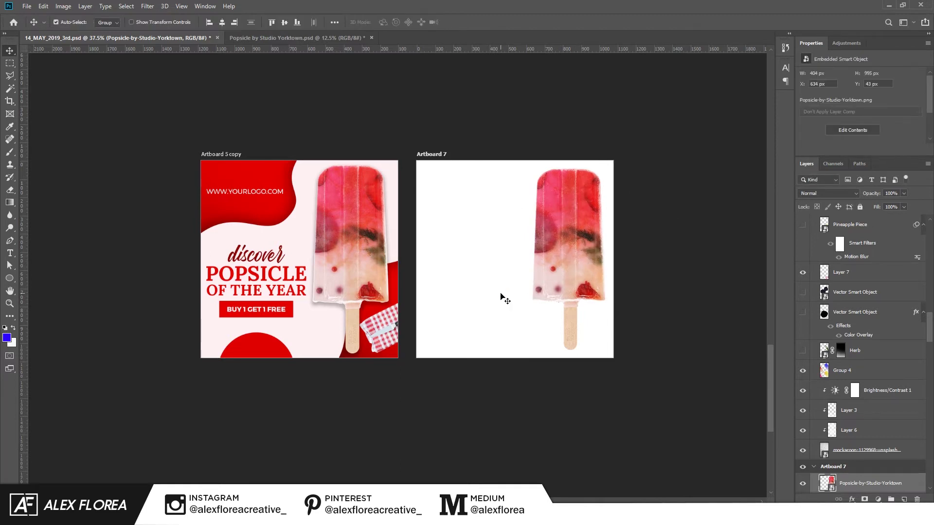
pyautogui.click(505, 299)
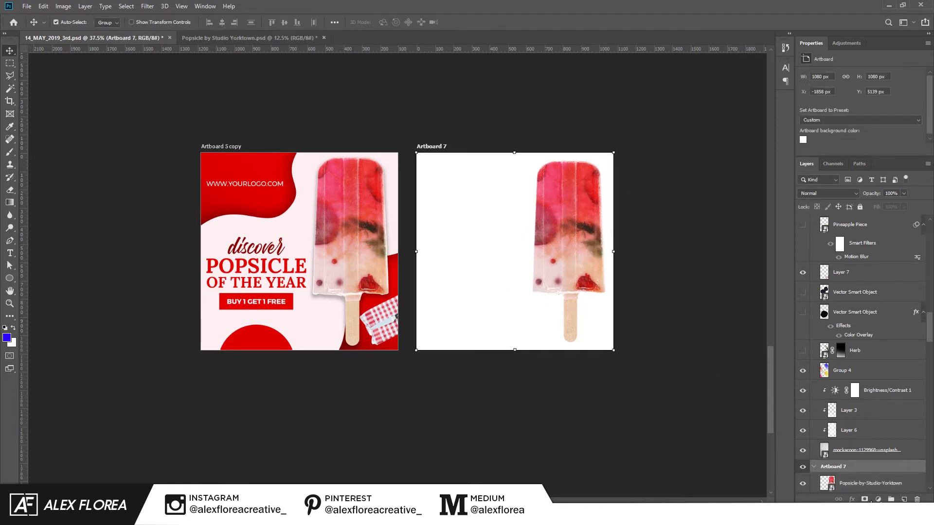
# Step: Add a Solid Color fill layer to Artboard 7 using the first ad's red #e20000
pyautogui.click(879, 499)
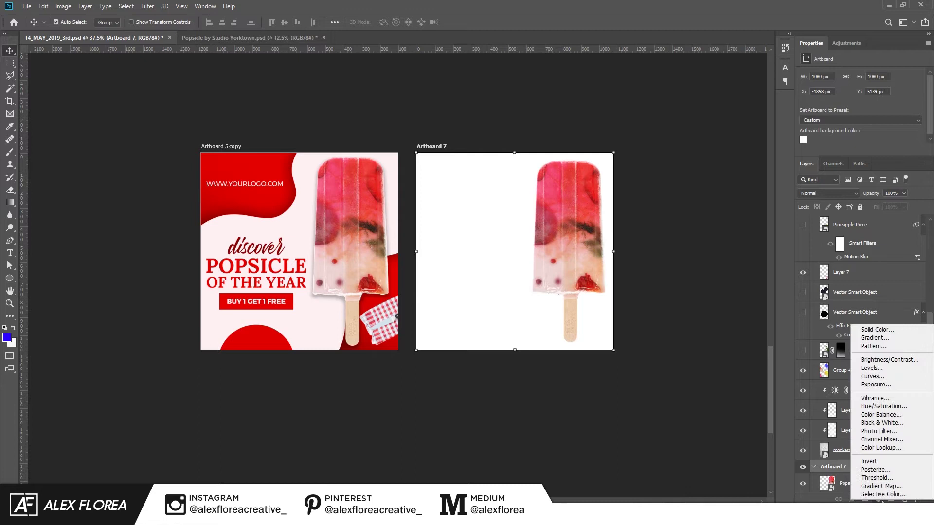
pyautogui.click(864, 329)
pyautogui.click(229, 157)
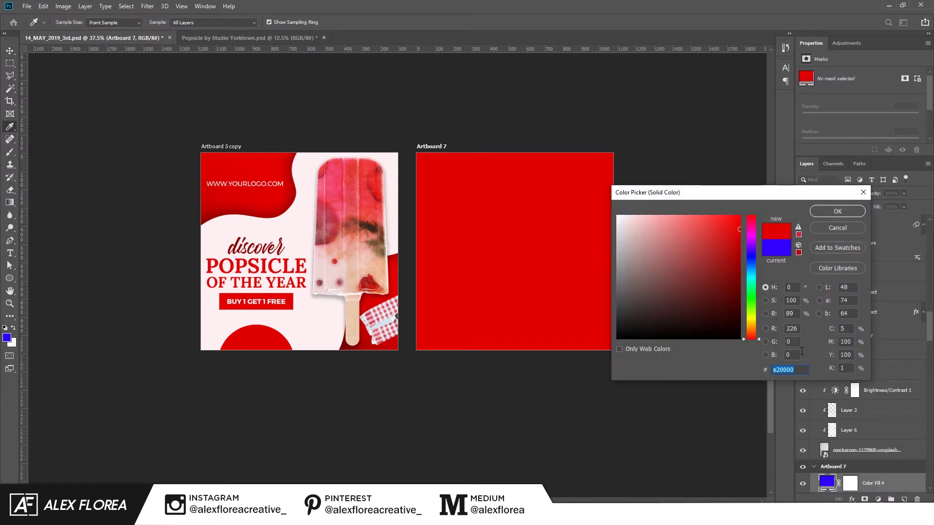
pyautogui.click(845, 213)
# Step: Select the first ad's vector shape layer, then pick a blob shape in Illustrator
pyautogui.scroll(-2, 469, 396)
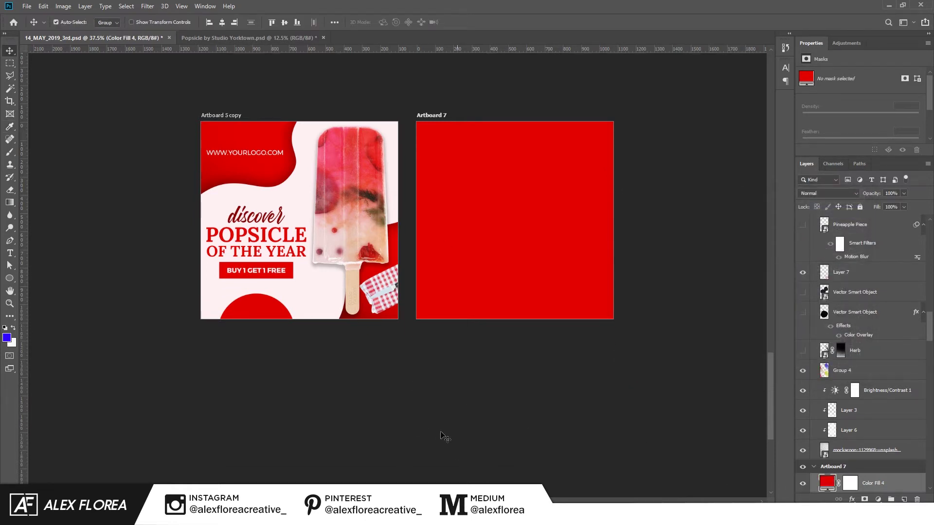
pyautogui.click(260, 193)
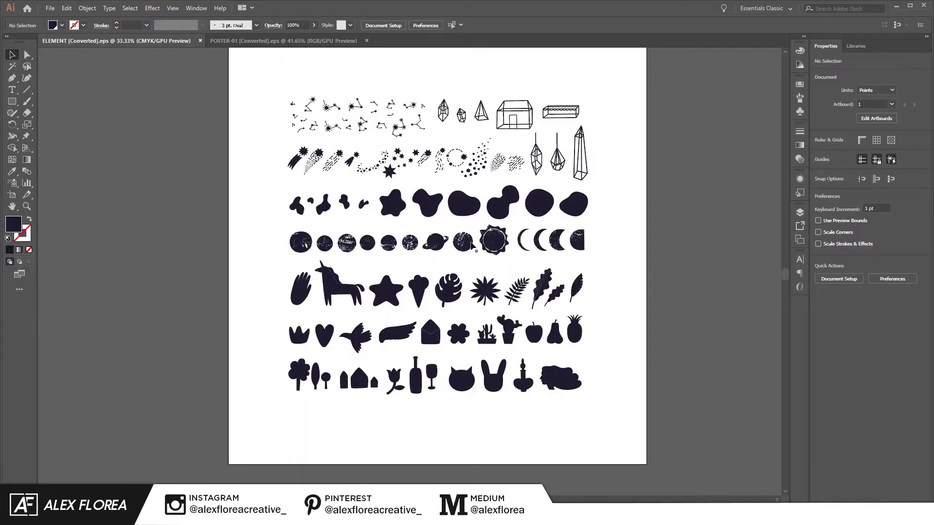
pyautogui.scroll(1, 464, 231)
pyautogui.click(500, 205)
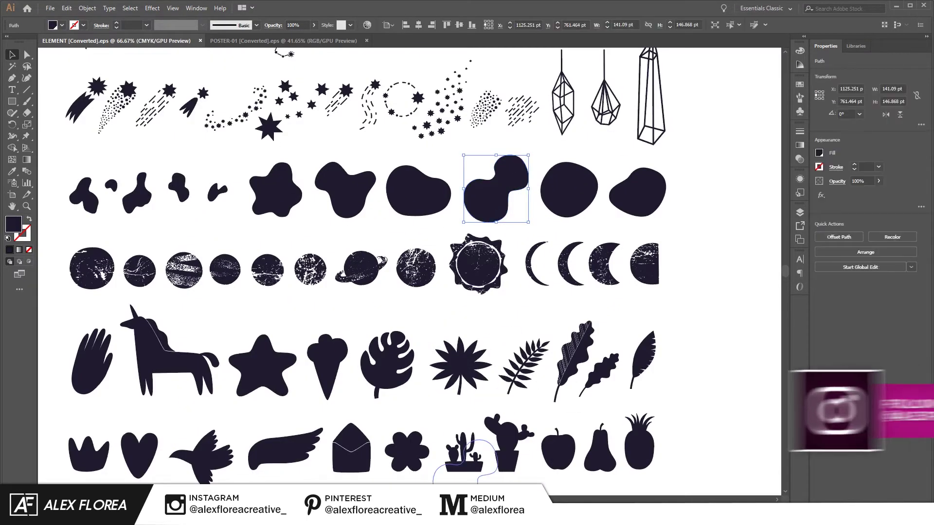
# Step: Paste the blob shape and stretch it across Artboard 7
pyautogui.hotkey('ctrl', 'alt', 't')
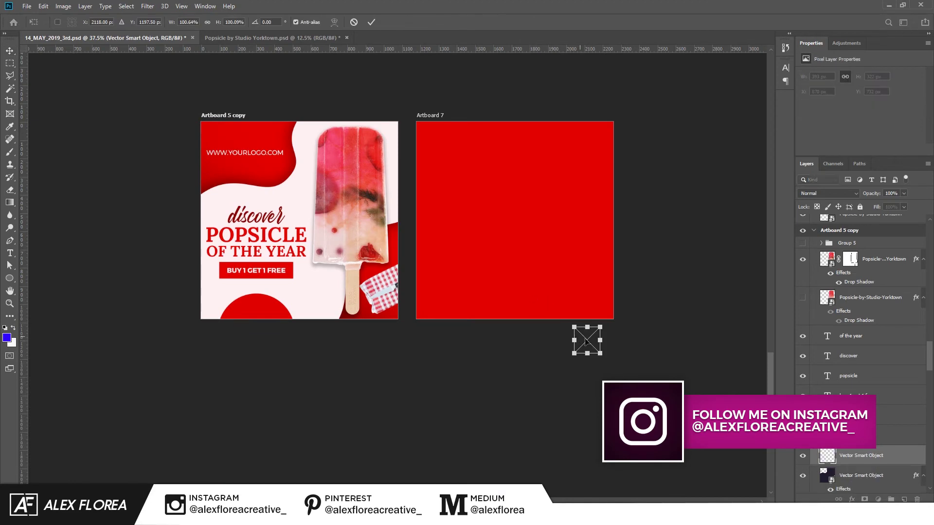
pyautogui.moveTo(586, 335)
pyautogui.mouseDown()
pyautogui.moveTo(485, 243)
pyautogui.moveTo(610, 134)
pyautogui.mouseUp()
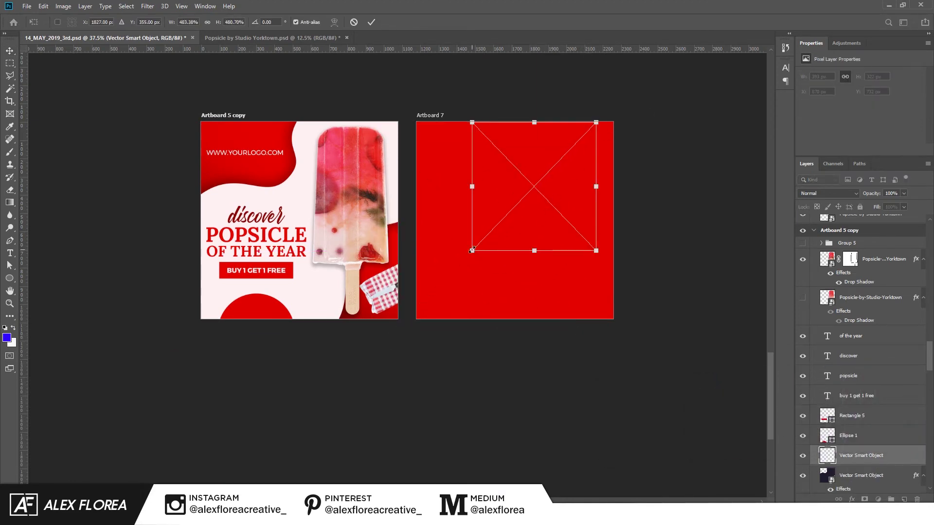
pyautogui.moveTo(472, 251); pyautogui.dragTo(405, 317)
pyautogui.moveTo(596, 219); pyautogui.dragTo(614, 219)
pyautogui.press('Return')
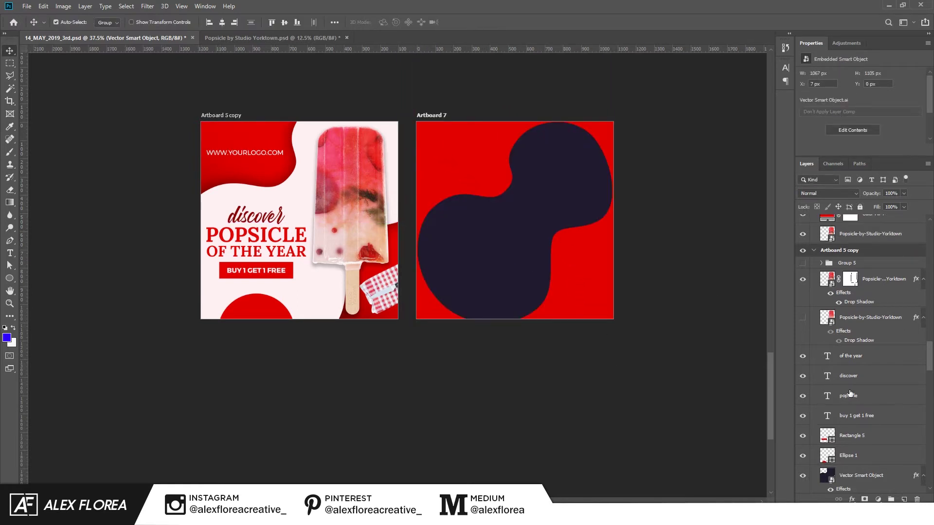
pyautogui.scroll(-5, 850, 394)
# Step: Enlarge the dark blob slightly and centre it vertically on Artboard 7
pyautogui.hotkey('ctrl', 't')
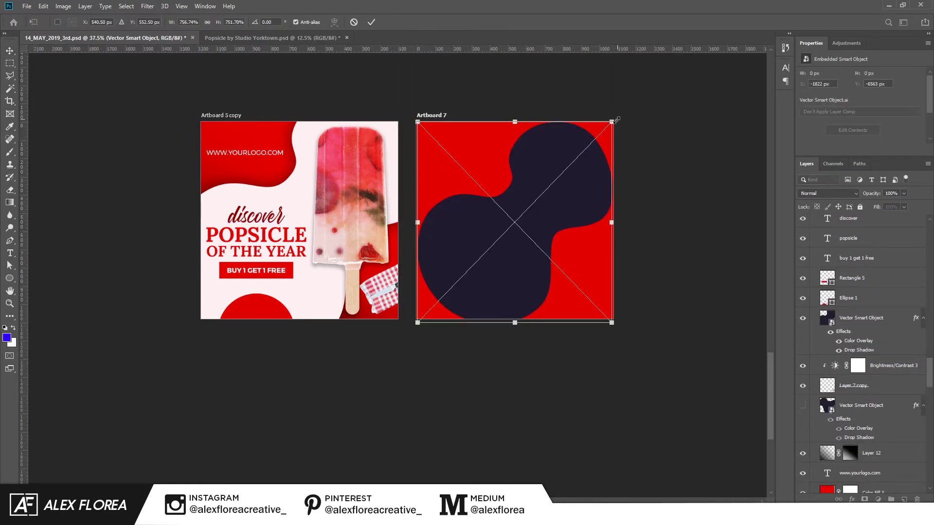
pyautogui.moveTo(613, 121); pyautogui.dragTo(656, 103)
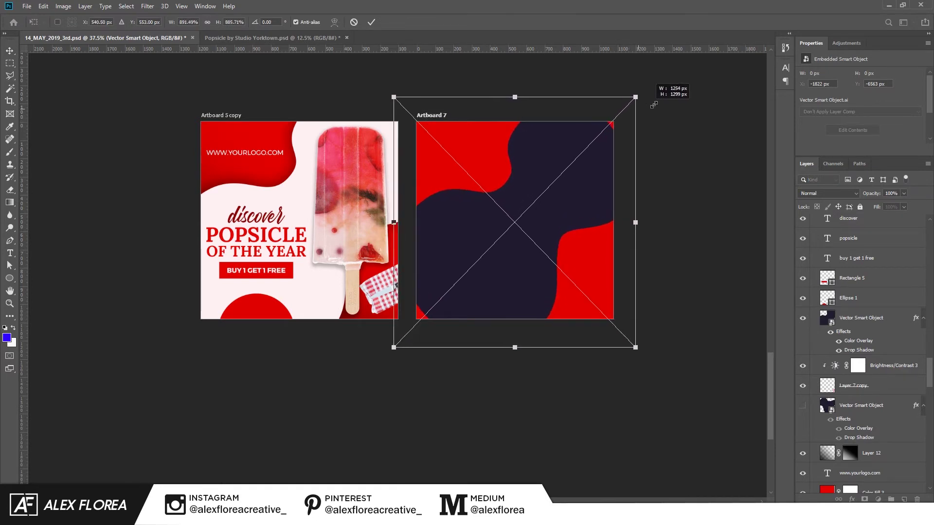
pyautogui.moveTo(567, 207); pyautogui.dragTo(566, 212)
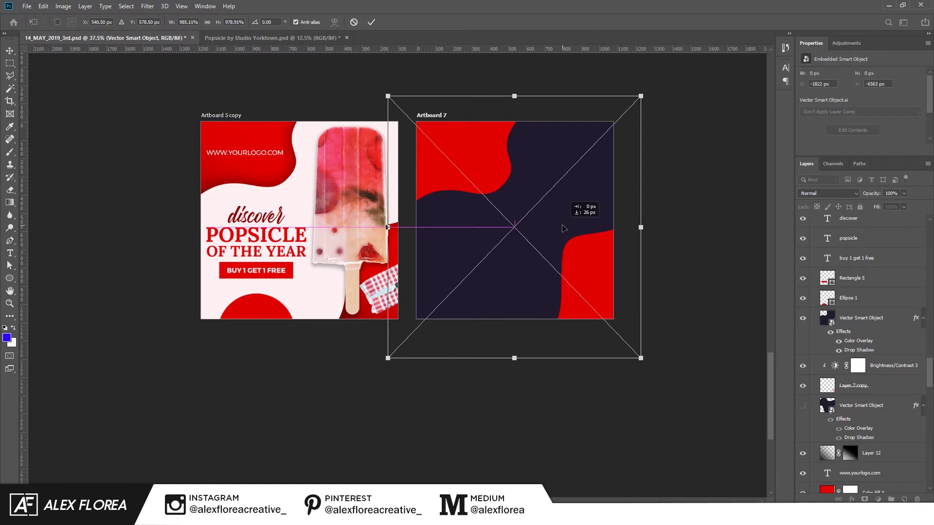
pyautogui.press('Return')
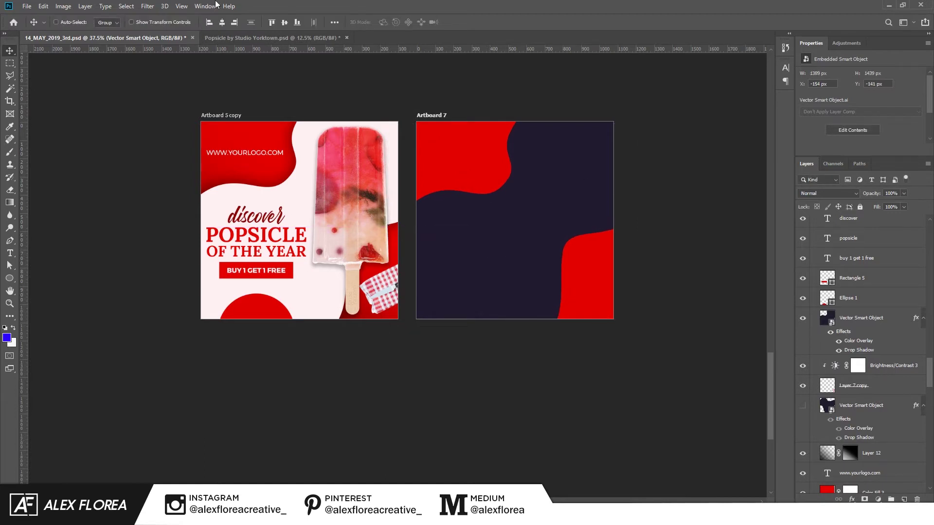
pyautogui.hotkey('ctrl', 'a')
pyautogui.click(285, 22)
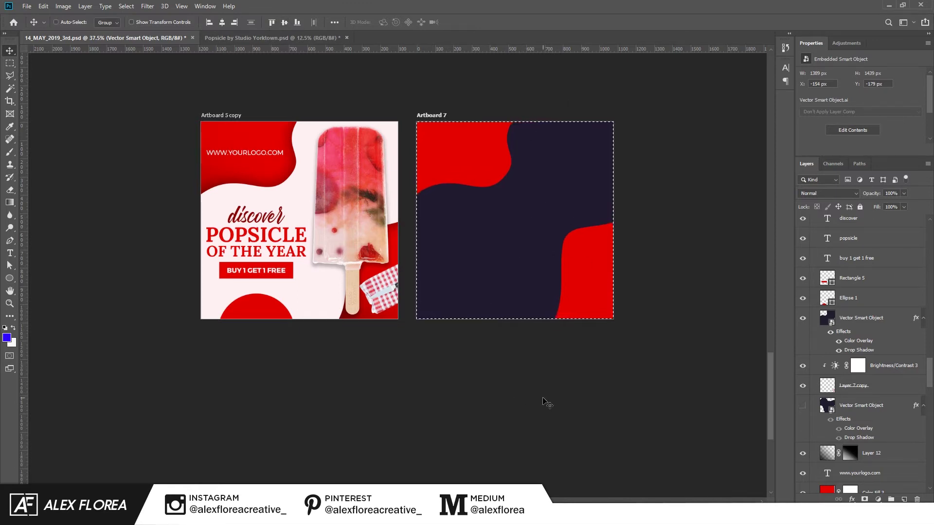
# Step: Drop the artboard selection and select the dark shape on Artboard 7
pyautogui.hotkey('ctrl', 'd')
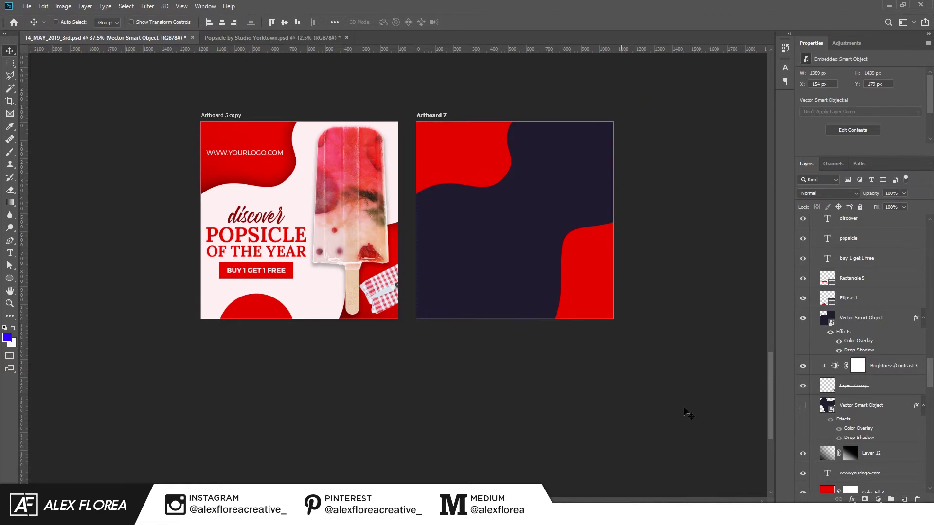
pyautogui.scroll(-4, 870, 392)
pyautogui.scroll(-3, 870, 391)
pyautogui.scroll(-3, 876, 394)
pyautogui.scroll(-3, 885, 396)
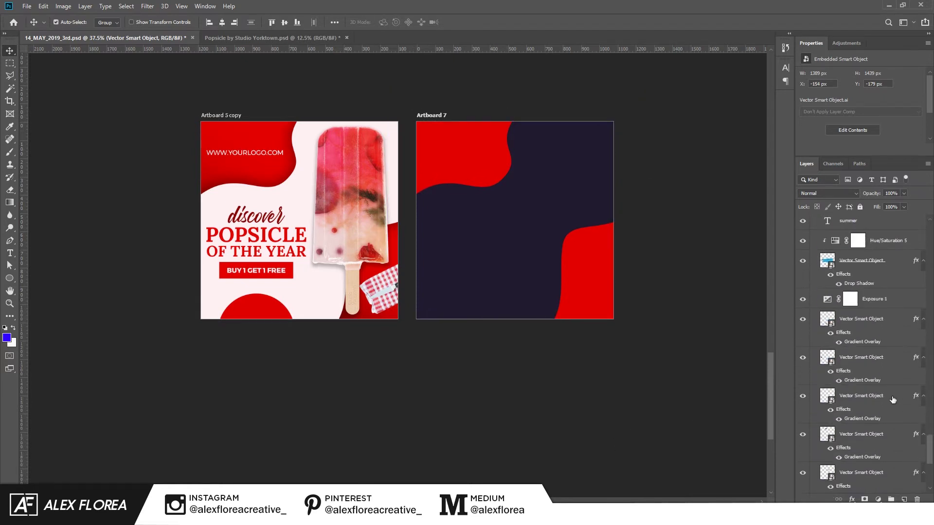
pyautogui.scroll(-3, 894, 399)
pyautogui.scroll(-3, 894, 399)
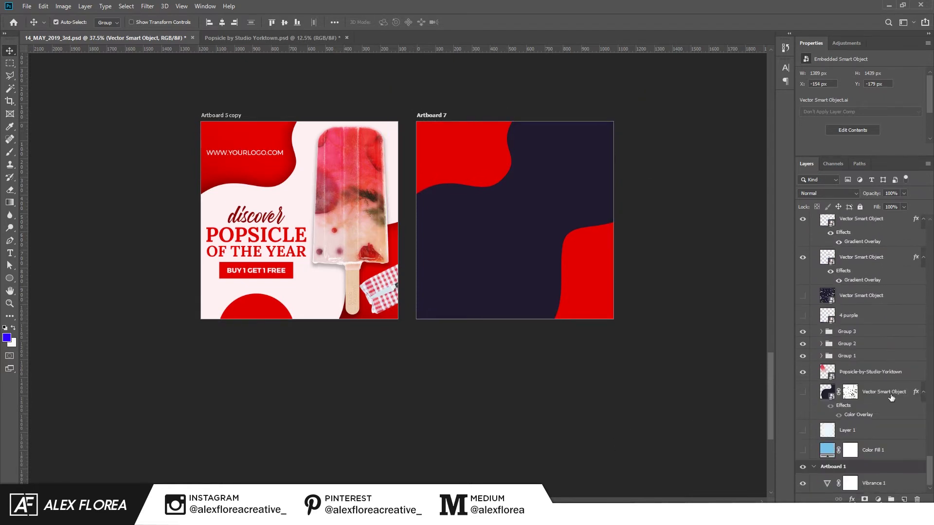
pyautogui.click(688, 305)
pyautogui.click(551, 247)
pyautogui.scroll(1, 894, 260)
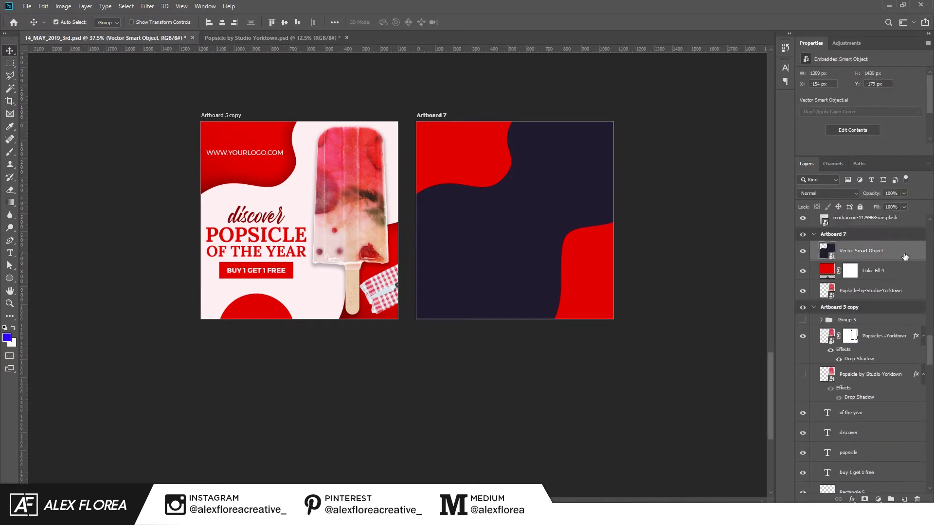
# Step: Give the shape a pale pink #fff0f2 Color Overlay
pyautogui.doubleClick(905, 256)
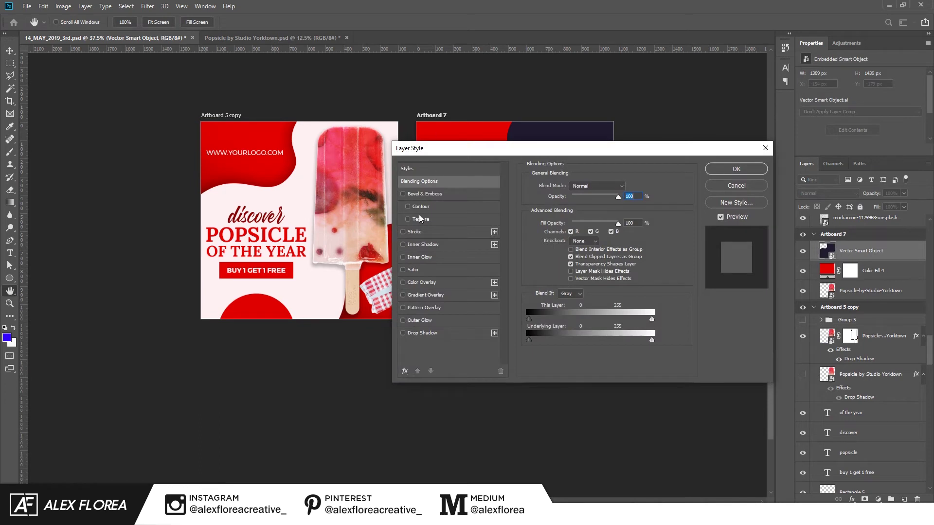
pyautogui.click(412, 282)
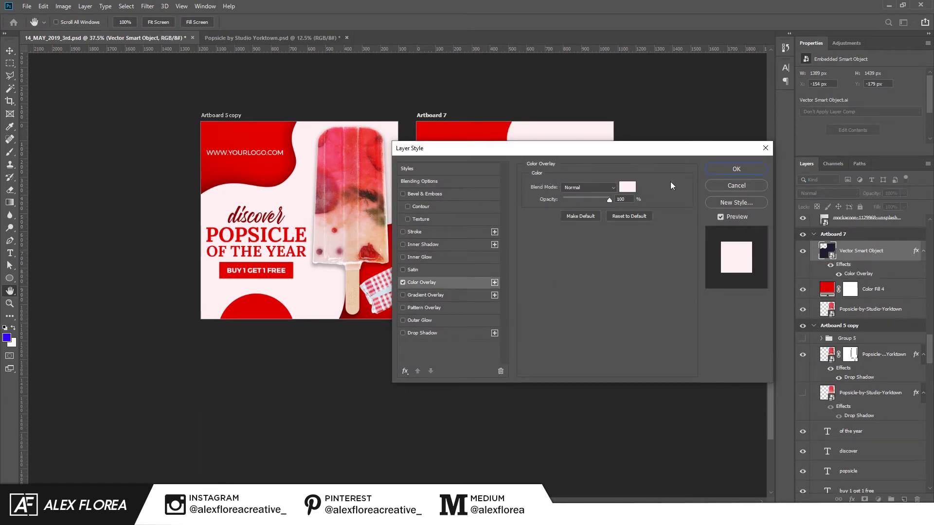
pyautogui.click(628, 187)
pyautogui.write('ffffff')
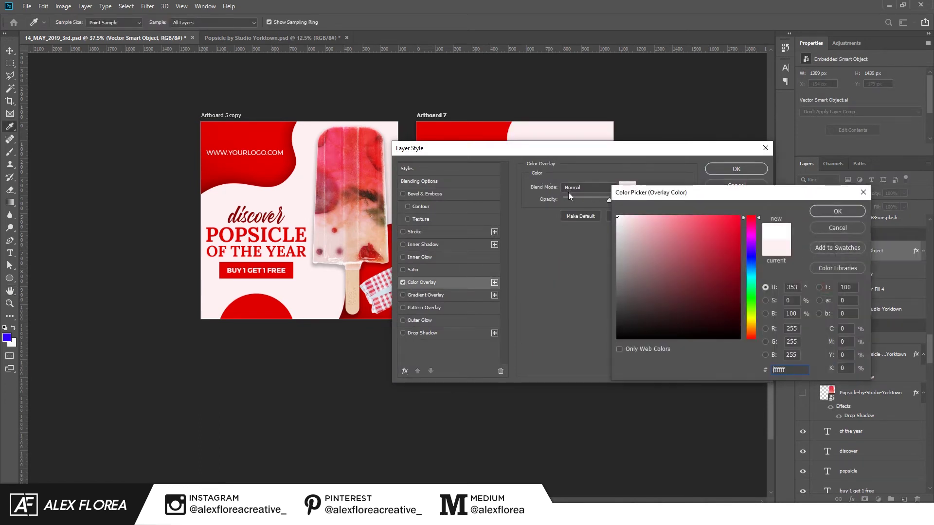
pyautogui.click(621, 214)
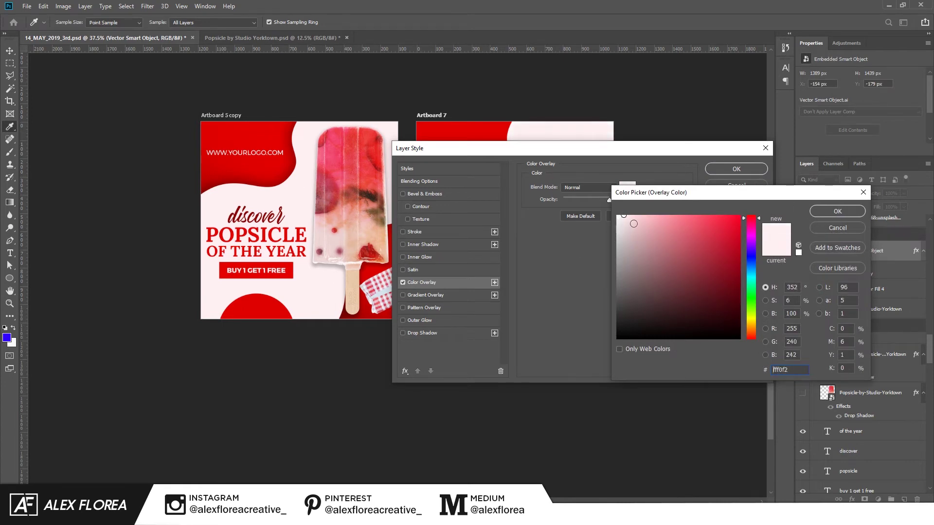
pyautogui.click(838, 211)
pyautogui.click(710, 168)
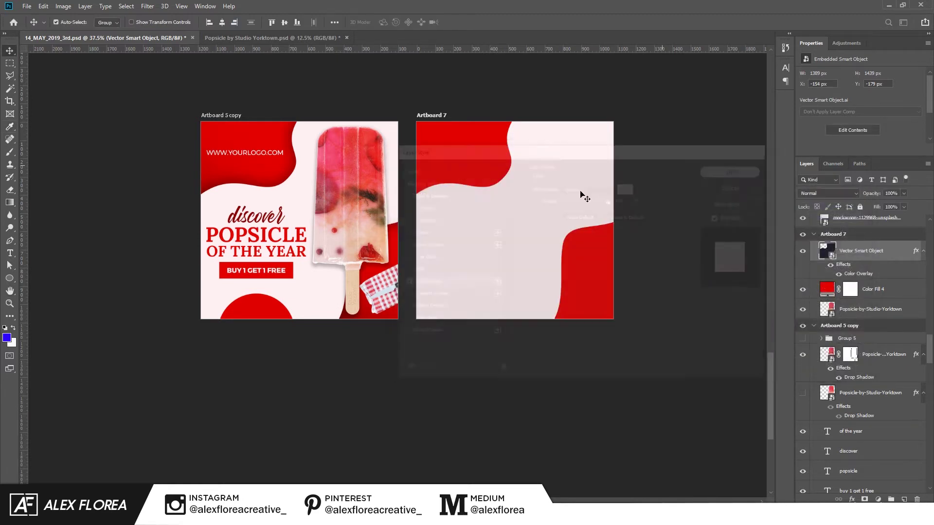
# Step: Move the popsicle layer above the pink shape and nudge the shape slightly right
pyautogui.scroll(1, 559, 259)
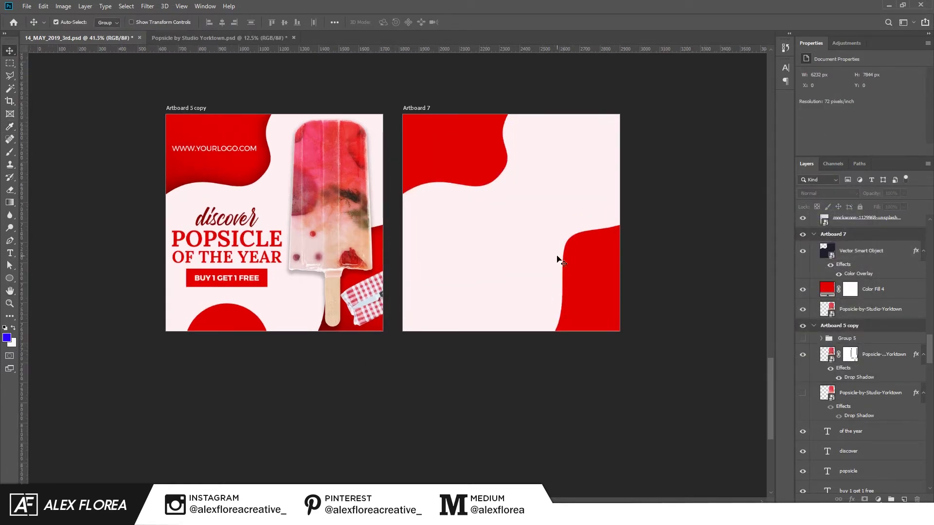
pyautogui.click(559, 258)
pyautogui.moveTo(910, 316); pyautogui.dragTo(898, 251)
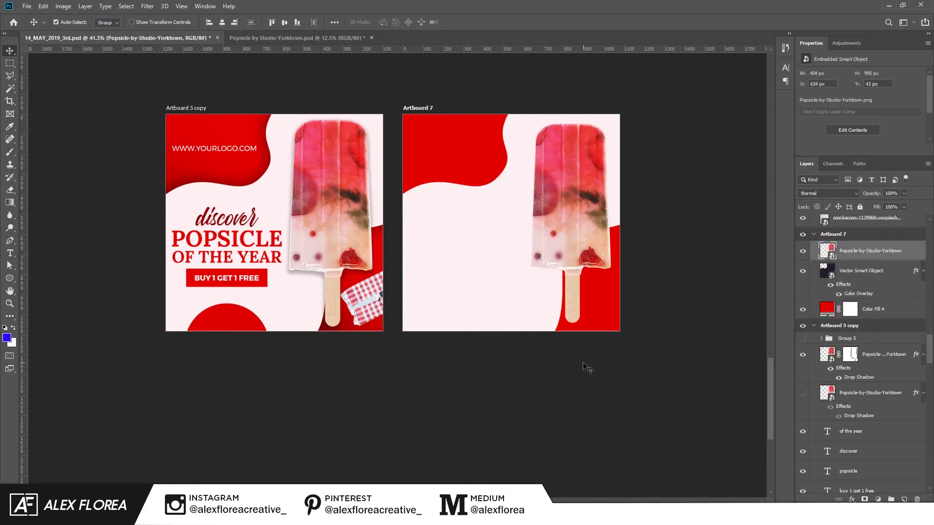
pyautogui.click(506, 326)
pyautogui.moveTo(520, 318); pyautogui.dragTo(524, 318)
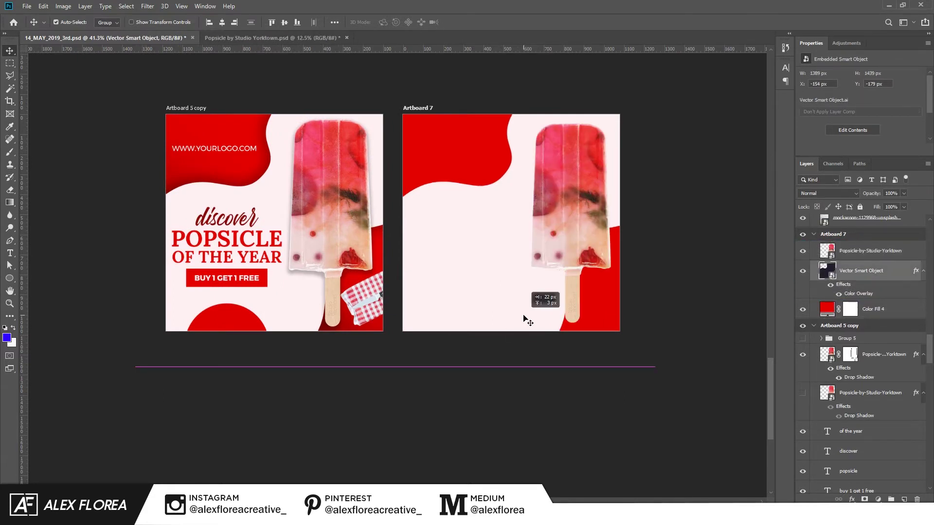
# Step: Copy the first ad's layer style onto the pink shape: Drop Shadow, Multiply, 36%, 87 px
pyautogui.click(272, 309)
pyautogui.rightClick(894, 458)
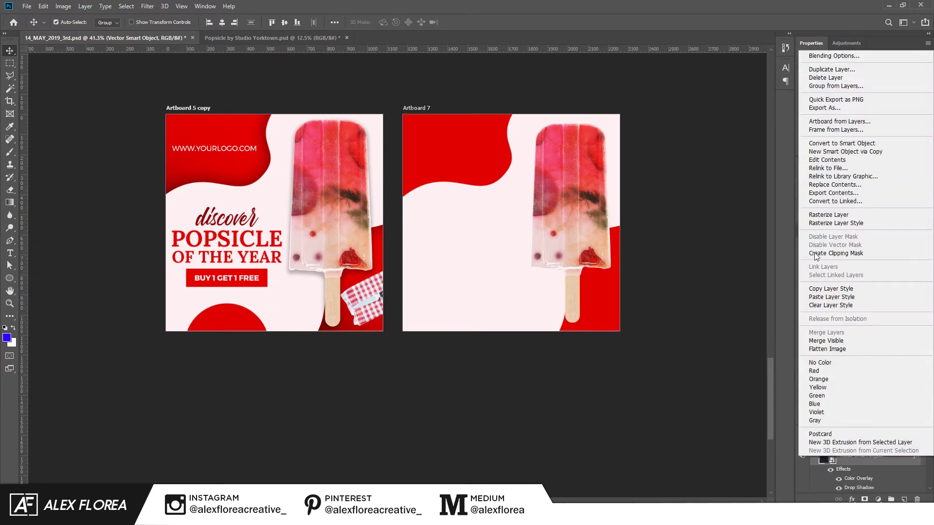
pyautogui.click(831, 289)
pyautogui.click(448, 296)
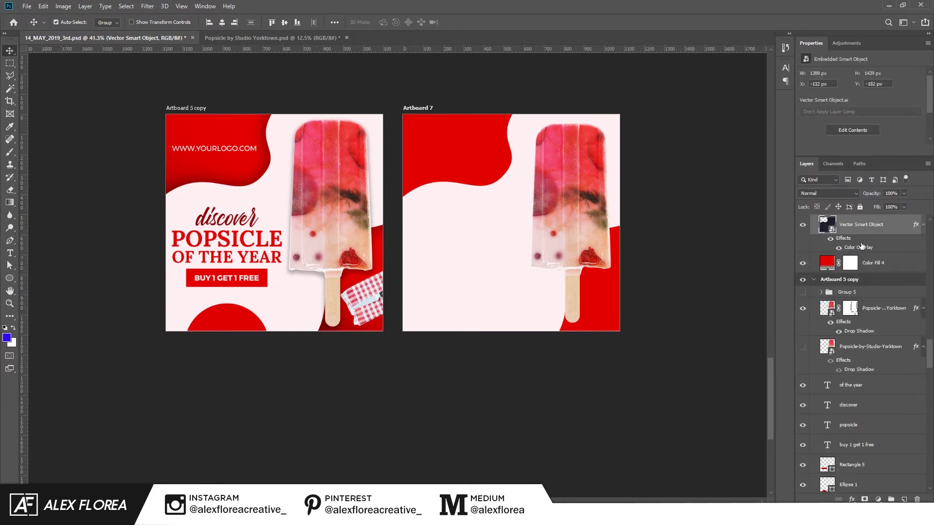
pyautogui.rightClick(893, 230)
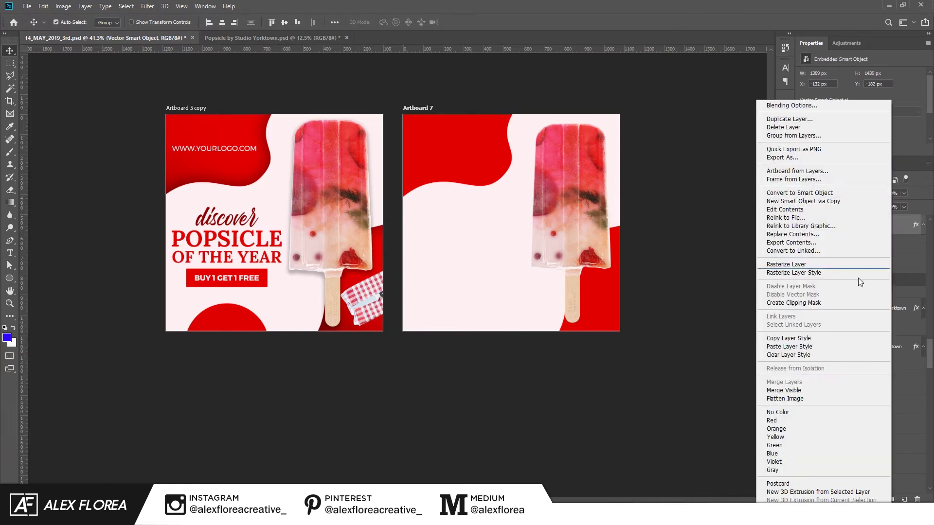
pyautogui.click(786, 346)
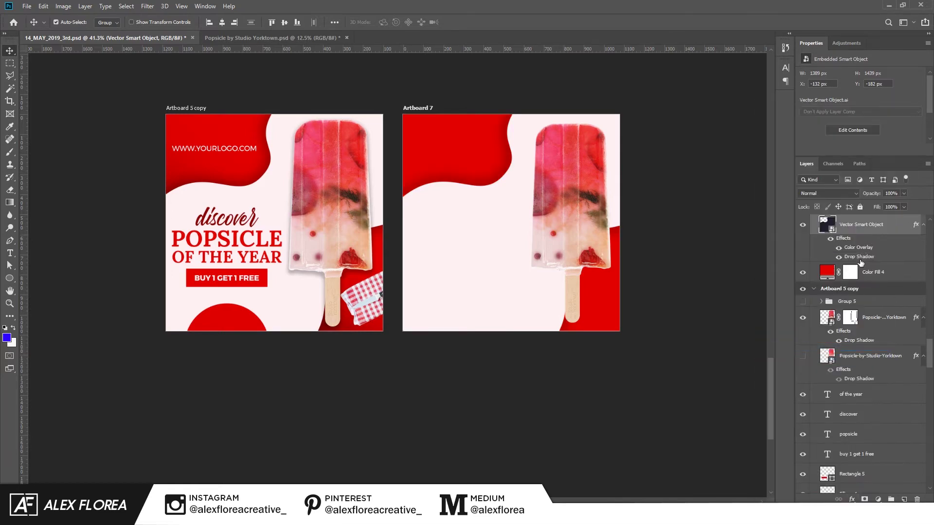
pyautogui.doubleClick(862, 256)
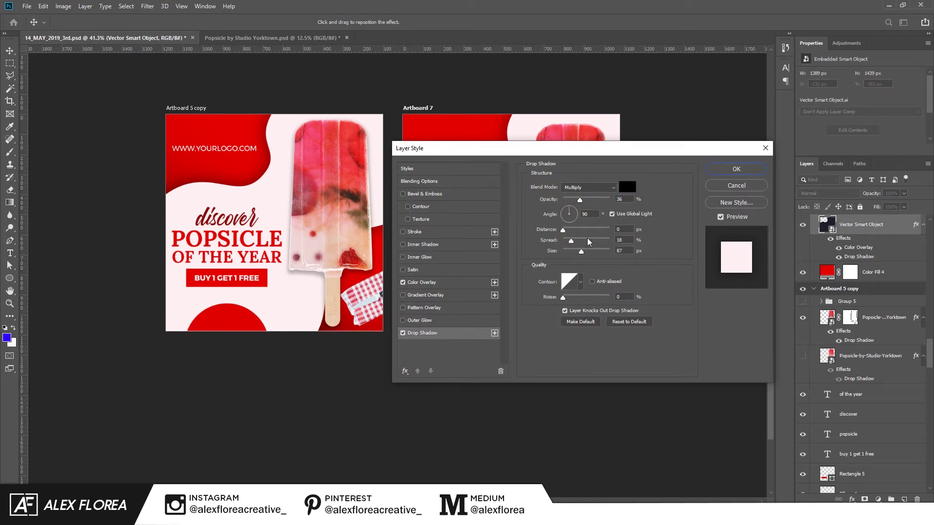
pyautogui.click(617, 229)
pyautogui.click(736, 168)
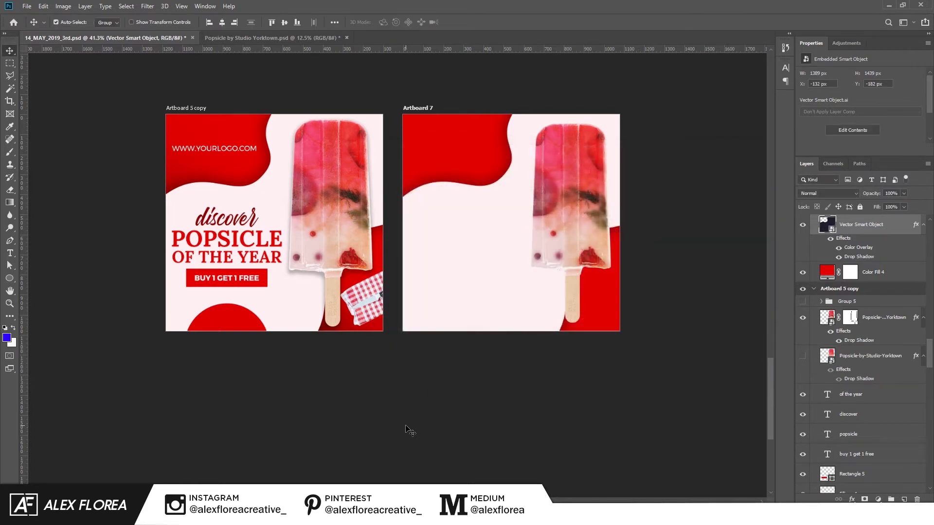
pyautogui.click(433, 158)
pyautogui.press('t')
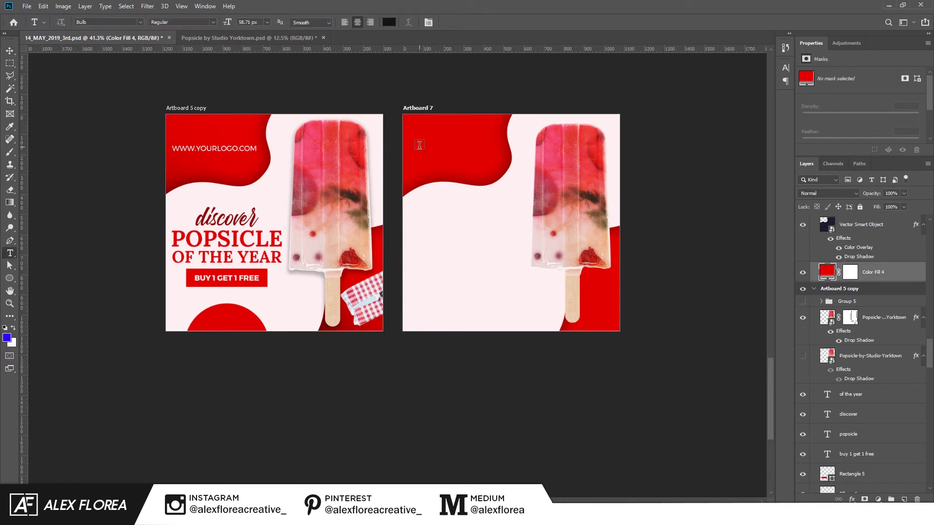
pyautogui.scroll(3, 866, 240)
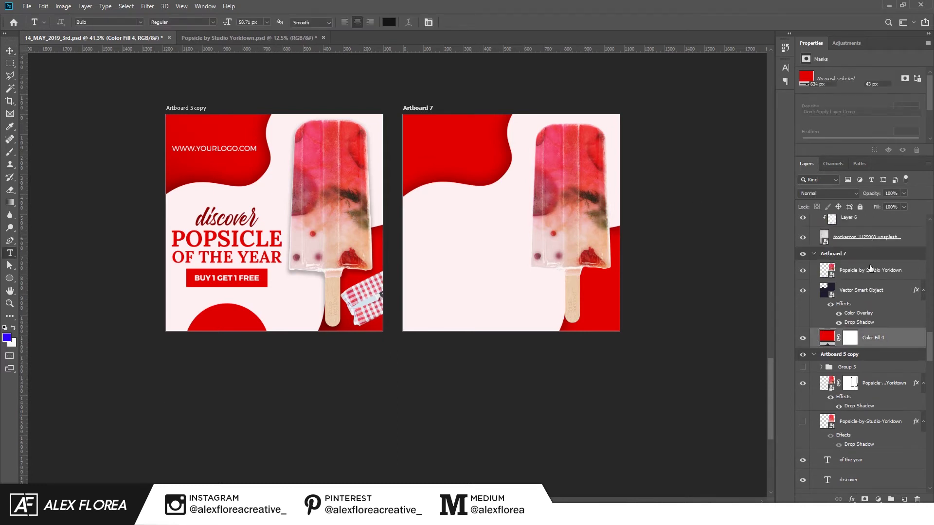
pyautogui.click(871, 270)
pyautogui.click(415, 137)
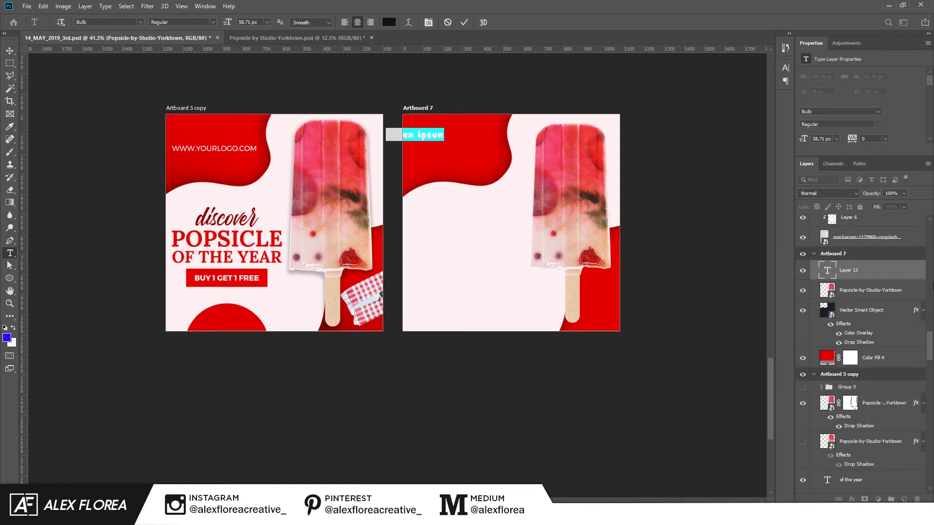
pyautogui.write('www.')
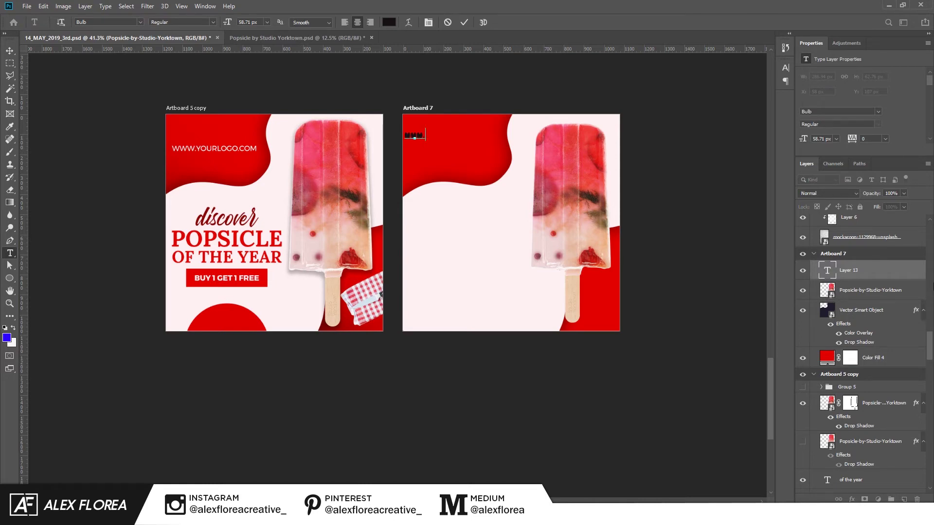
pyautogui.write('yo')
pyautogui.write('url')
pyautogui.write('ogo')
pyautogui.write('.com')
pyautogui.hotkey('ctrl', 'Return')
pyautogui.press('v')
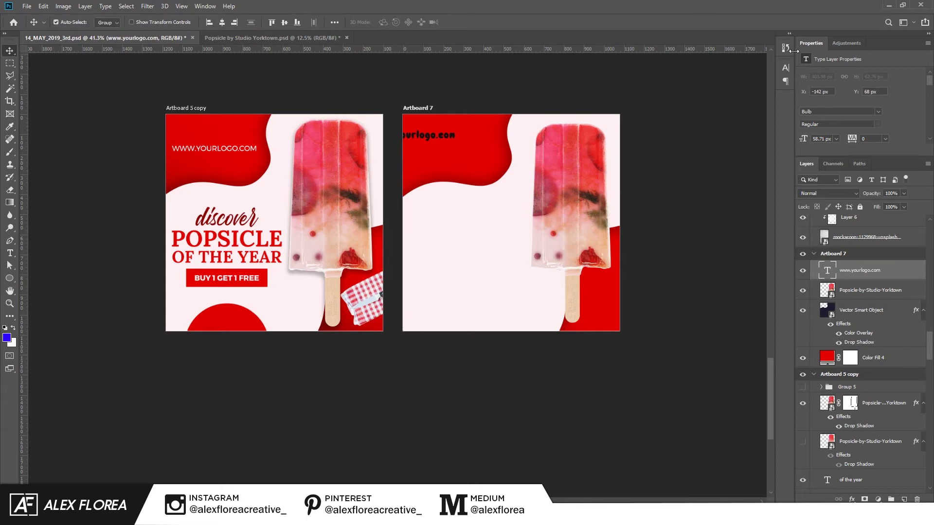
# Step: Make the logo text white #ffffff in Montserrat Regular
pyautogui.click(786, 67)
pyautogui.click(761, 124)
pyautogui.write('ffffff')
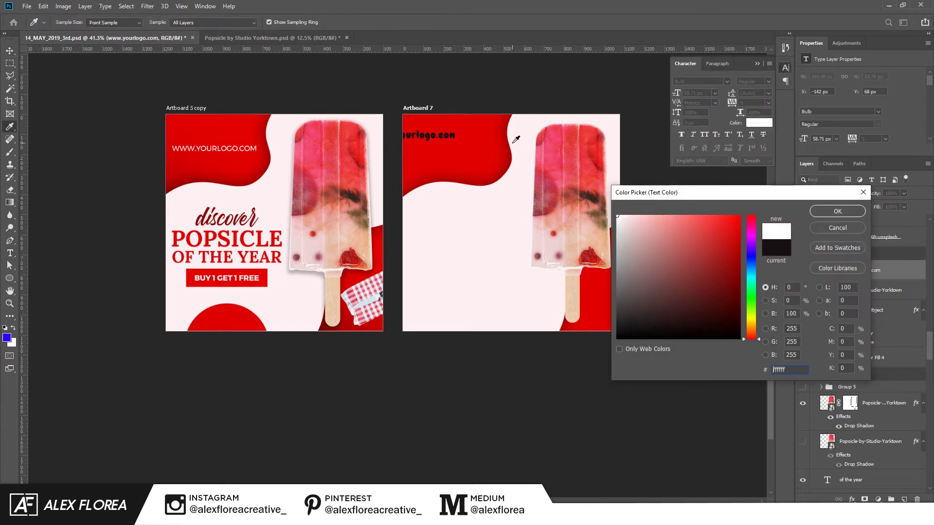
pyautogui.click(833, 211)
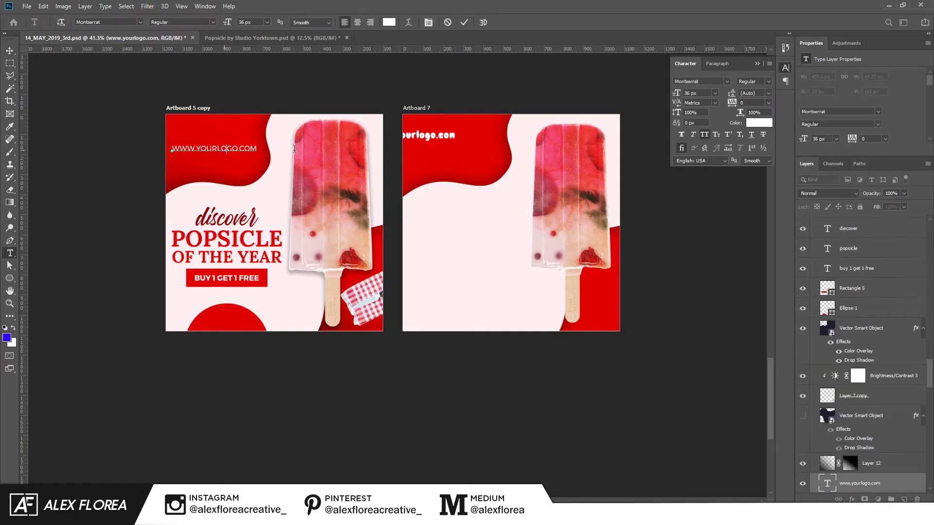
pyautogui.click(438, 135)
pyautogui.click(687, 82)
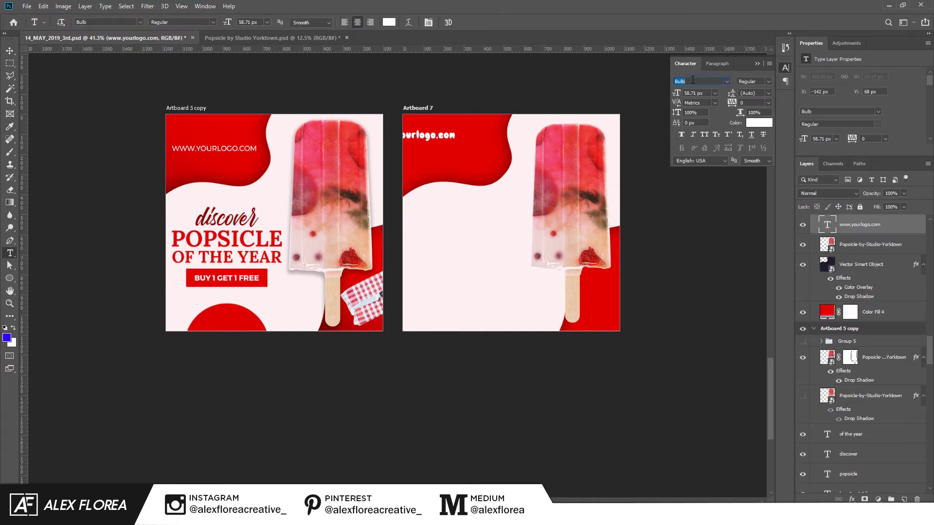
pyautogui.write('monts')
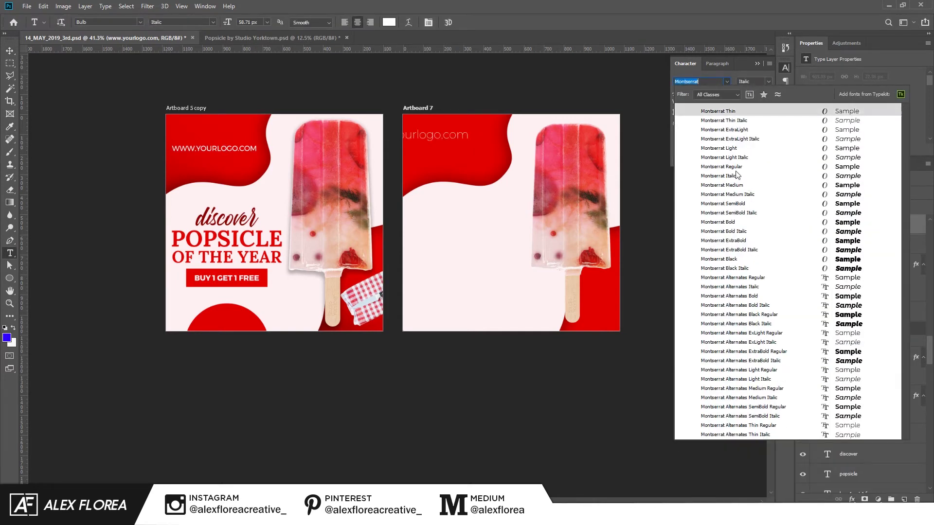
pyautogui.click(725, 166)
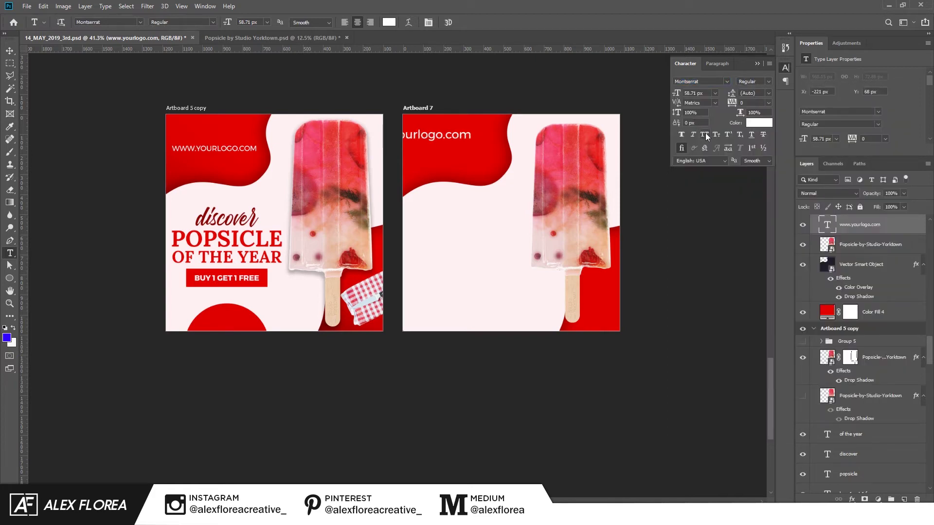
# Step: Set the logo text to All Caps at 36 px, aligned with the first ad's logo
pyautogui.click(705, 136)
pyautogui.press('v')
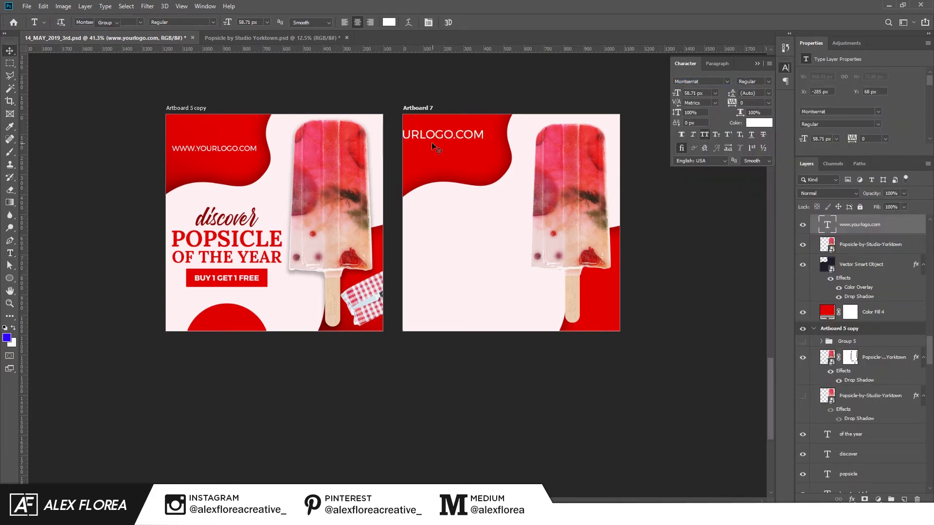
pyautogui.moveTo(436, 141); pyautogui.dragTo(460, 149)
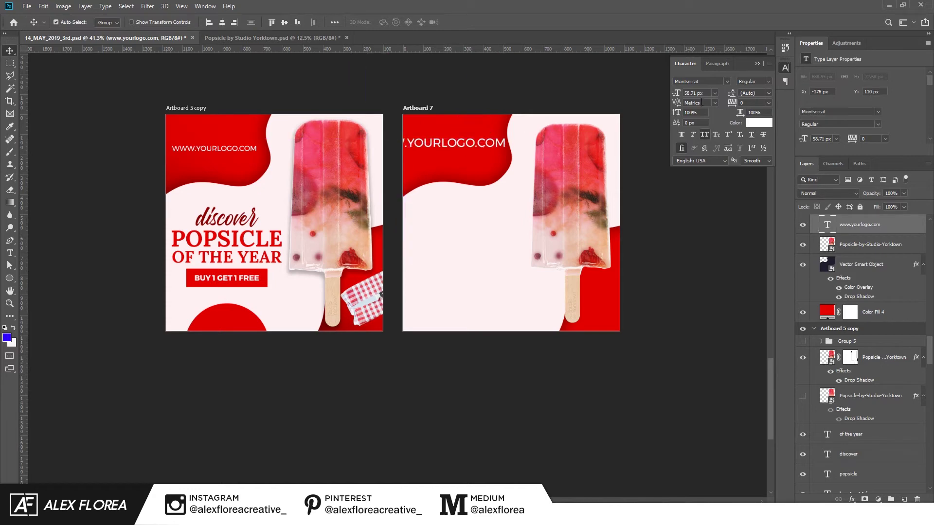
pyautogui.click(715, 93)
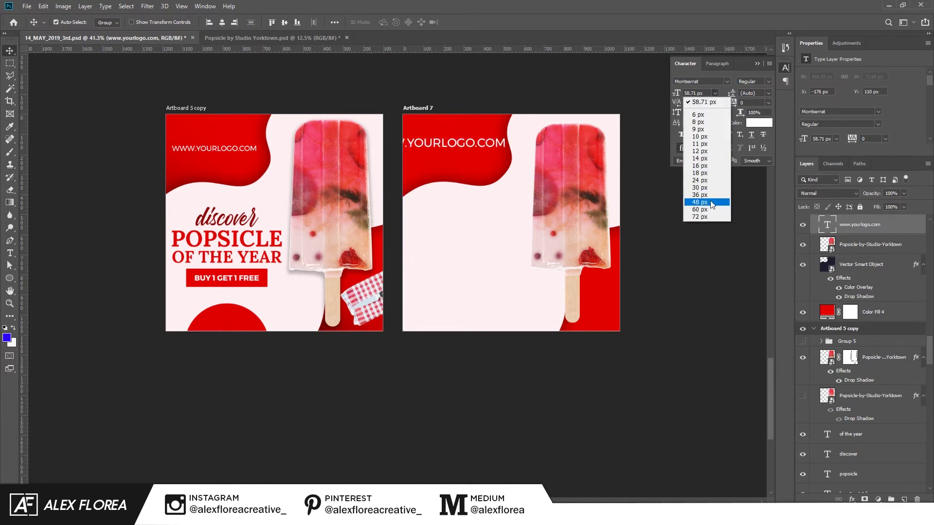
pyautogui.click(700, 194)
pyautogui.moveTo(444, 146); pyautogui.dragTo(460, 148)
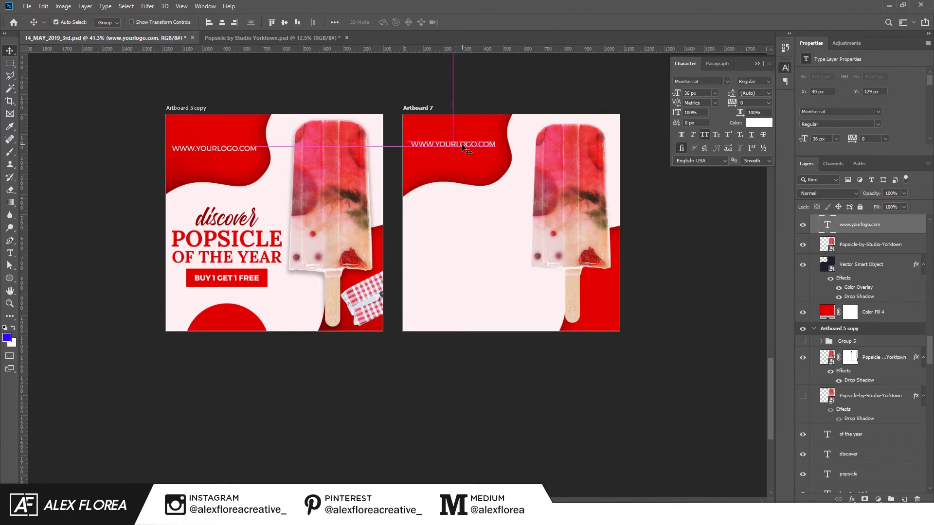
pyautogui.moveTo(458, 145); pyautogui.dragTo(458, 149)
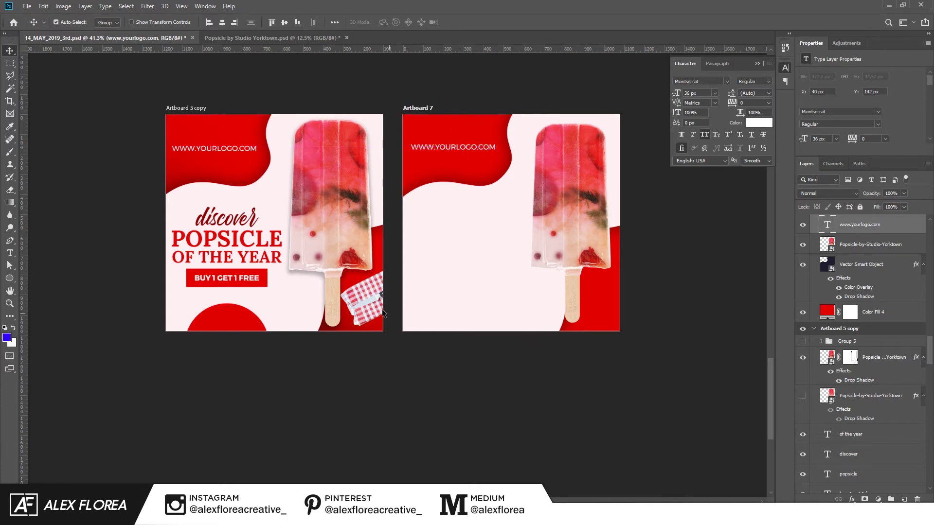
pyautogui.click(485, 447)
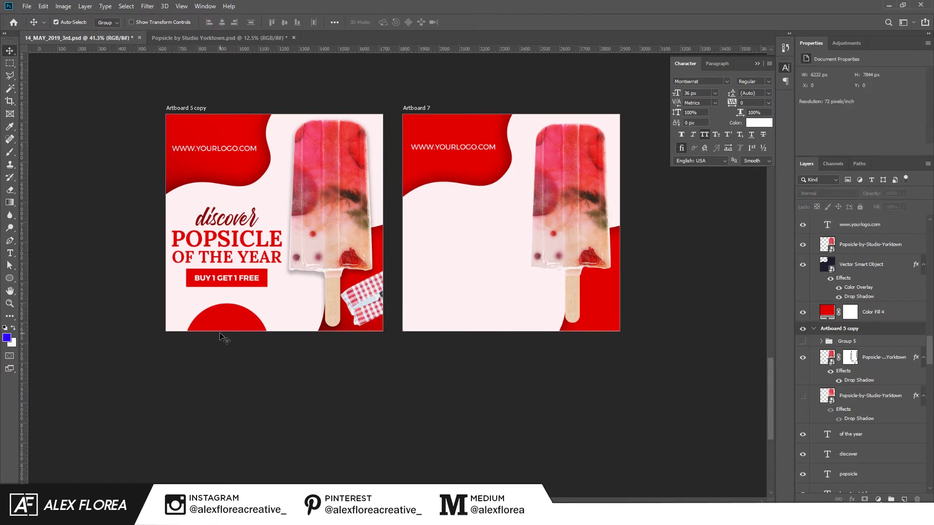
# Step: Draw a circle with the Ellipse Tool on Artboard 7's bottom edge
pyautogui.click(228, 319)
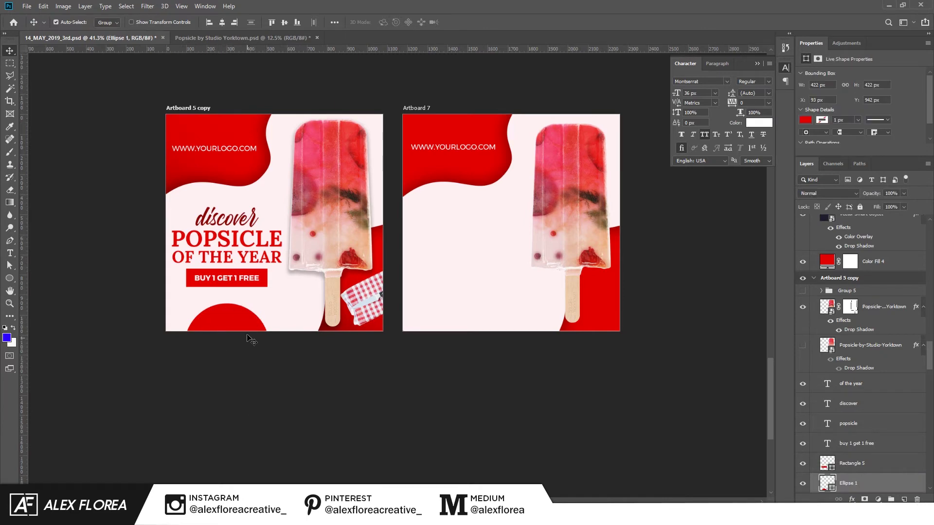
pyautogui.scroll(-1, 321, 355)
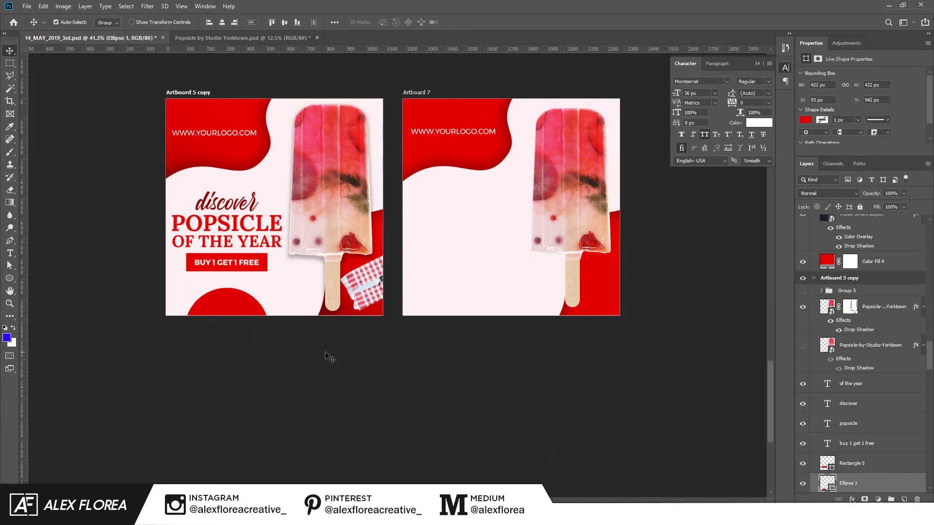
pyautogui.click(554, 370)
pyautogui.scroll(2, 876, 254)
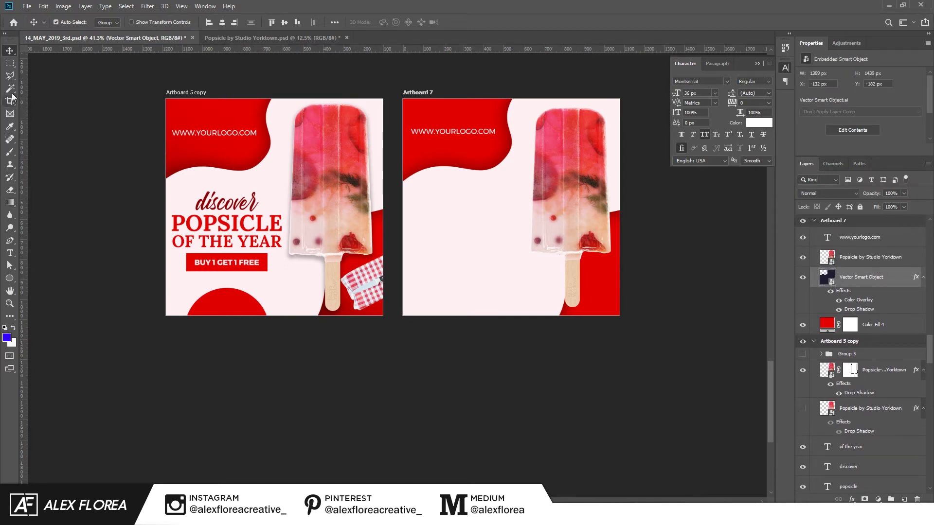
pyautogui.click(9, 278)
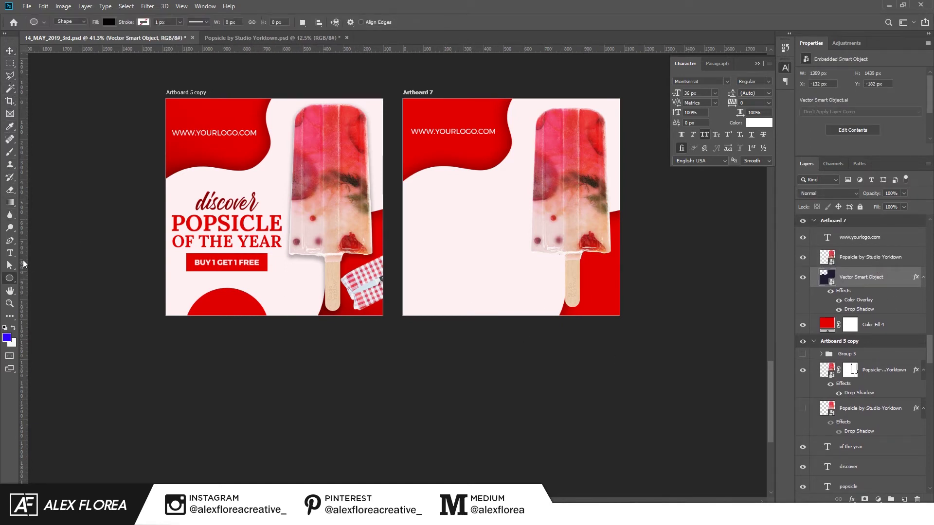
pyautogui.rightClick(10, 279)
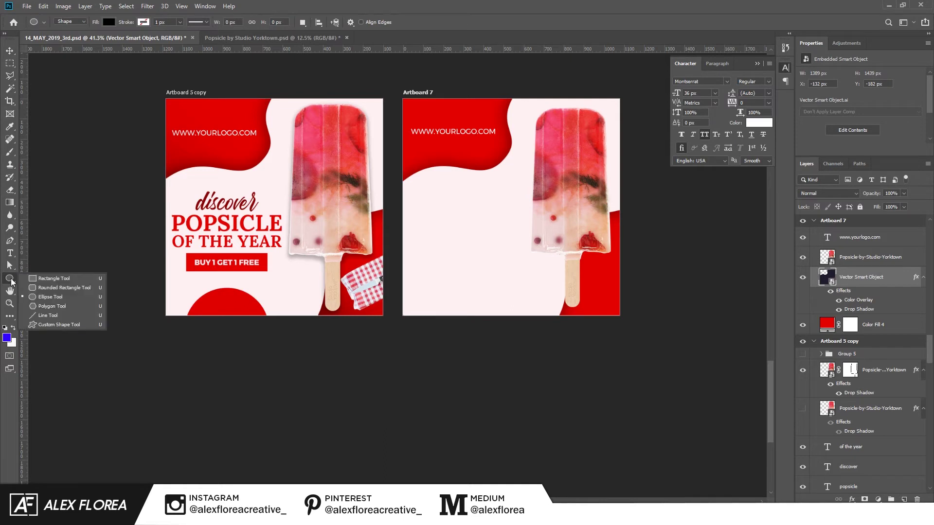
pyautogui.click(44, 299)
pyautogui.moveTo(445, 303); pyautogui.dragTo(479, 345)
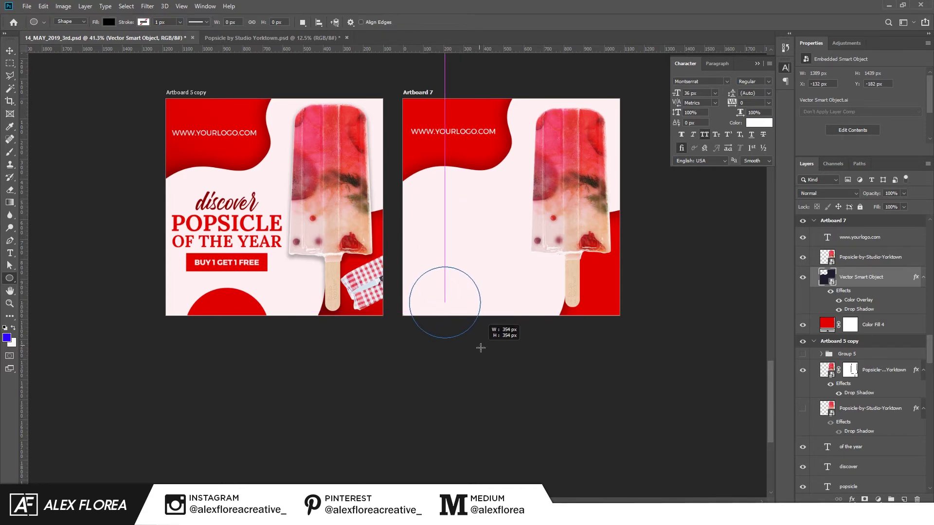
pyautogui.moveTo(479, 346); pyautogui.dragTo(487, 354)
pyautogui.press('v')
pyautogui.moveTo(445, 295); pyautogui.dragTo(464, 313)
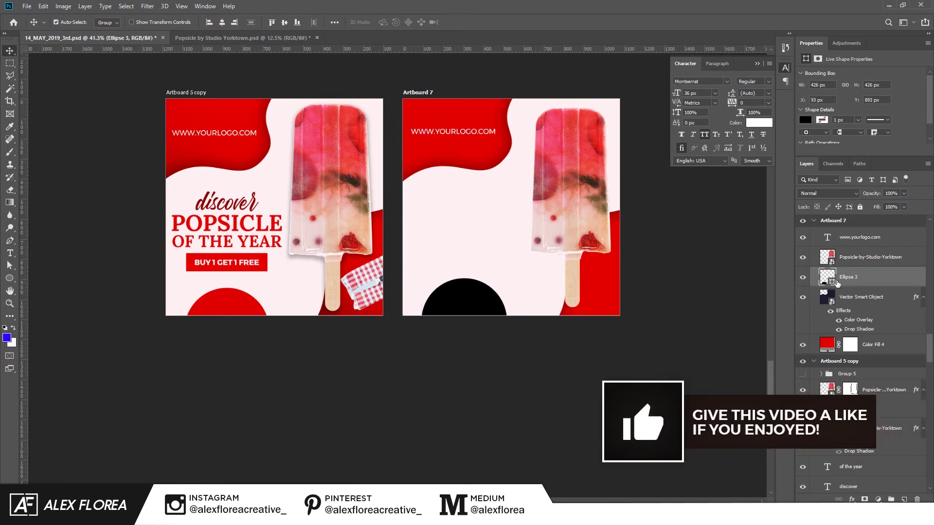
# Step: Fill the circle with the ad's red #e20000 and nudge it into place
pyautogui.doubleClick(833, 283)
pyautogui.click(421, 141)
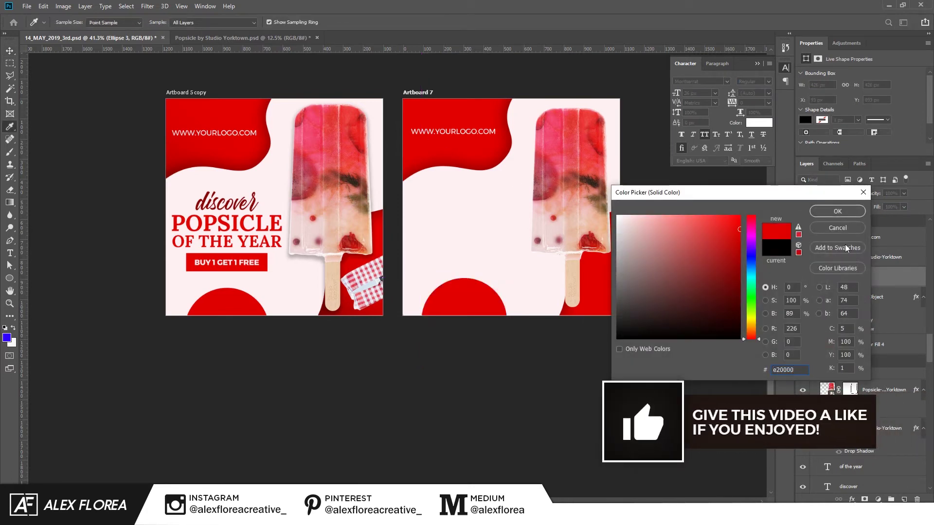
pyautogui.moveTo(489, 291); pyautogui.dragTo(494, 296)
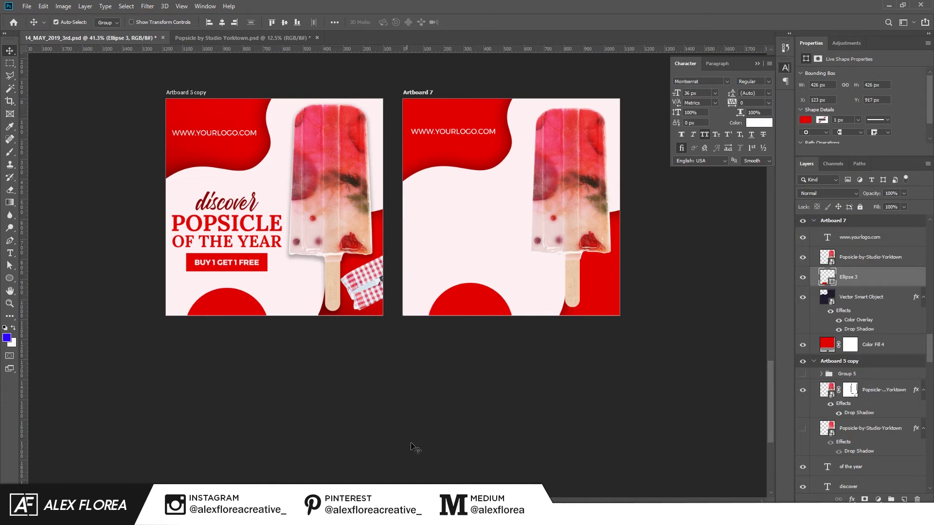
pyautogui.click(531, 382)
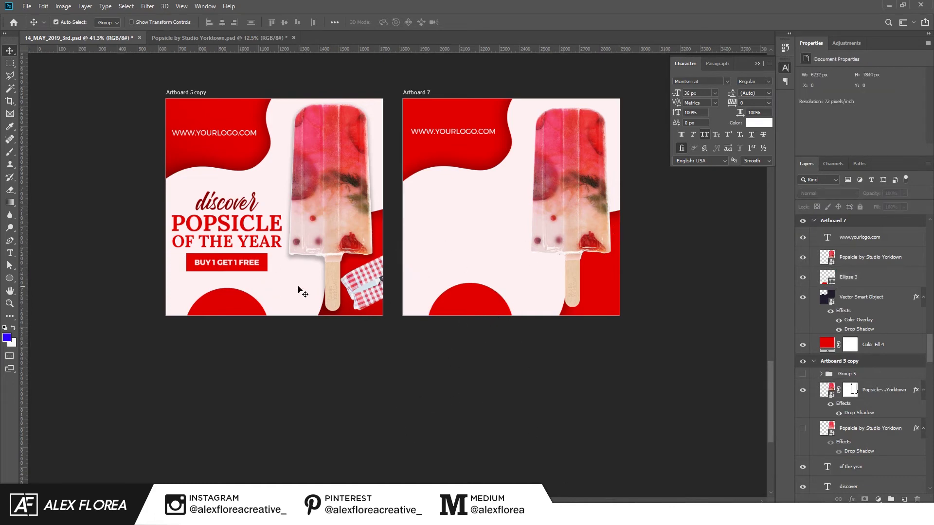
# Step: Type the word 'discover' as a new text layer on Artboard 7
pyautogui.press('t')
pyautogui.click(430, 218)
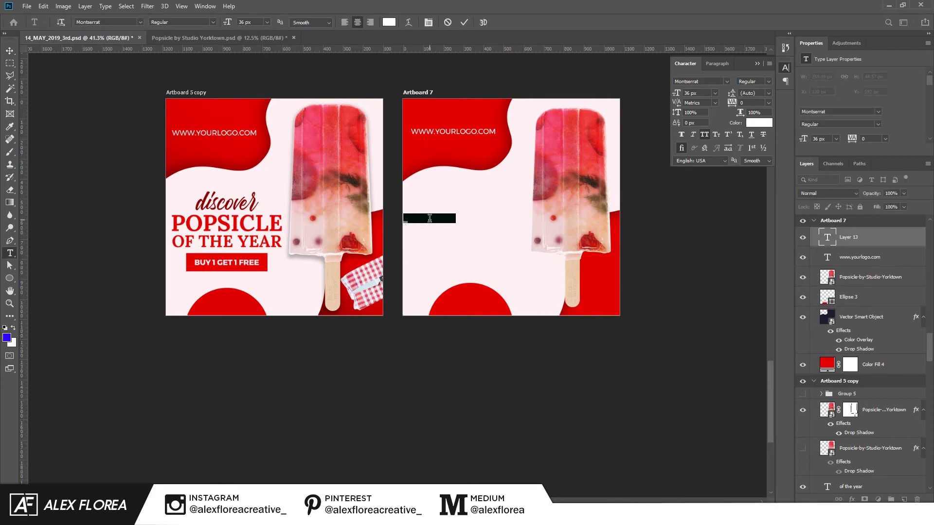
pyautogui.press('BackSpace')
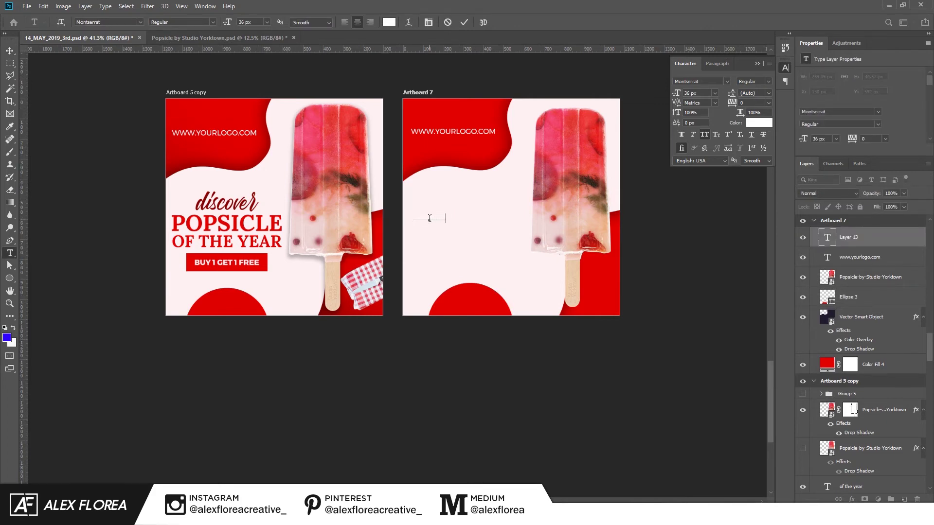
pyautogui.write('discover')
pyautogui.hotkey('ctrl', 'Return')
# Step: Colour the discover text a dark red, starting from the artboard's sampled red
pyautogui.press('v')
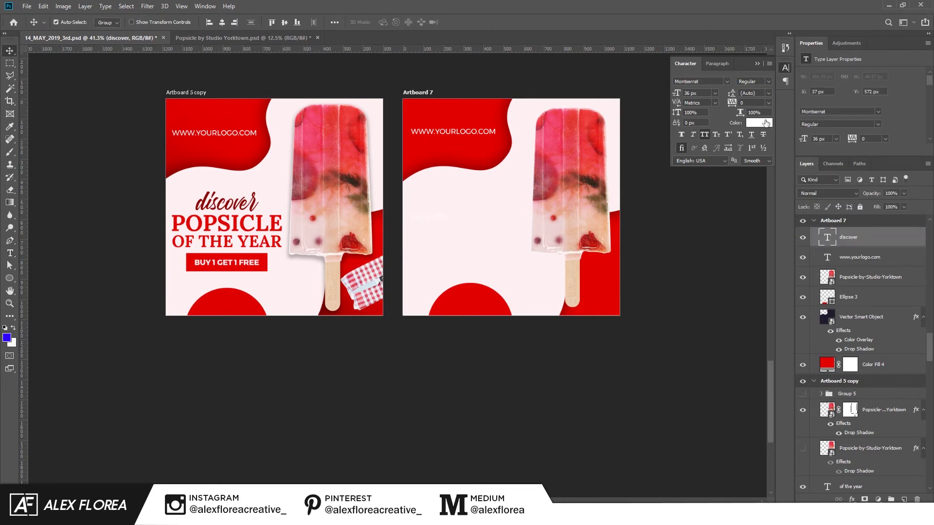
pyautogui.click(766, 124)
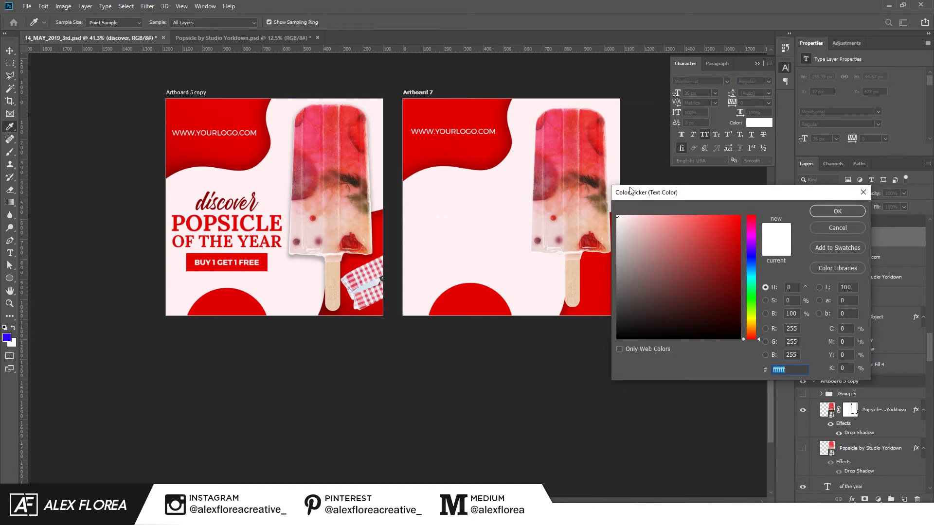
pyautogui.click(451, 144)
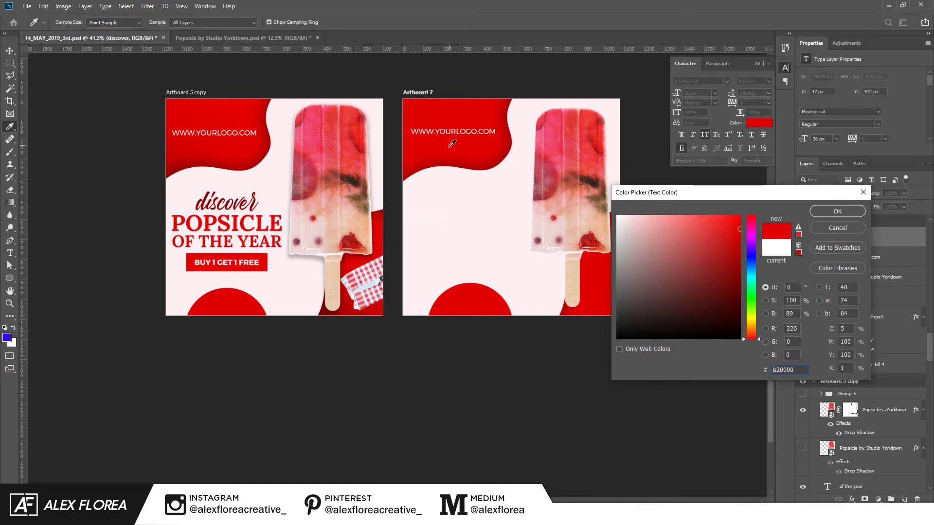
pyautogui.click(852, 213)
pyautogui.click(769, 126)
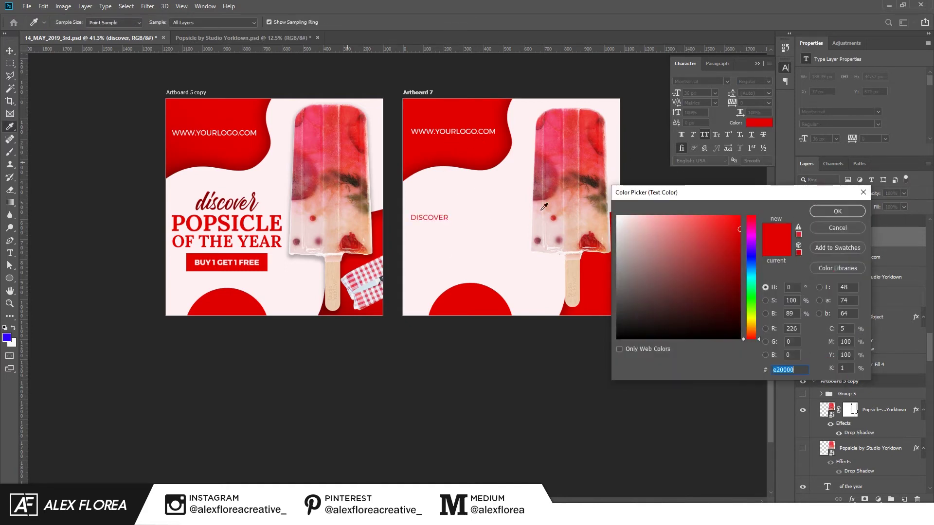
pyautogui.click(740, 265)
pyautogui.click(820, 212)
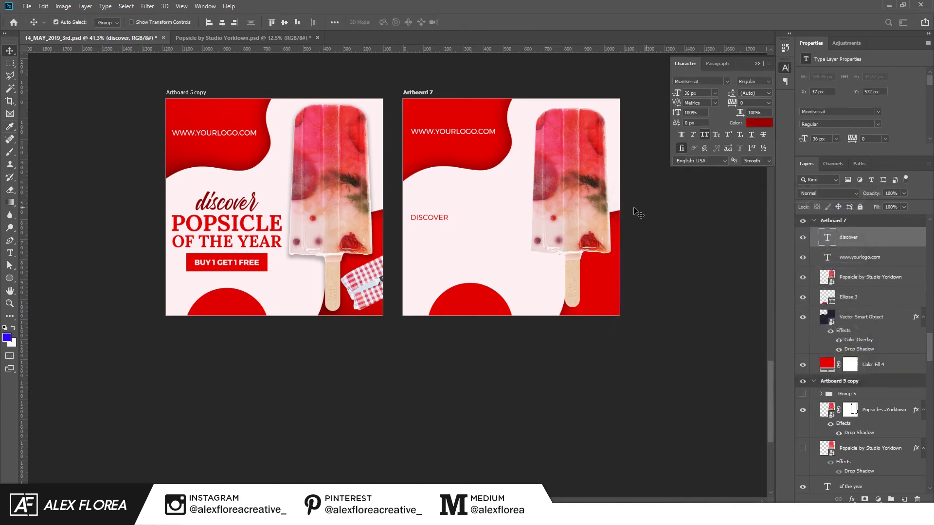
# Step: Set discover in the Carrington font in lowercase, matching the first ad's discover
pyautogui.click(725, 80)
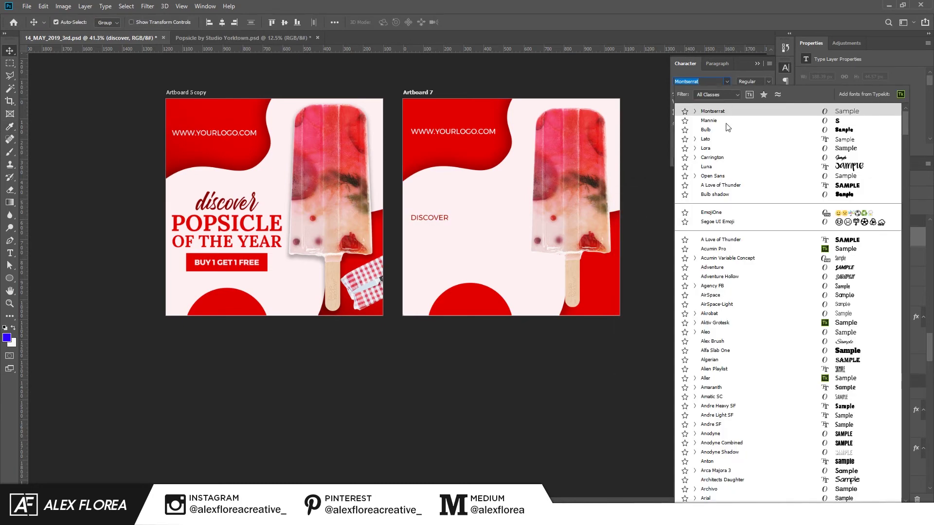
pyautogui.click(711, 148)
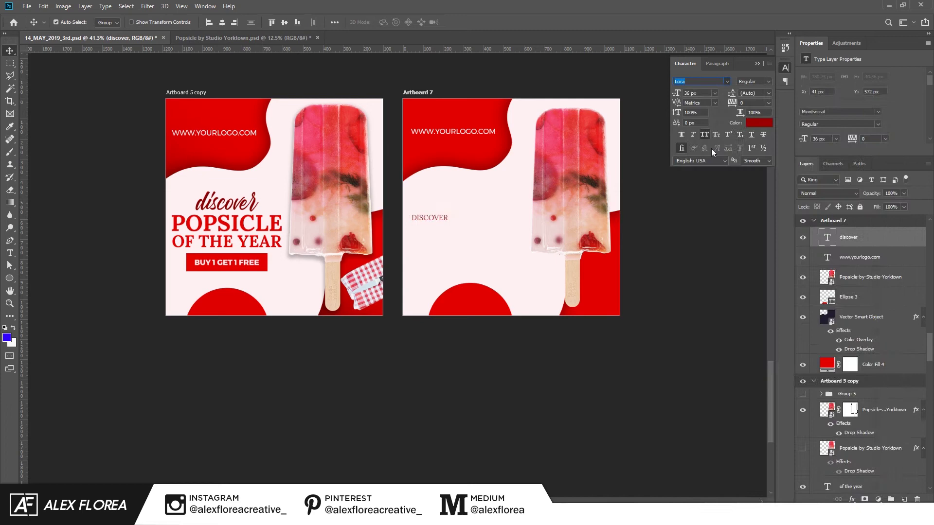
pyautogui.doubleClick(216, 207)
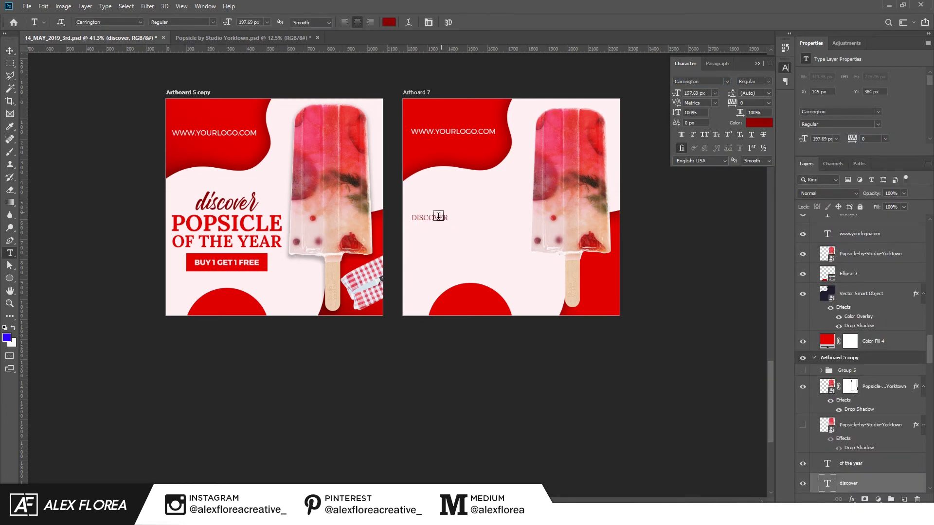
pyautogui.click(455, 225)
pyautogui.press('Escape')
pyautogui.write('v')
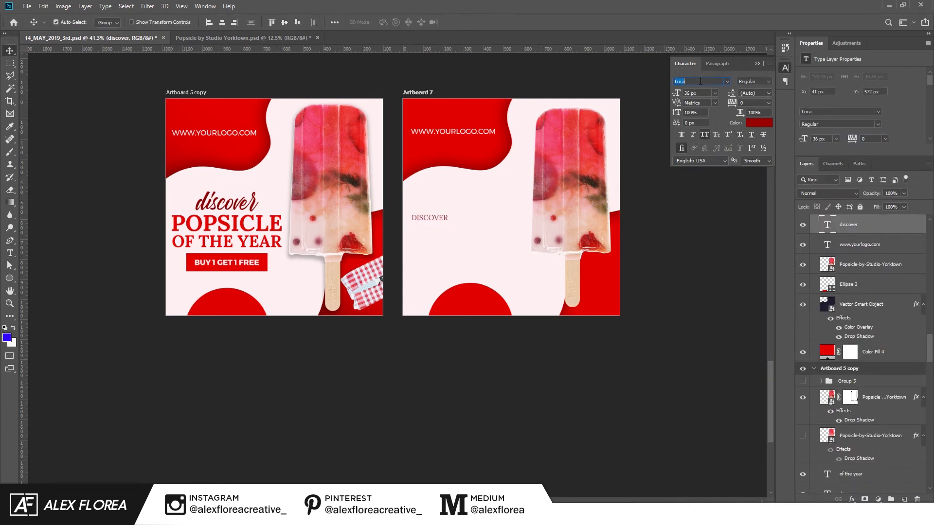
pyautogui.write('carrington')
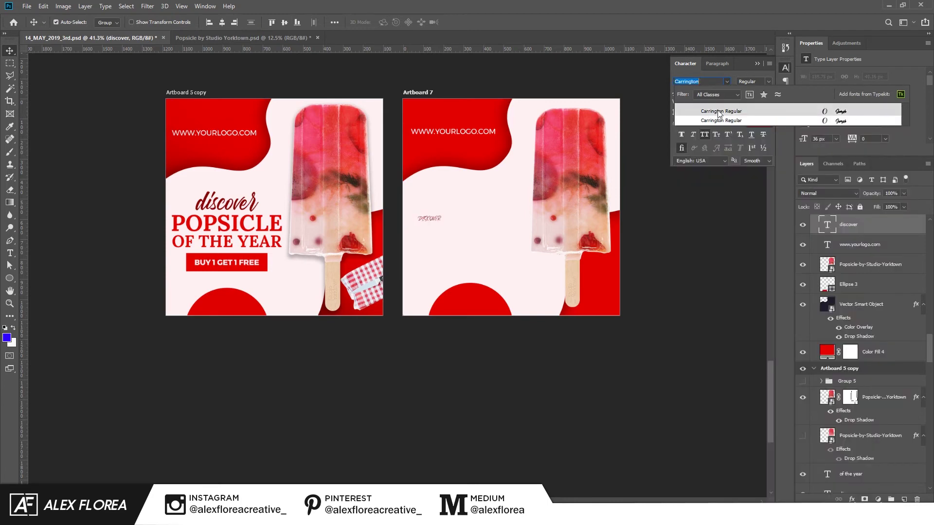
pyautogui.click(720, 112)
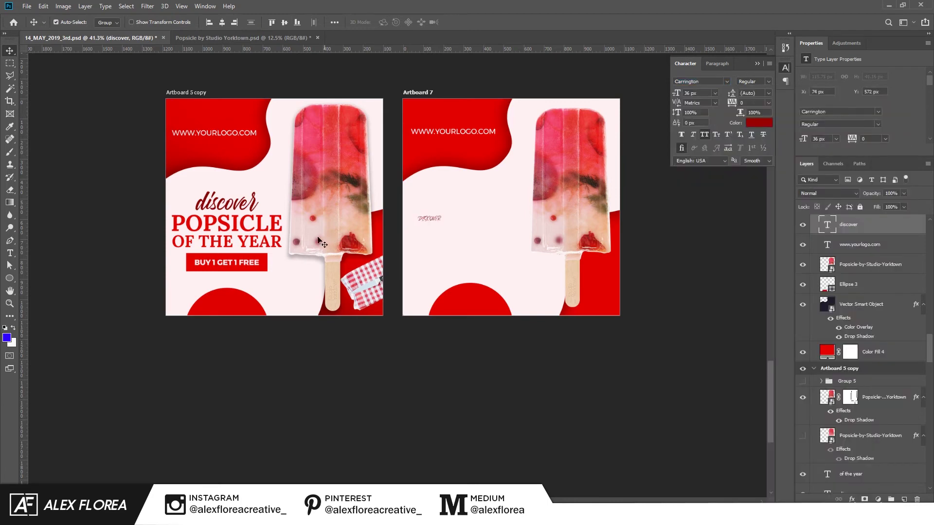
pyautogui.click(705, 135)
pyautogui.scroll(2, 434, 214)
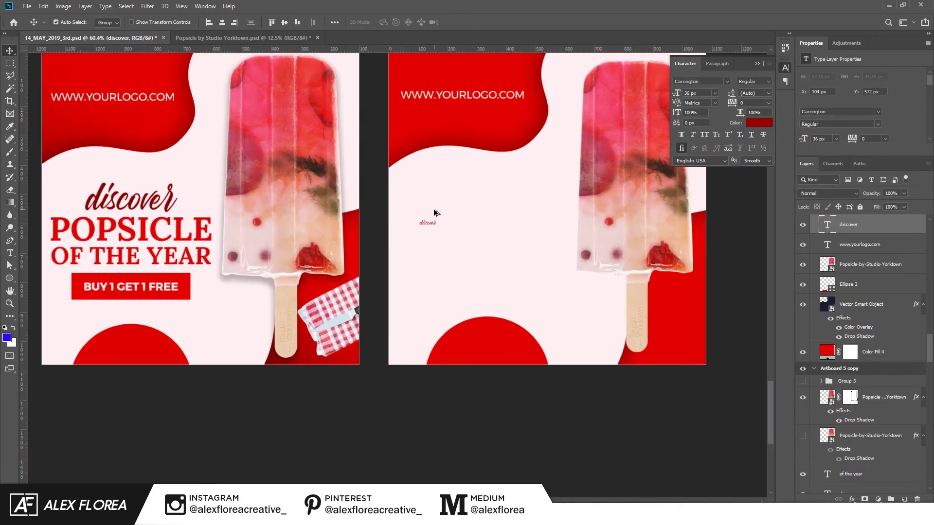
# Step: Enlarge the discover text and nudge it slightly to the right
pyautogui.hotkey('ctrl', 't')
pyautogui.moveTo(438, 220); pyautogui.dragTo(498, 191)
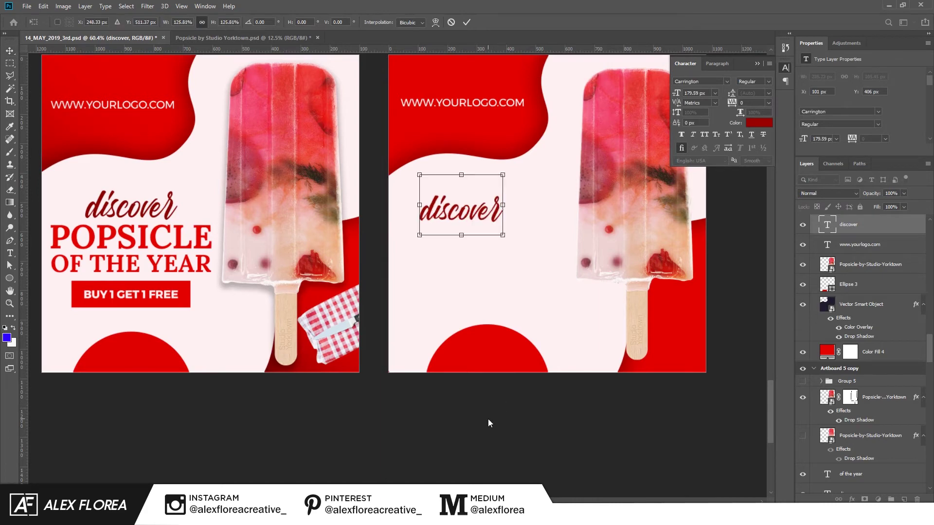
pyautogui.press('Return')
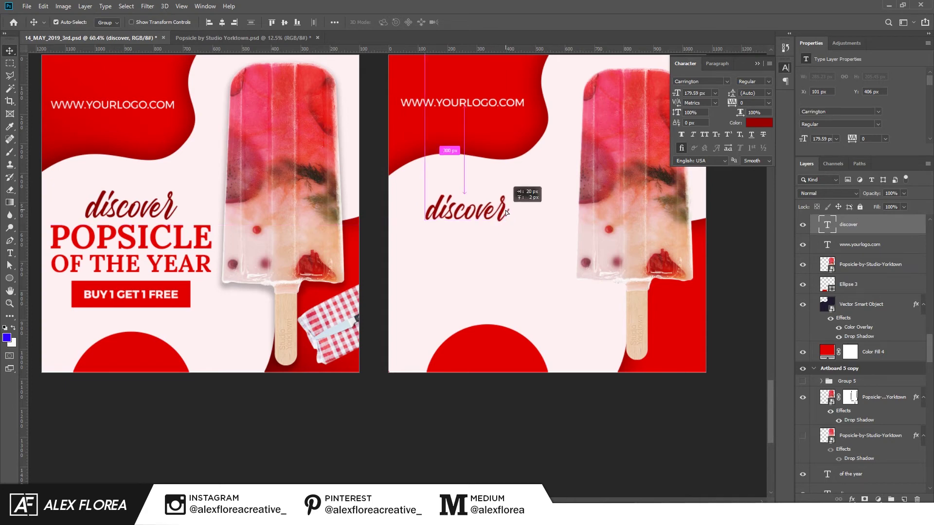
pyautogui.moveTo(503, 216); pyautogui.dragTo(514, 215)
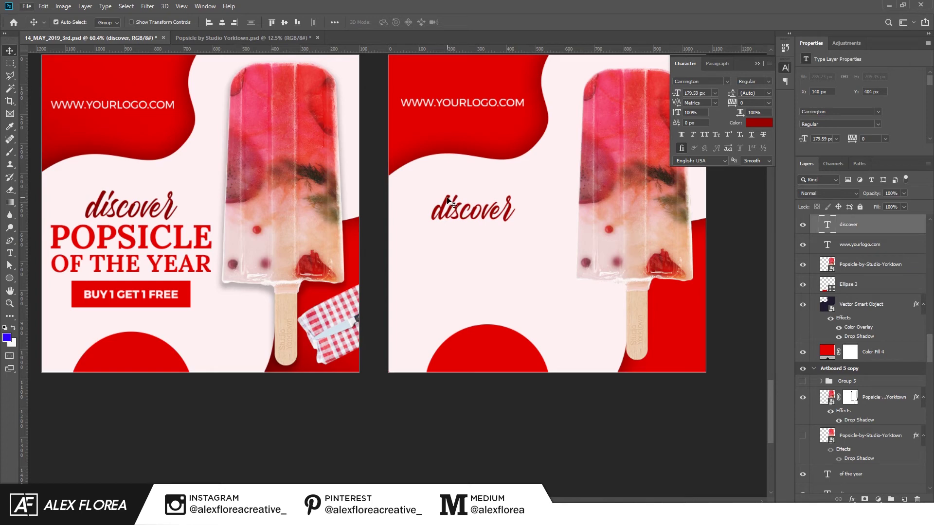
# Step: Duplicate discover below itself and retype the copy as 'popsicle'
pyautogui.moveTo(448, 200); pyautogui.dragTo(448, 241)
pyautogui.doubleClick(827, 225)
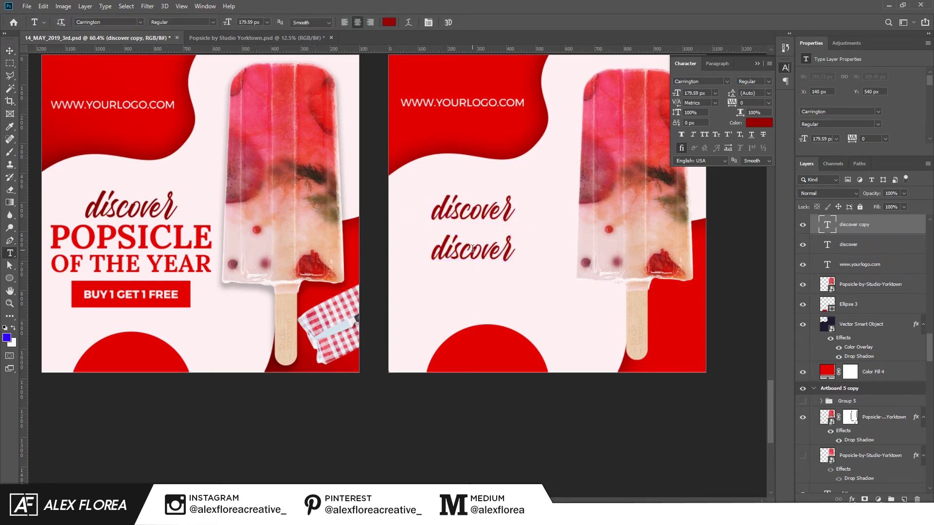
pyautogui.write('pos')
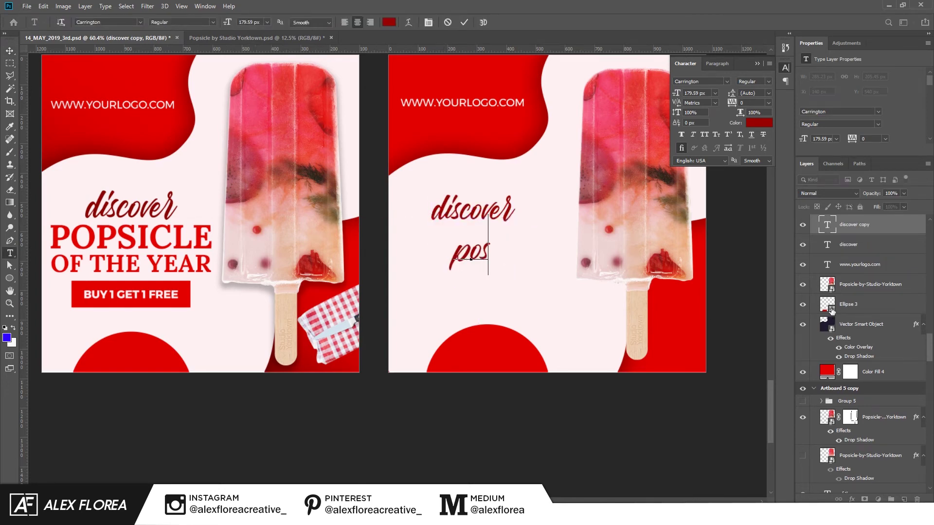
pyautogui.write('icle')
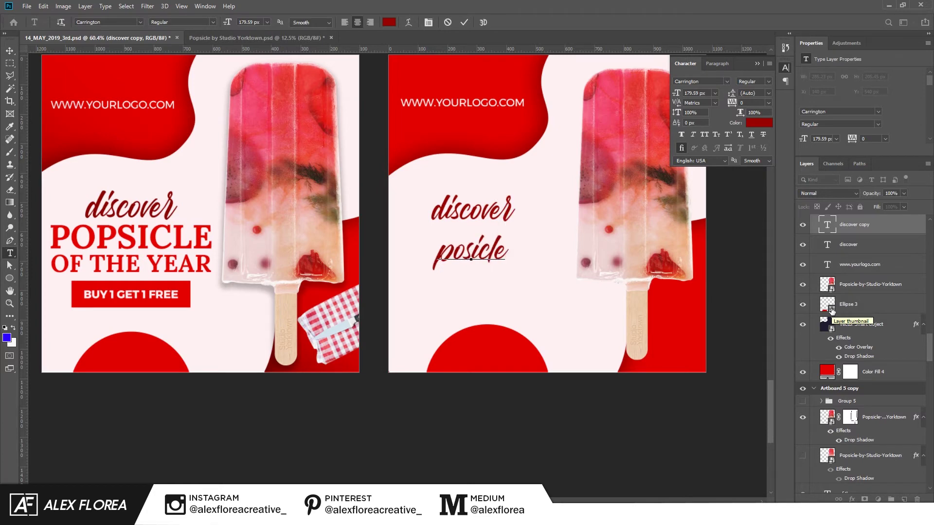
pyautogui.hotkey('ctrl', 'Return')
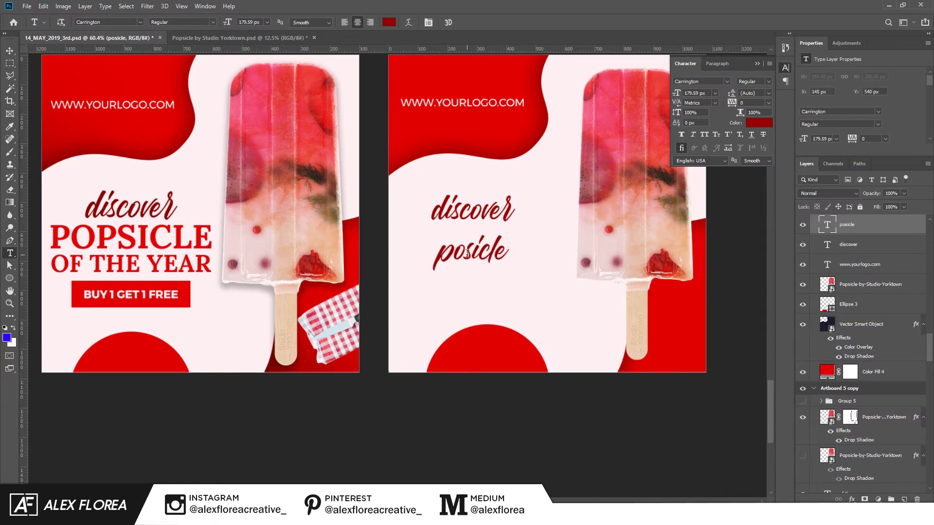
pyautogui.click(467, 253)
pyautogui.write('p')
pyautogui.hotkey('ctrl', 'Return')
pyautogui.press('v')
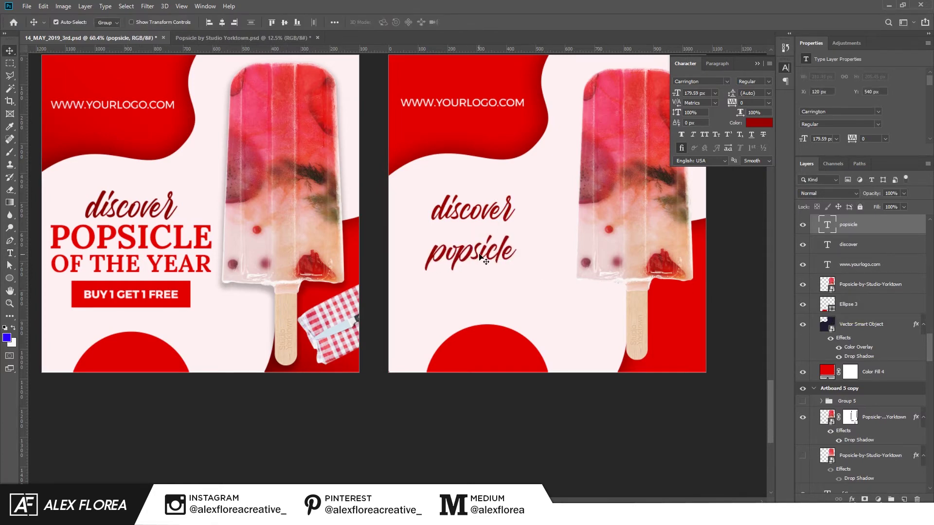
pyautogui.moveTo(482, 258); pyautogui.dragTo(481, 244)
# Step: Set POPSICLE in Lato All Caps, scale it down, and place it just below discover
pyautogui.click(706, 82)
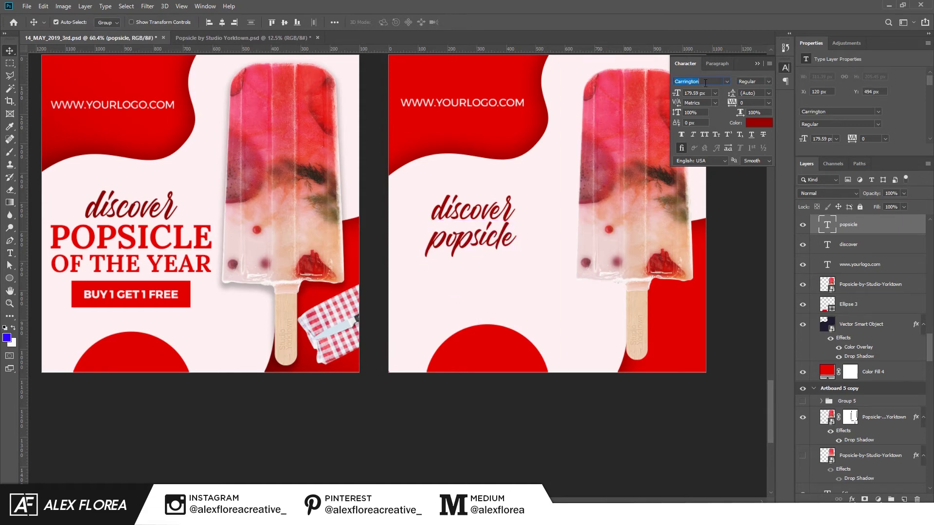
pyautogui.write('lato')
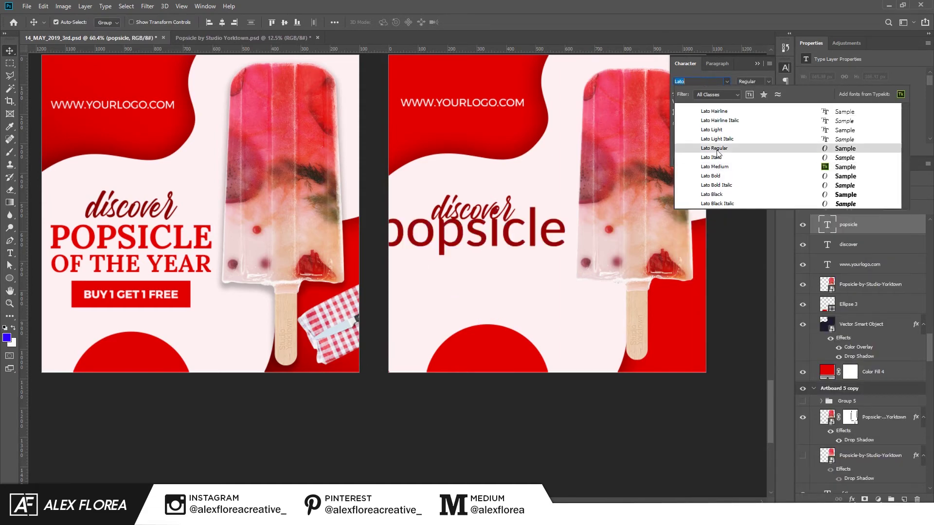
pyautogui.click(708, 148)
pyautogui.click(705, 135)
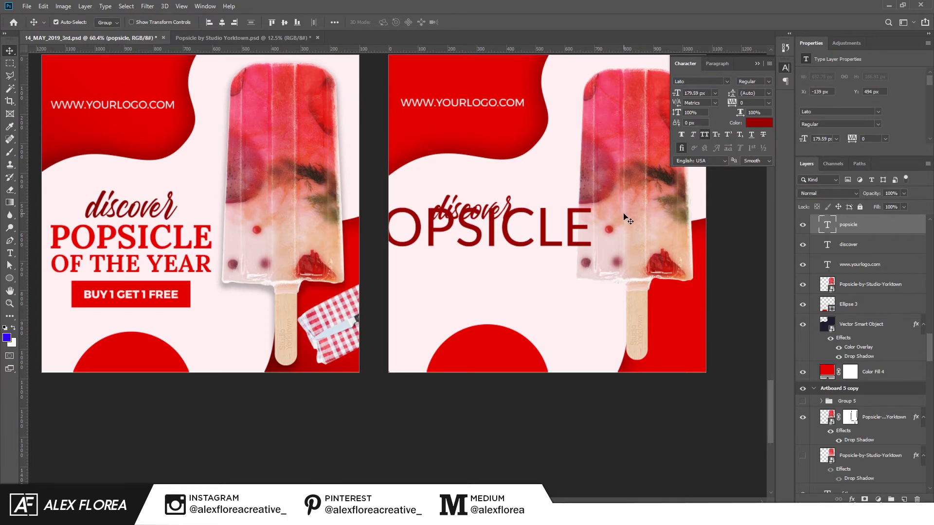
pyautogui.hotkey('ctrl', 't')
pyautogui.moveTo(593, 199); pyautogui.dragTo(554, 220)
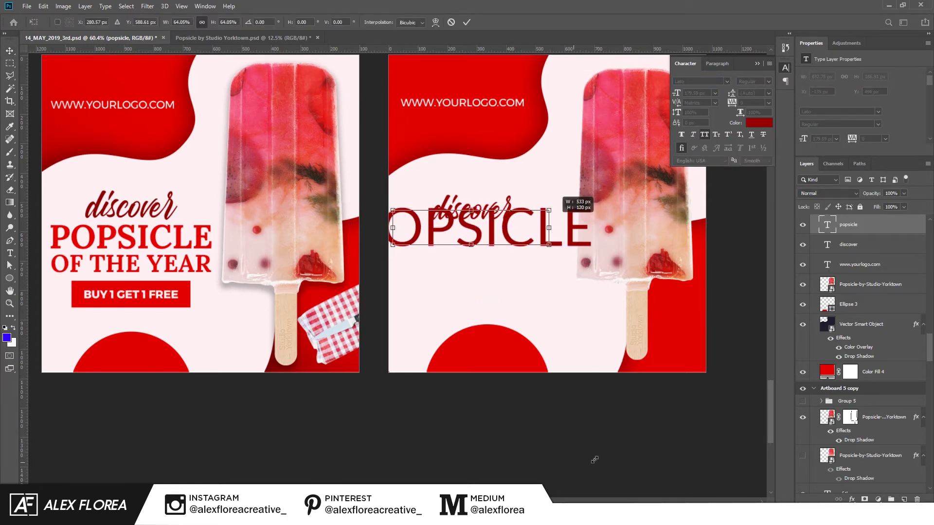
pyautogui.moveTo(550, 209); pyautogui.dragTo(543, 211)
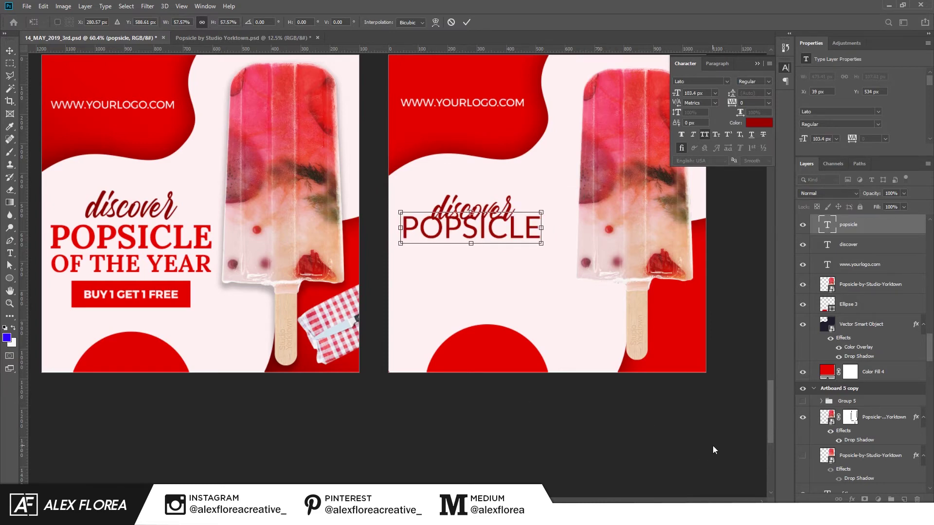
pyautogui.press('Return')
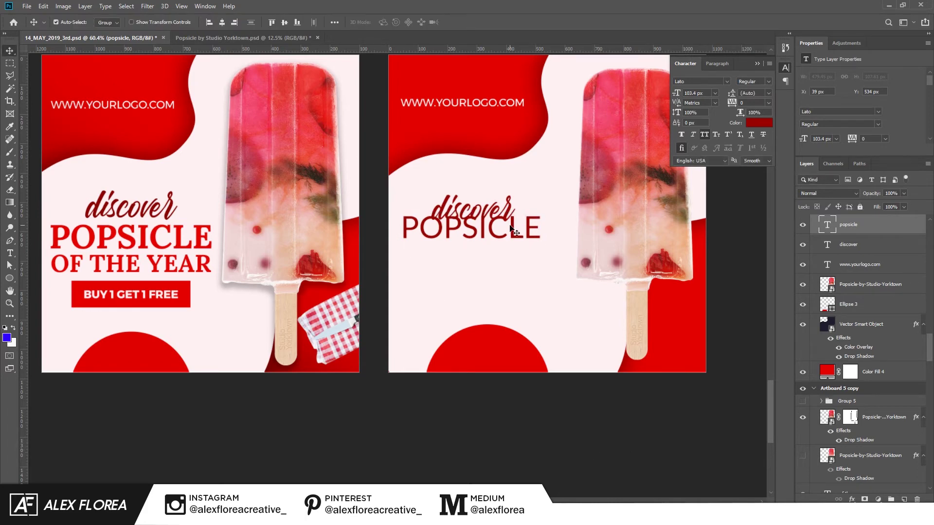
pyautogui.moveTo(515, 231); pyautogui.dragTo(516, 240)
# Step: Recolour POPSICLE with the first ad's bright red and set it in Lora Bold
pyautogui.click(759, 123)
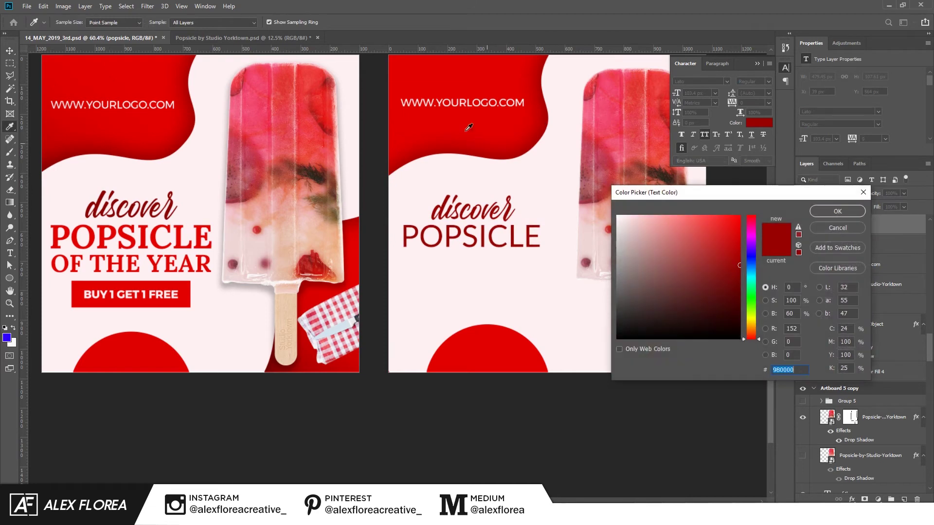
pyautogui.click(468, 127)
pyautogui.click(838, 211)
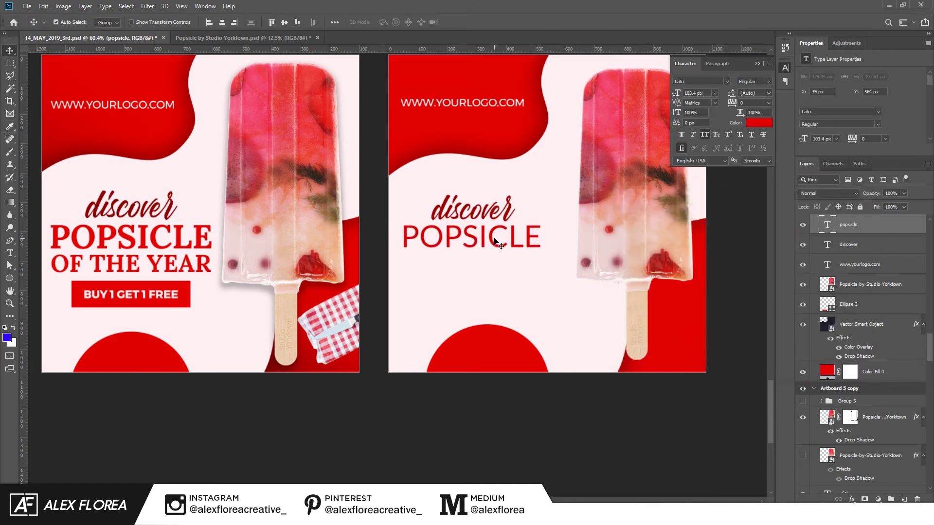
pyautogui.click(726, 82)
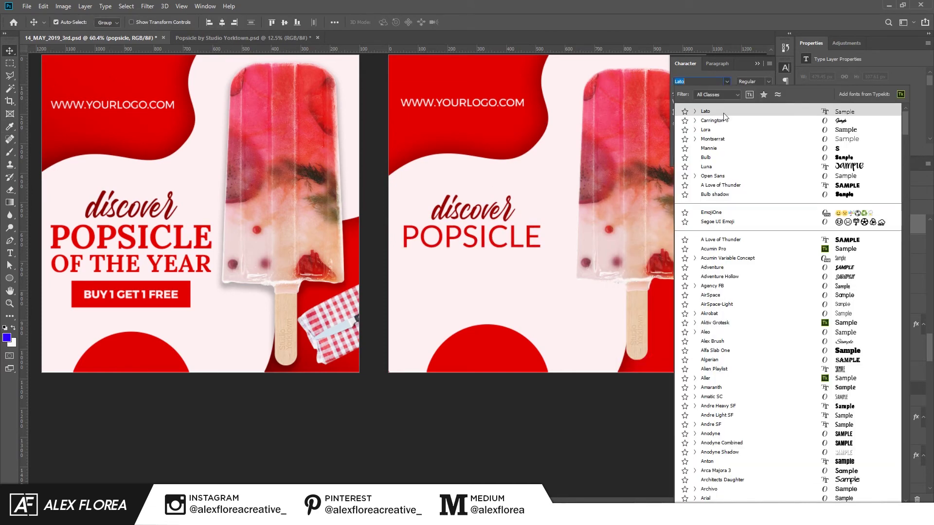
pyautogui.click(696, 130)
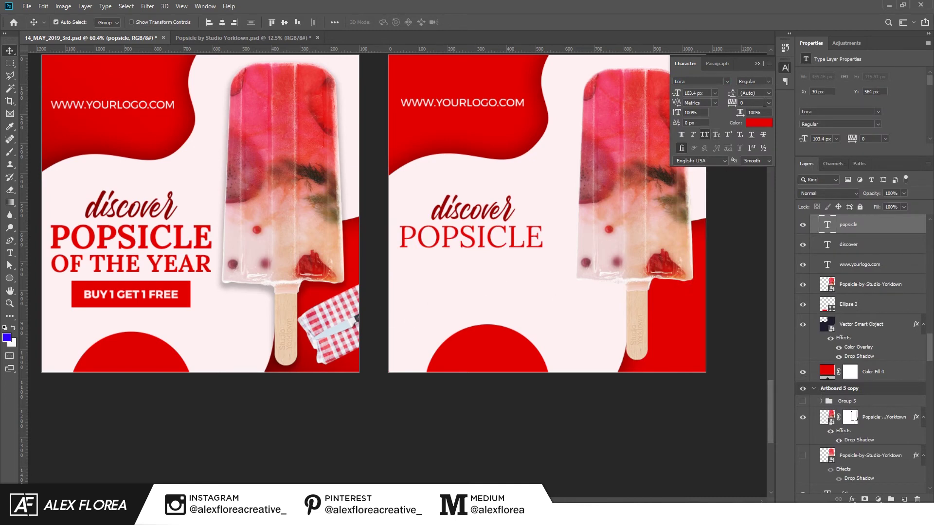
pyautogui.click(769, 82)
pyautogui.click(759, 111)
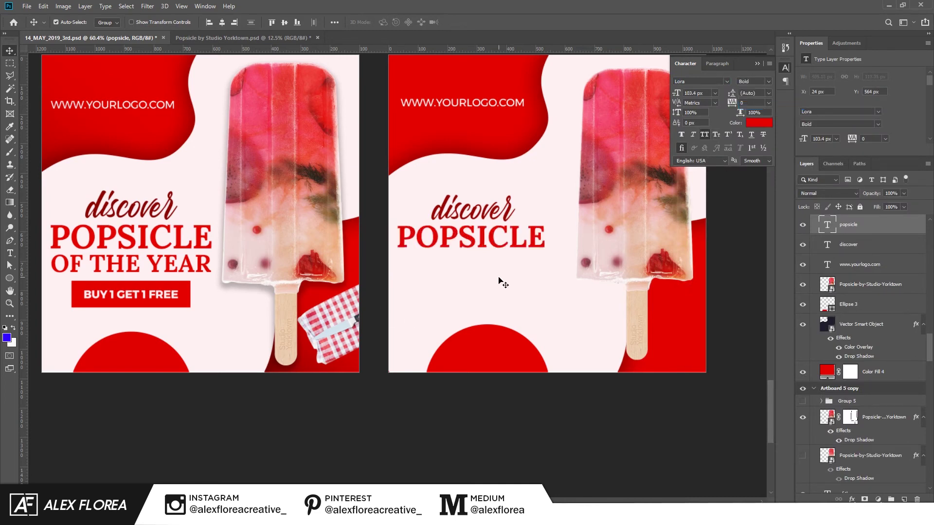
# Step: Shift discover and POPSICLE together slightly to the right
pyautogui.keyDown('shift'); pyautogui.click(465, 205); pyautogui.keyUp('shift')
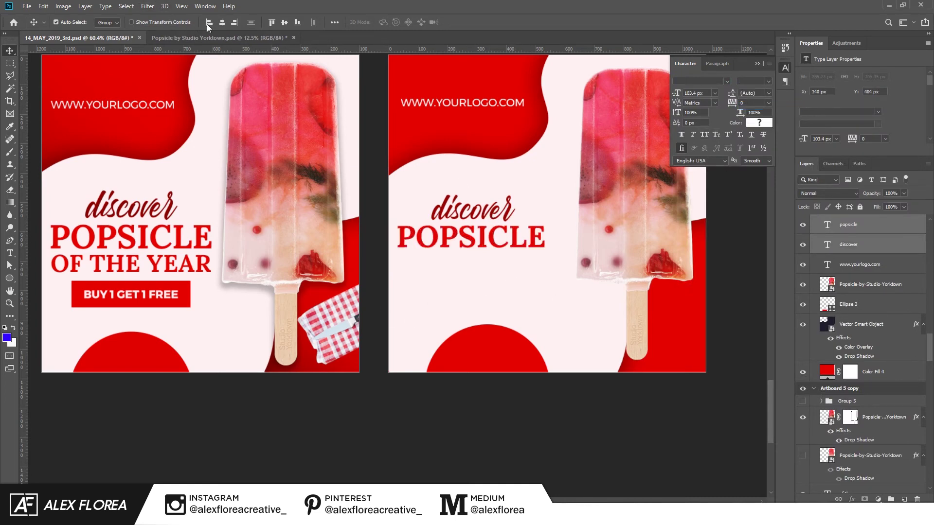
pyautogui.moveTo(516, 244); pyautogui.dragTo(523, 280)
pyautogui.click(523, 249)
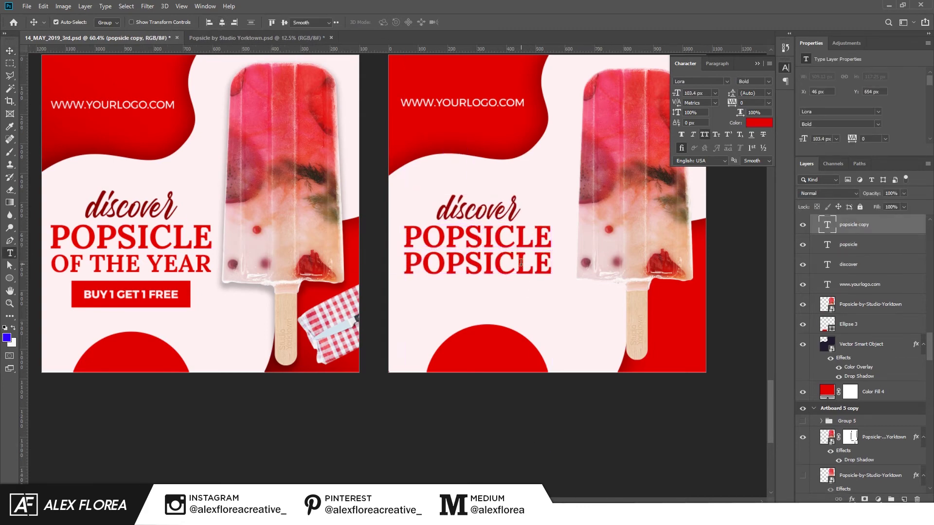
# Step: Duplicate the POPSICLE line and retype the copy as 'OF THE YEAR'
pyautogui.doubleClick(477, 266)
pyautogui.write('OF ')
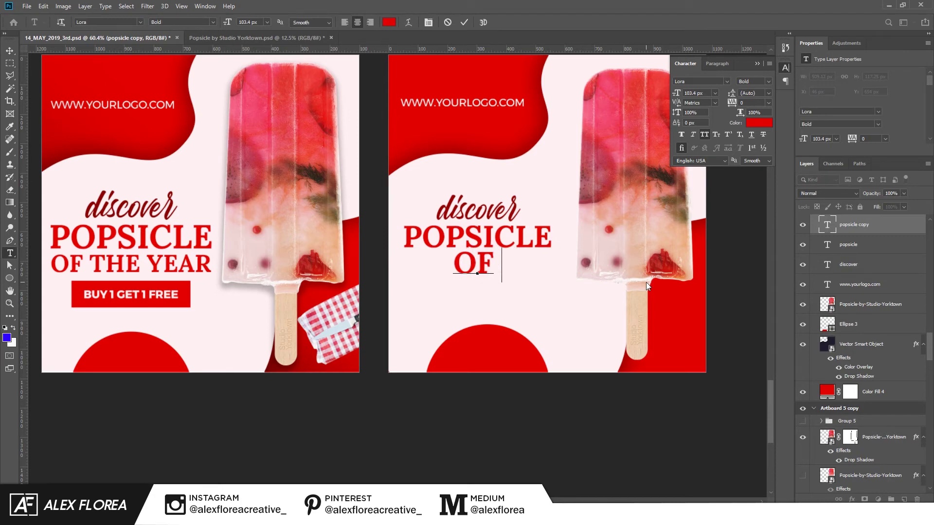
pyautogui.write('THE ')
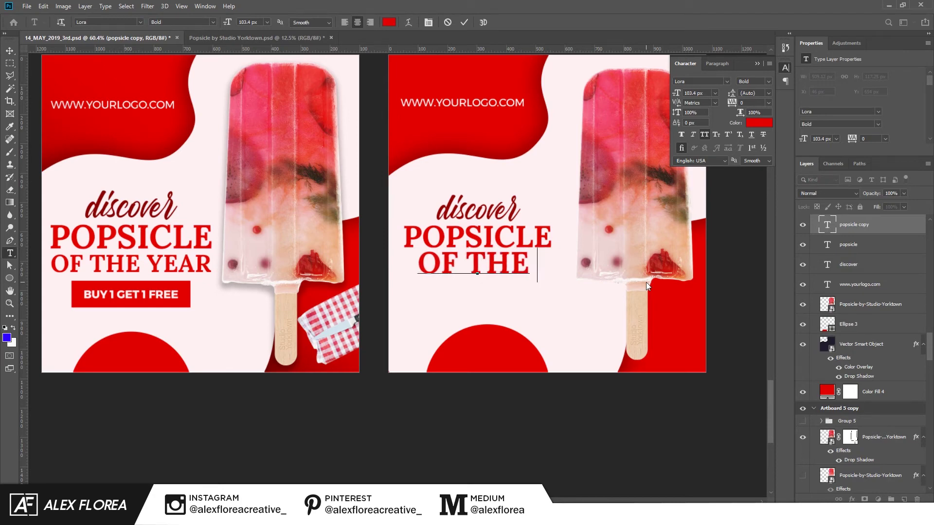
pyautogui.write('YEAR')
pyautogui.hotkey('ctrl', 'Return')
pyautogui.press('v')
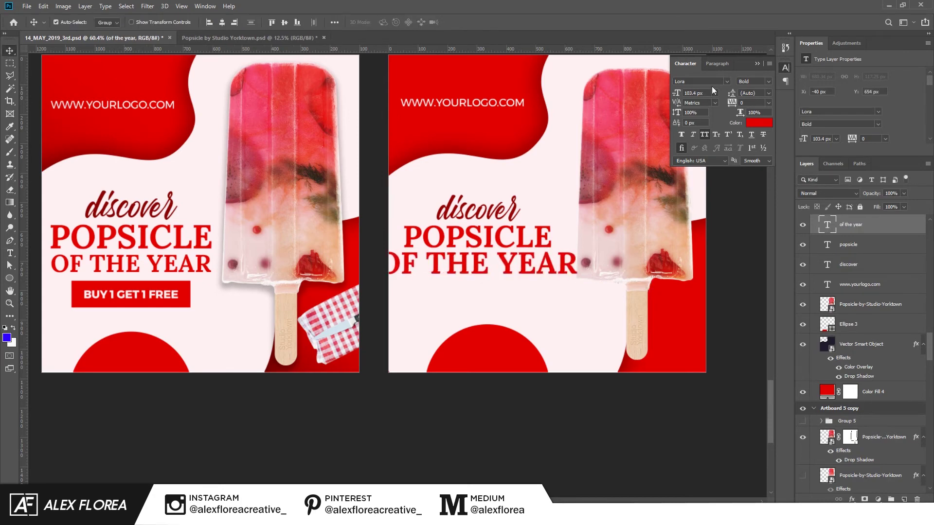
# Step: Scale the OF THE YEAR line down to sit neatly under POPSICLE
pyautogui.click(715, 93)
pyautogui.hotkey('ctrl', 't')
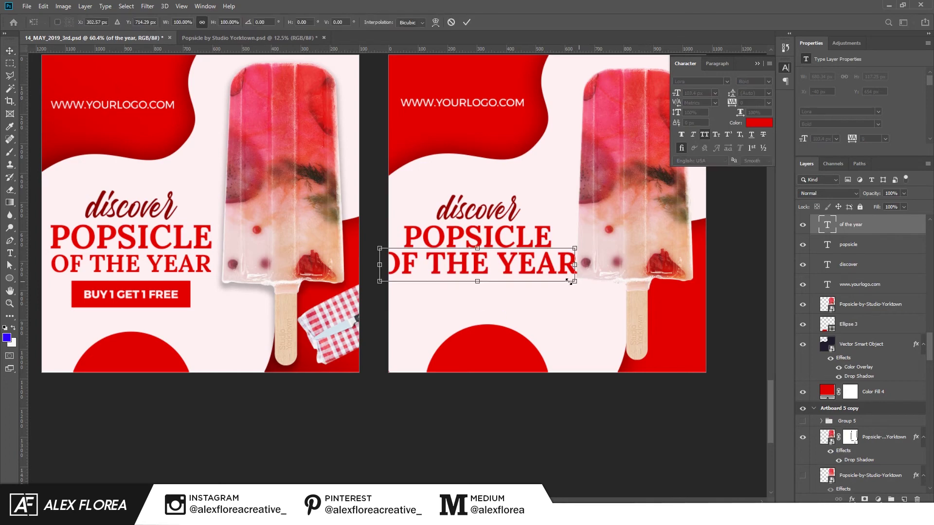
pyautogui.moveTo(578, 281); pyautogui.dragTo(554, 280)
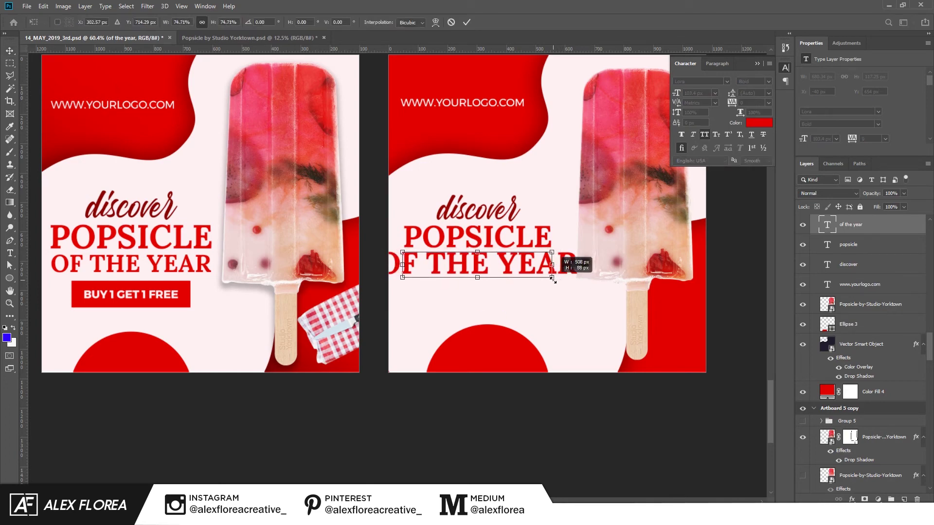
pyautogui.press('Return')
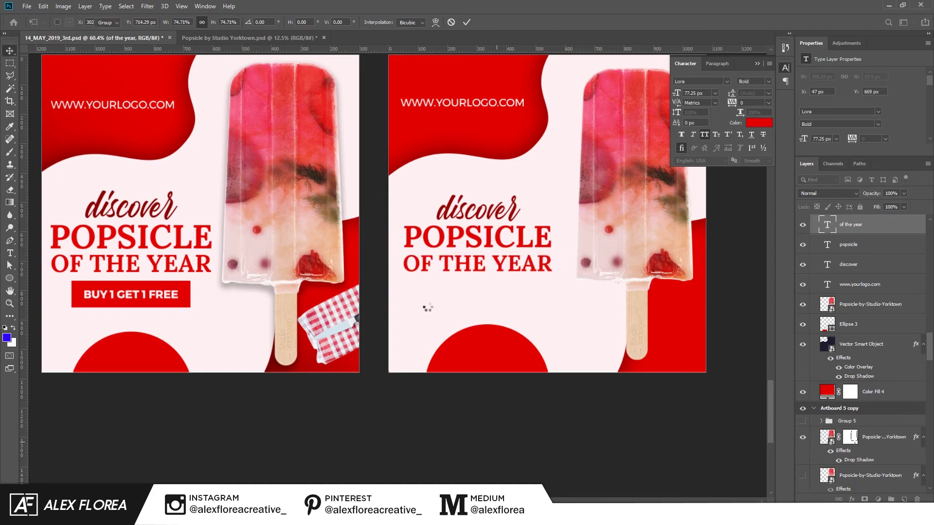
# Step: Nudge OF THE YEAR down, then enlarge all three headline lines together to about 114%
pyautogui.scroll(3, 440, 306)
pyautogui.moveTo(448, 294); pyautogui.dragTo(448, 299)
pyautogui.scroll(-3, 540, 263)
pyautogui.keyDown('shift'); pyautogui.click(535, 223); pyautogui.keyUp('shift')
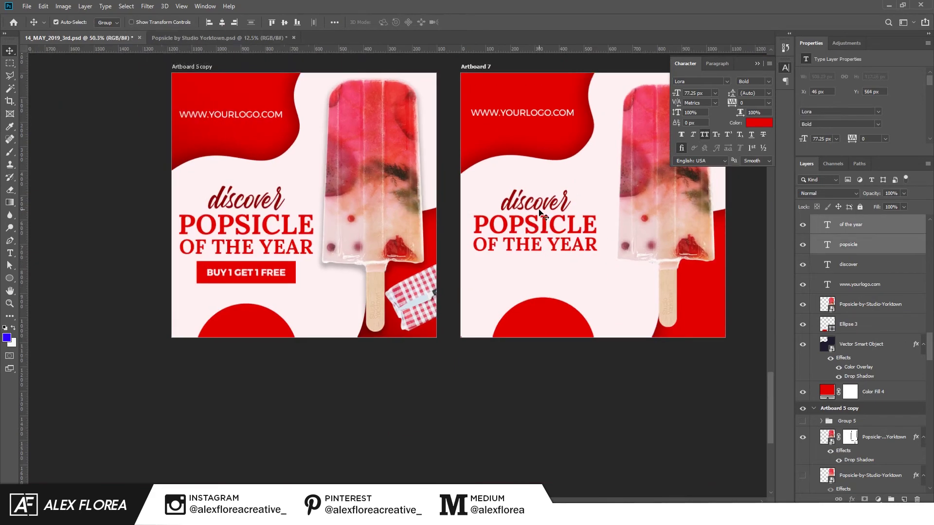
pyautogui.keyDown('shift'); pyautogui.click(545, 211); pyautogui.keyUp('shift')
pyautogui.hotkey('ctrl', 't')
pyautogui.moveTo(597, 251); pyautogui.dragTo(606, 257)
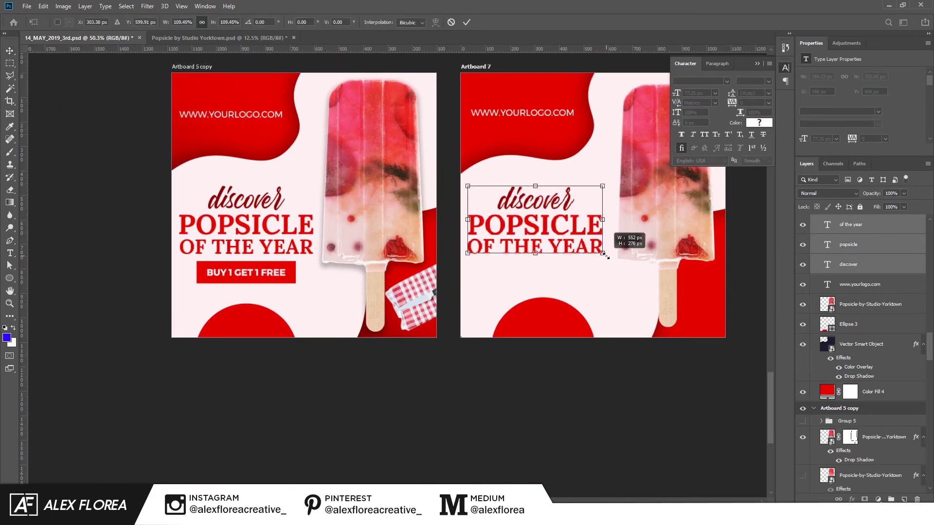
pyautogui.press('Return')
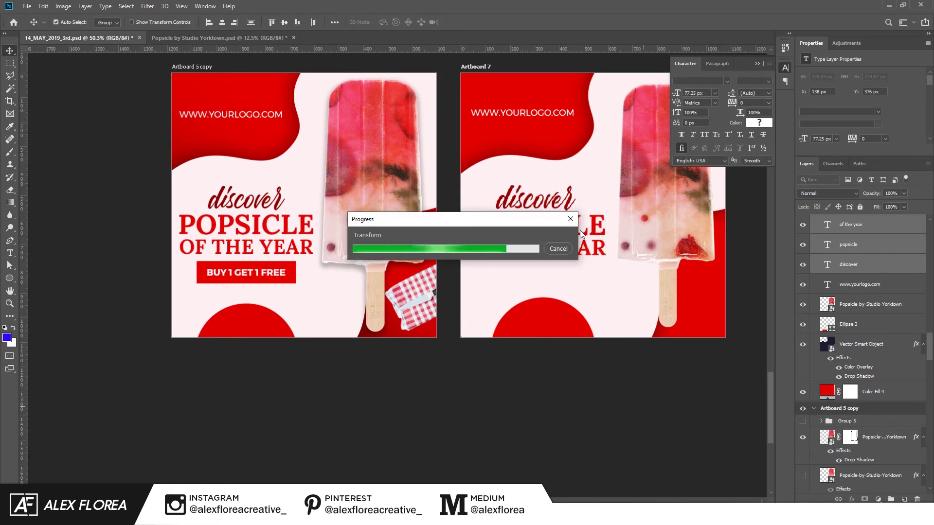
# Step: Move the headline group up and right and scale it to about 97%
pyautogui.moveTo(580, 229); pyautogui.dragTo(579, 223)
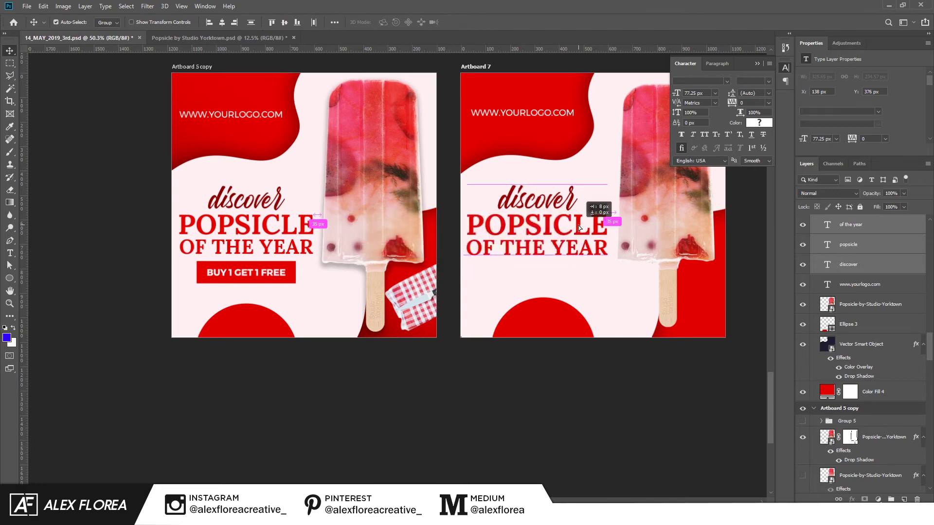
pyautogui.hotkey('ctrl', 't')
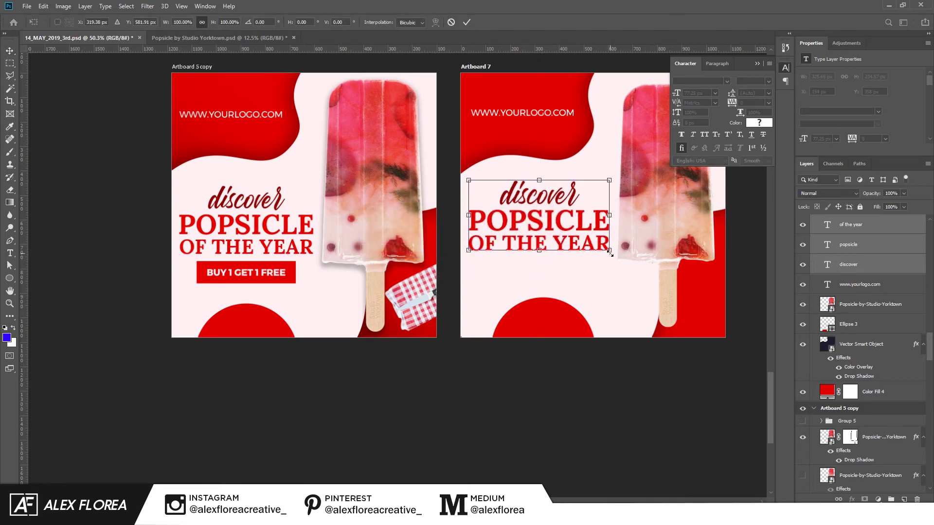
pyautogui.moveTo(610, 250); pyautogui.dragTo(605, 249)
pyautogui.press('Return')
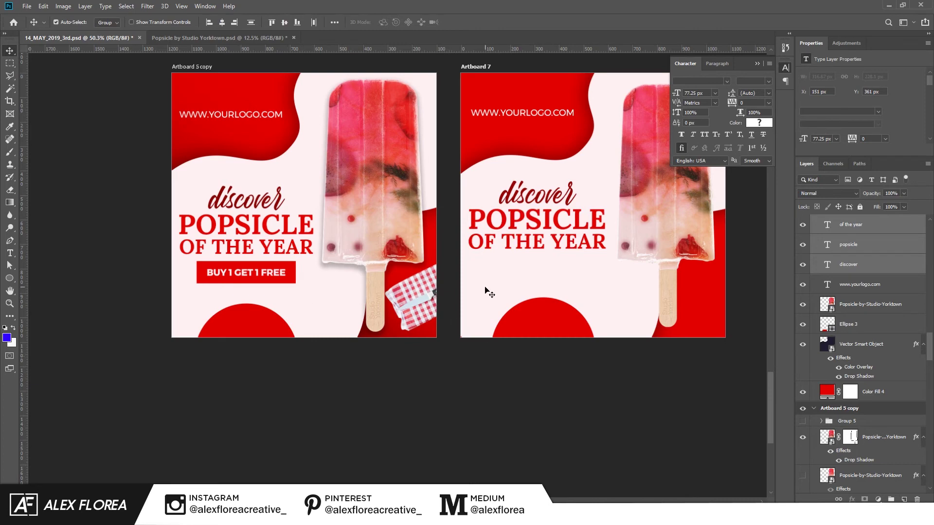
# Step: Draw a rectangle below the headline and fill it with the left ad's button red
pyautogui.press('u')
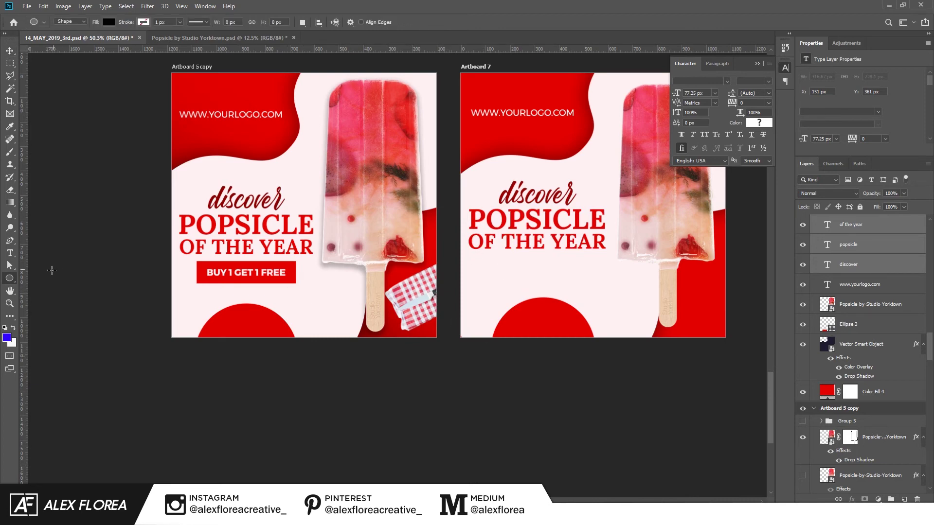
pyautogui.rightClick(10, 279)
pyautogui.click(44, 279)
pyautogui.moveTo(496, 256); pyautogui.dragTo(606, 280)
pyautogui.press('v')
pyautogui.doubleClick(832, 232)
pyautogui.click(604, 269)
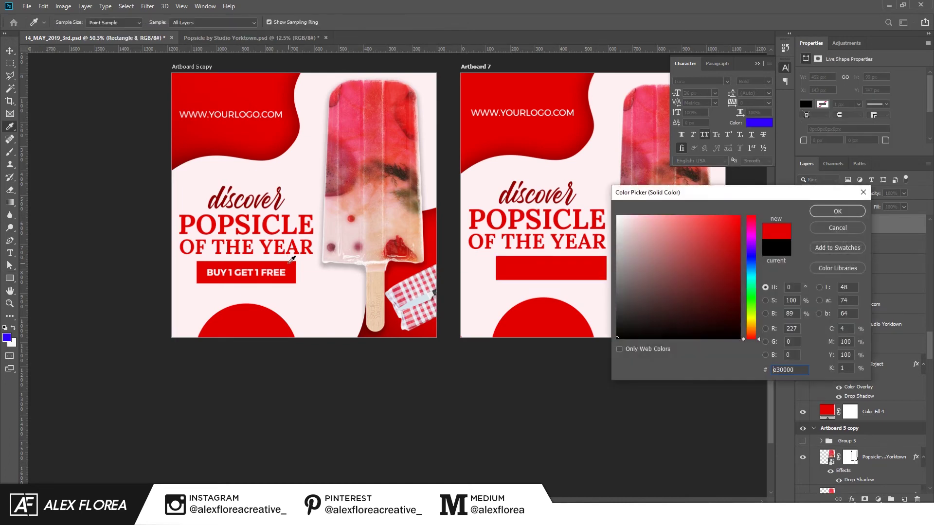
pyautogui.press('Return')
# Step: Centre the red bar horizontally under the discover, POPSICLE and OF THE YEAR layers
pyautogui.moveTo(545, 273); pyautogui.dragTo(536, 271)
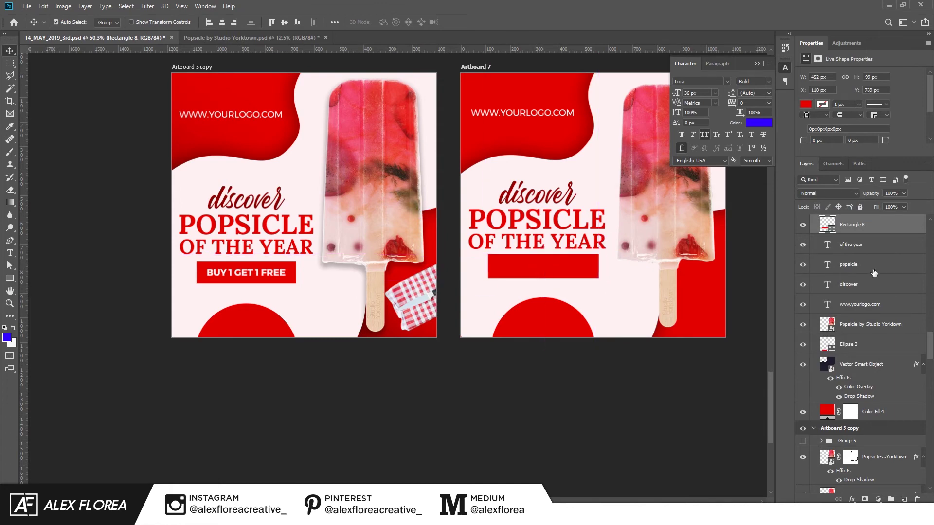
pyautogui.keyDown('shift'); pyautogui.click(860, 245); pyautogui.keyUp('shift')
pyautogui.keyDown('shift'); pyautogui.click(869, 265); pyautogui.keyUp('shift')
pyautogui.keyDown('shift'); pyautogui.click(868, 287); pyautogui.keyUp('shift')
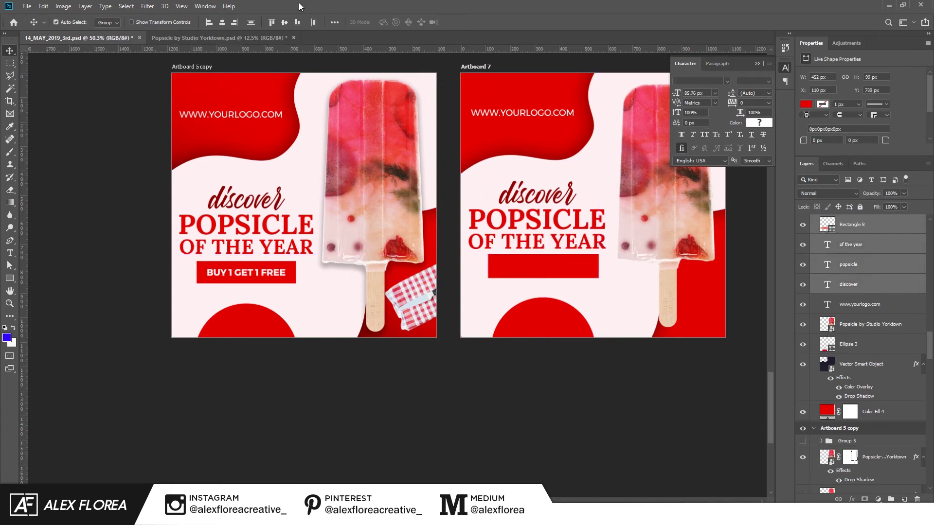
pyautogui.click(222, 22)
# Step: Narrow the red bar to 420 px wide
pyautogui.keyDown('ctrl'); pyautogui.click(575, 272); pyautogui.keyUp('ctrl')
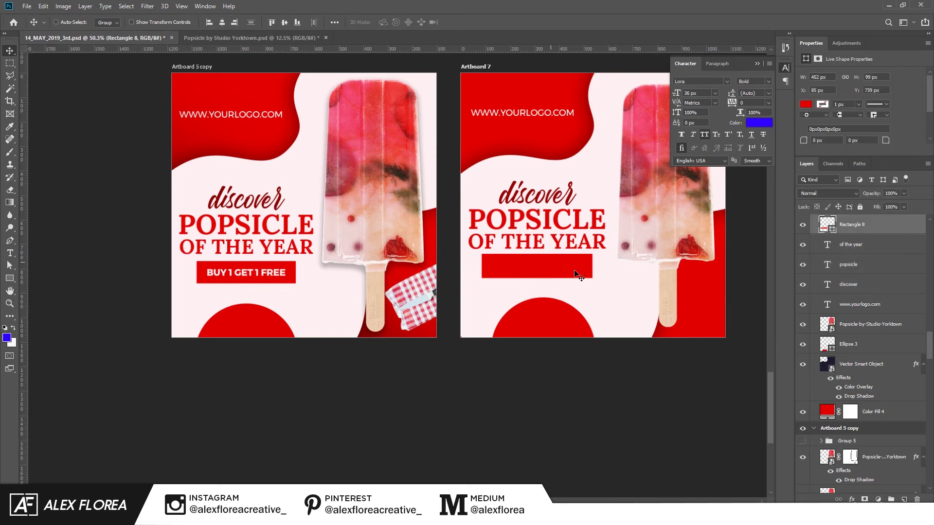
pyautogui.hotkey('ctrl', 't')
pyautogui.moveTo(592, 266); pyautogui.dragTo(588, 266)
pyautogui.press('Return')
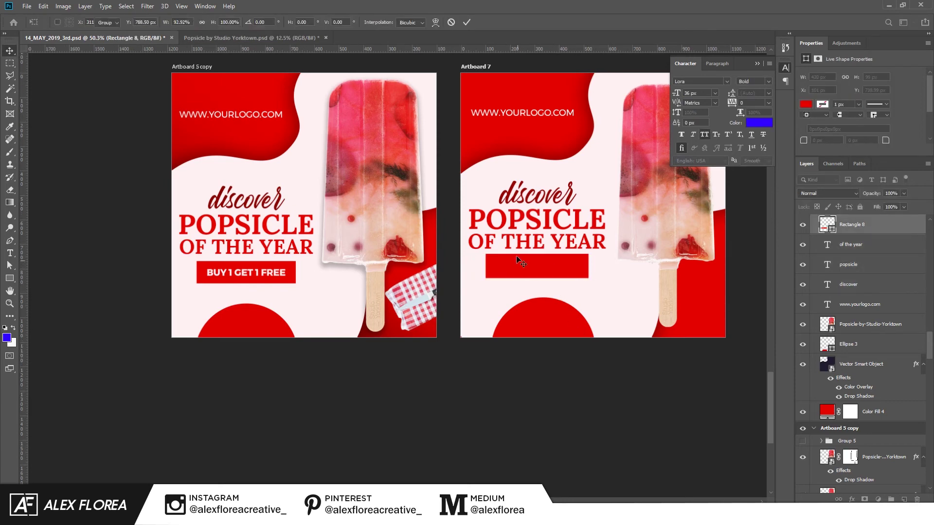
pyautogui.press('t')
pyautogui.press('v')
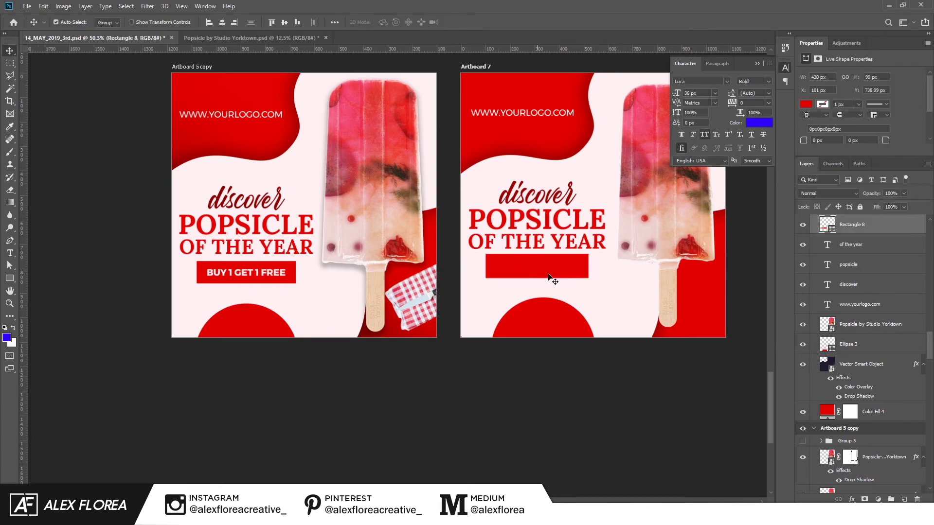
pyautogui.click(9, 278)
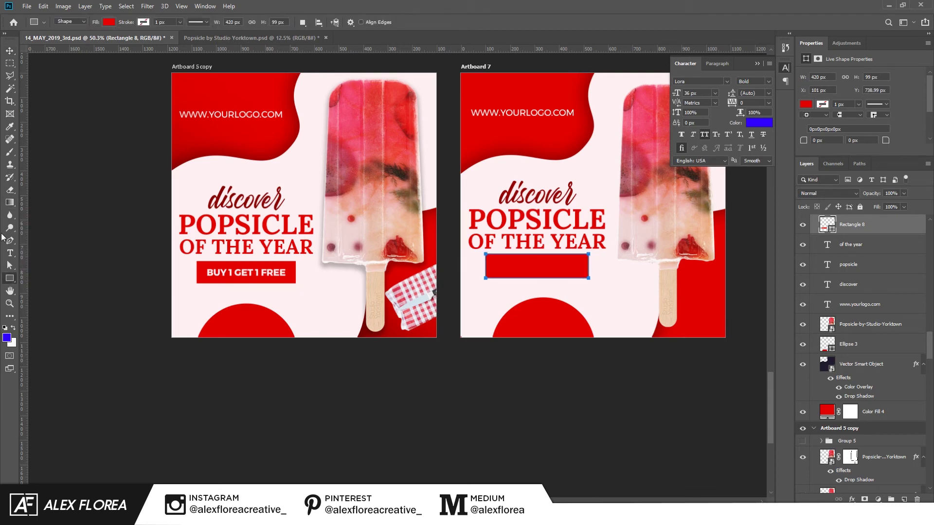
# Step: Undo an accidental second rectangle drawn below the red bar
pyautogui.rightClick(8, 285)
pyautogui.moveTo(479, 286); pyautogui.dragTo(626, 315)
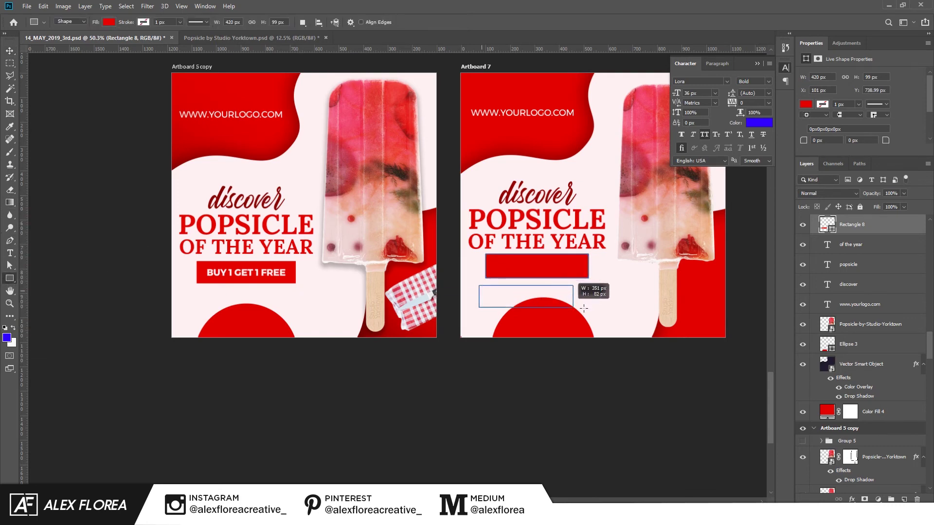
pyautogui.hotkey('ctrl', 'z')
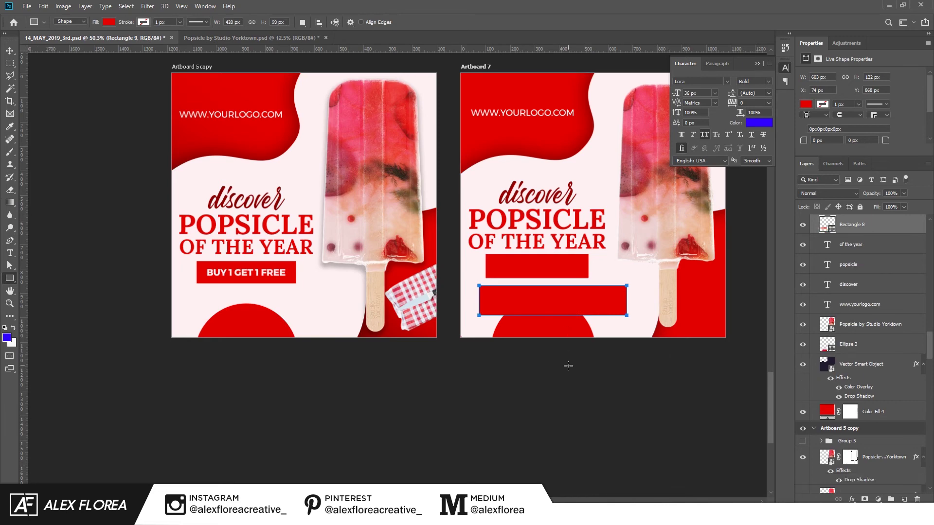
# Step: Type the button label 'BUY 1 GET 1 FREE' on the red bar
pyautogui.press('t')
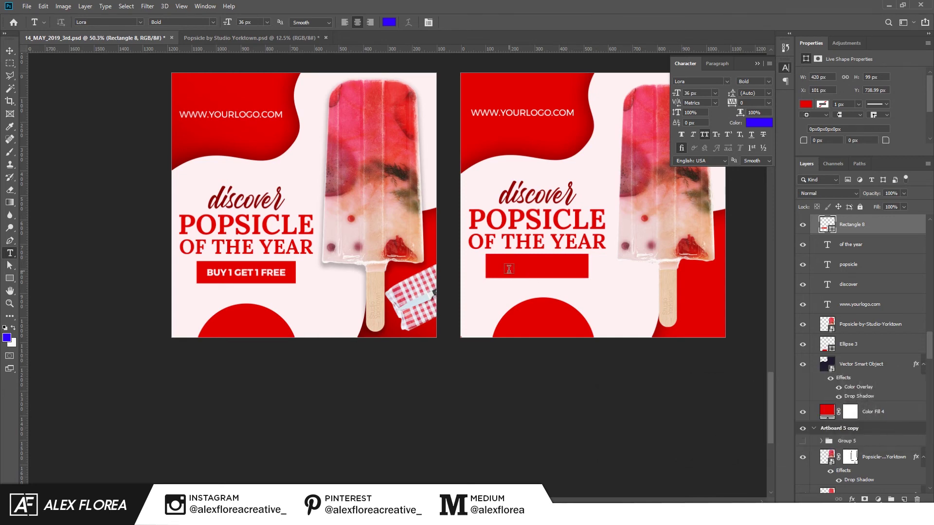
pyautogui.click(509, 269)
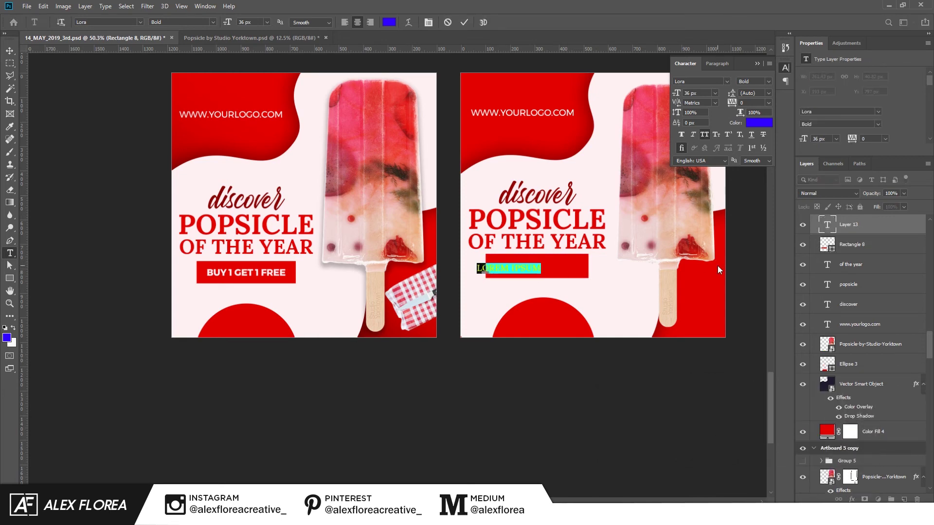
pyautogui.write('BUY 1 GET 1 F')
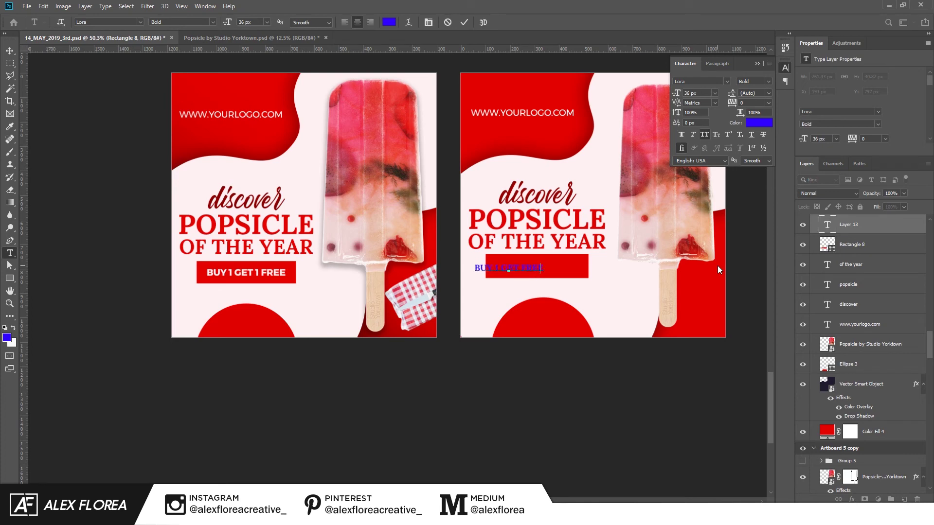
pyautogui.write('REE')
pyautogui.hotkey('ctrl', 'Return')
pyautogui.press('v')
# Step: Make the button text white and move it onto the bar's centre
pyautogui.click(764, 124)
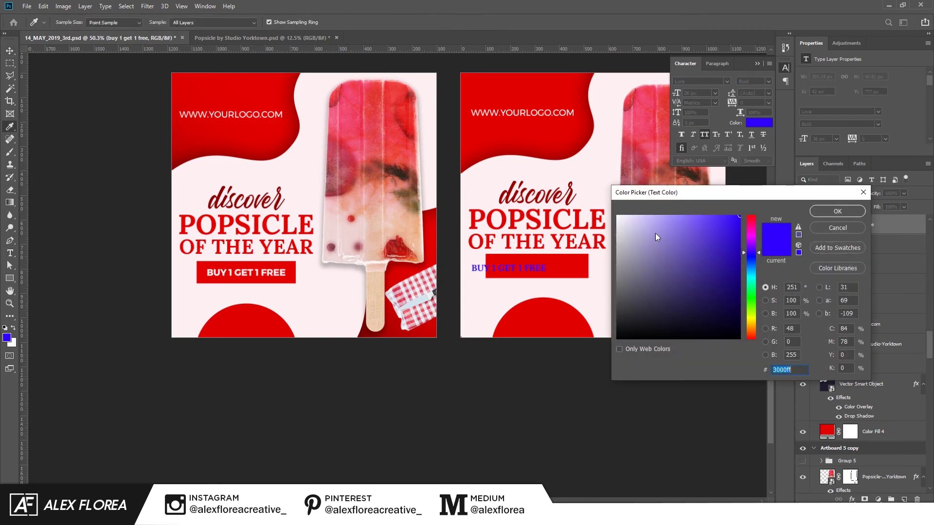
pyautogui.moveTo(635, 223); pyautogui.dragTo(619, 209)
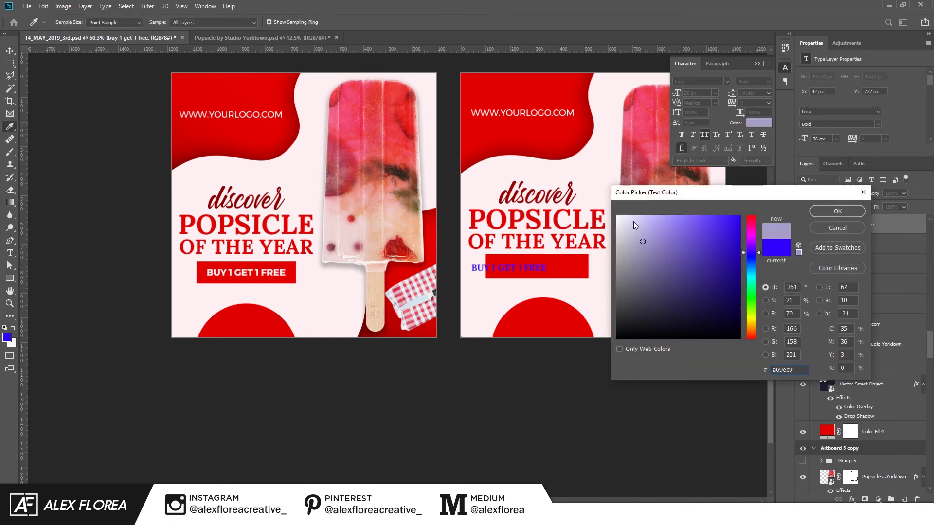
pyautogui.click(828, 214)
pyautogui.moveTo(520, 272); pyautogui.dragTo(549, 269)
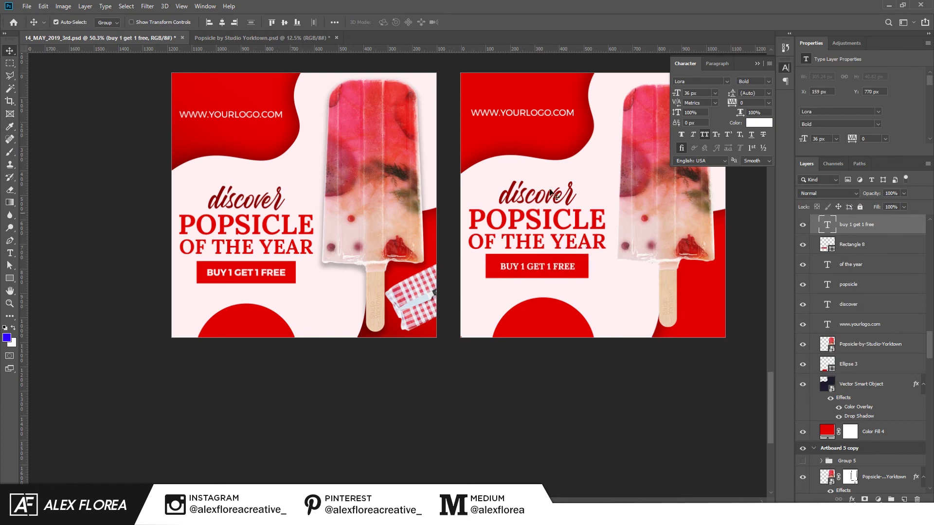
# Step: Set the right button's text to Montserrat after comparing with the left button
pyautogui.click(258, 275)
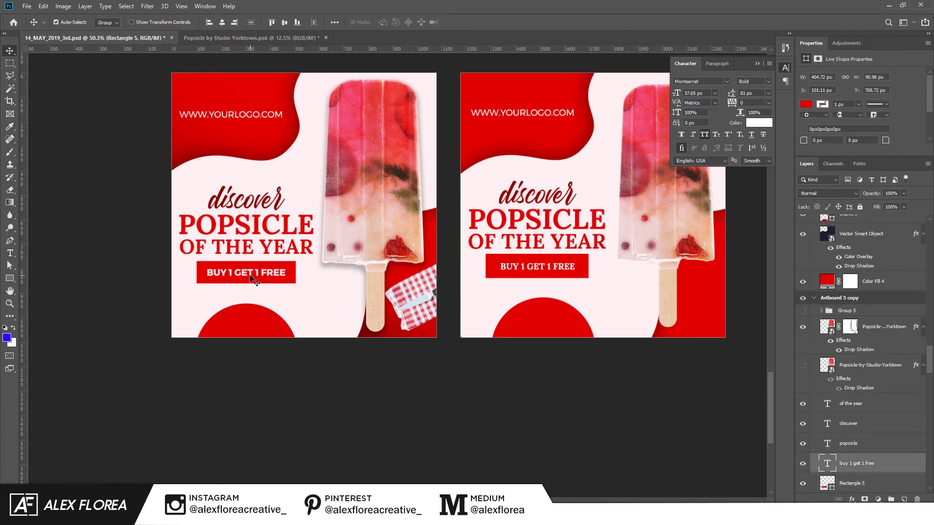
pyautogui.click(251, 276)
pyautogui.click(536, 268)
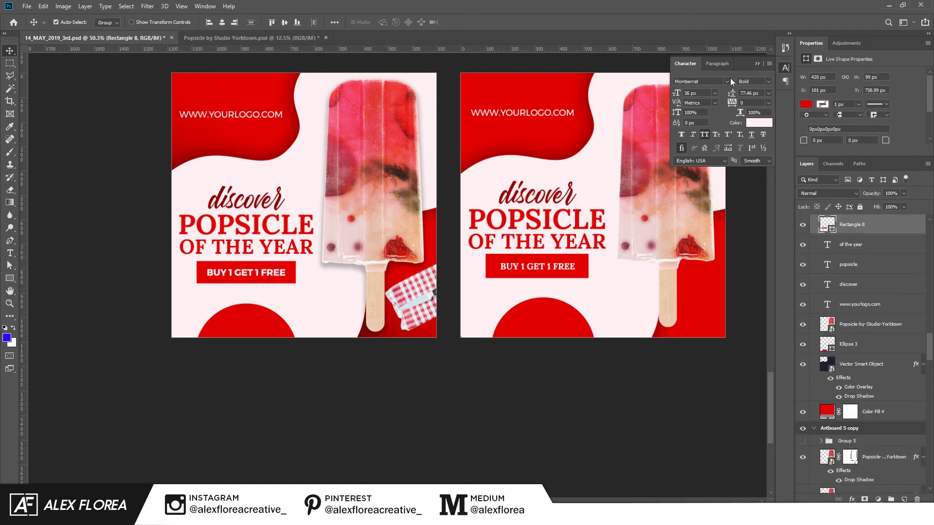
pyautogui.click(528, 269)
pyautogui.click(724, 83)
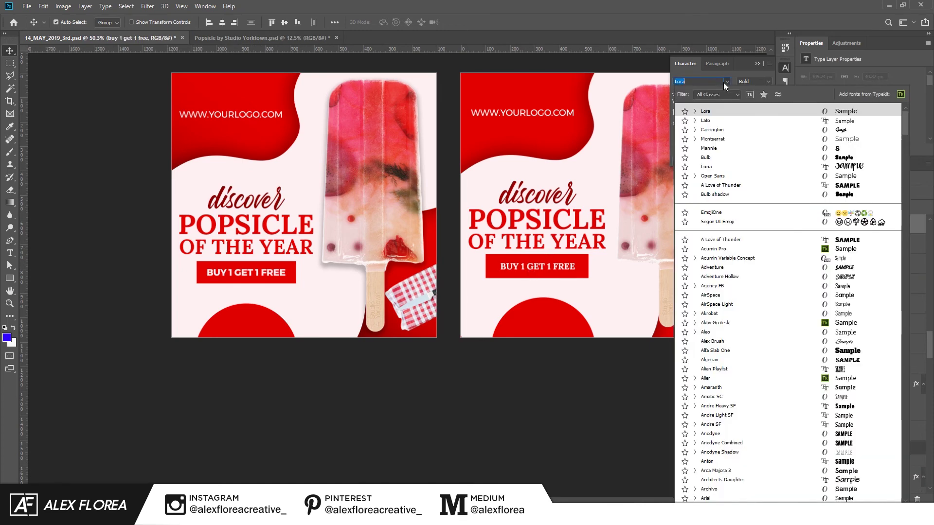
pyautogui.write('Mont')
pyautogui.click(712, 137)
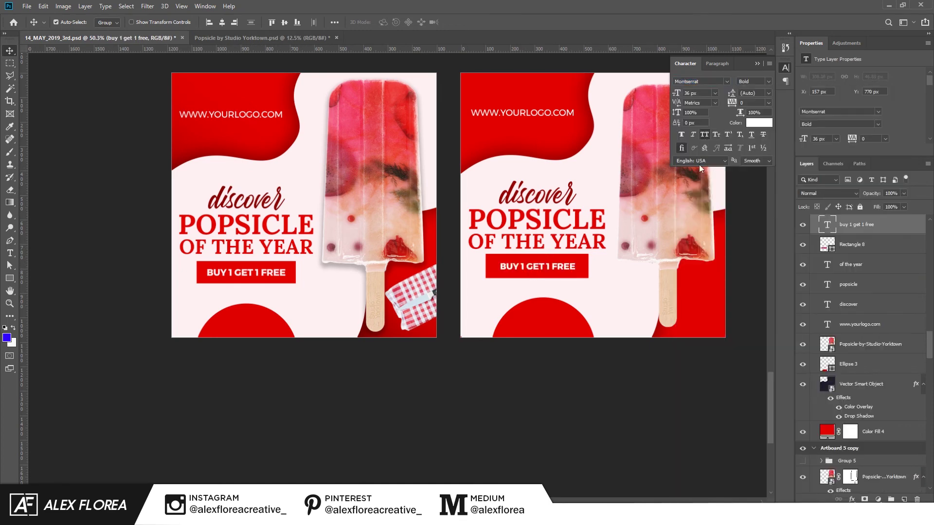
# Step: Centre the button text within the red button's outline
pyautogui.keyDown('ctrl'); pyautogui.click(830, 249); pyautogui.keyUp('ctrl')
pyautogui.click(222, 22)
pyautogui.hotkey('ctrl', 'd')
pyautogui.scroll(-1, 592, 375)
pyautogui.scroll(-1, 590, 372)
pyautogui.scroll(1, 572, 334)
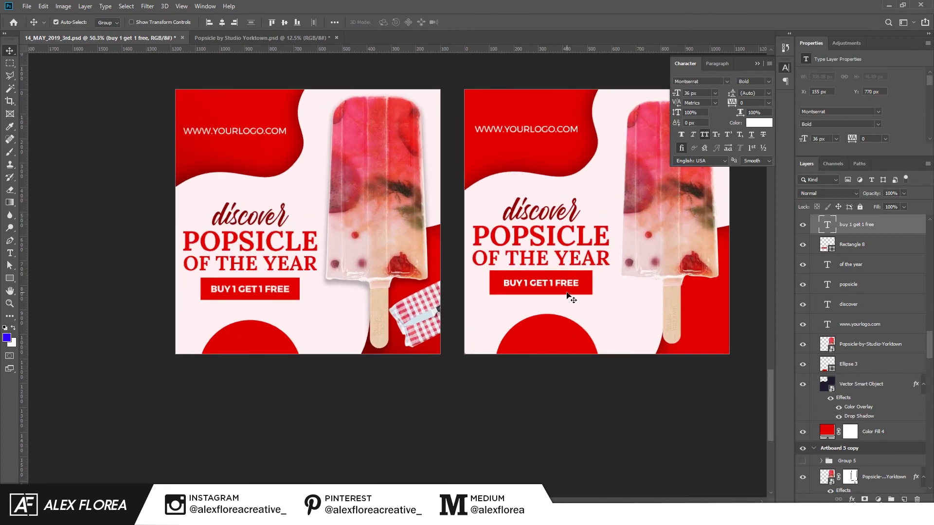
# Step: Shrink the red button to 383 px wide and move it up with its text
pyautogui.click(588, 291)
pyautogui.hotkey('ctrl', 't')
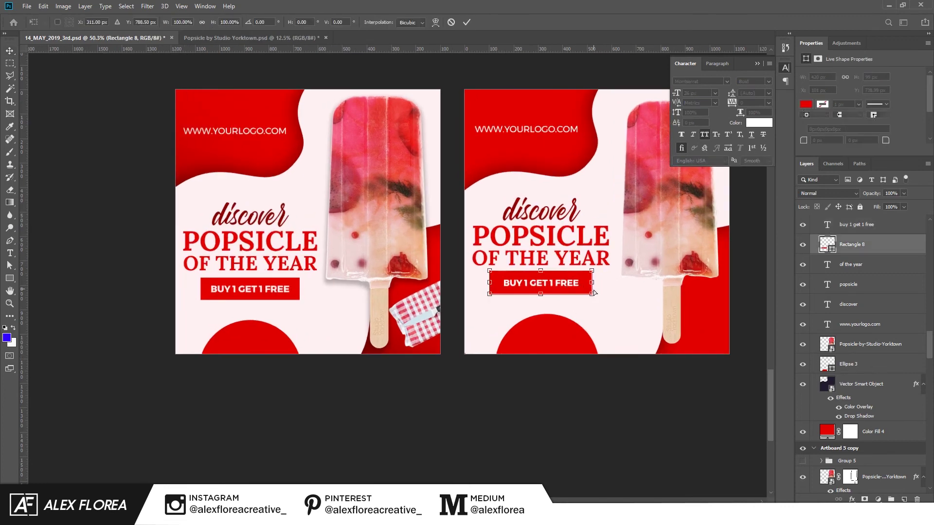
pyautogui.moveTo(592, 295); pyautogui.dragTo(583, 293)
pyautogui.press('Return')
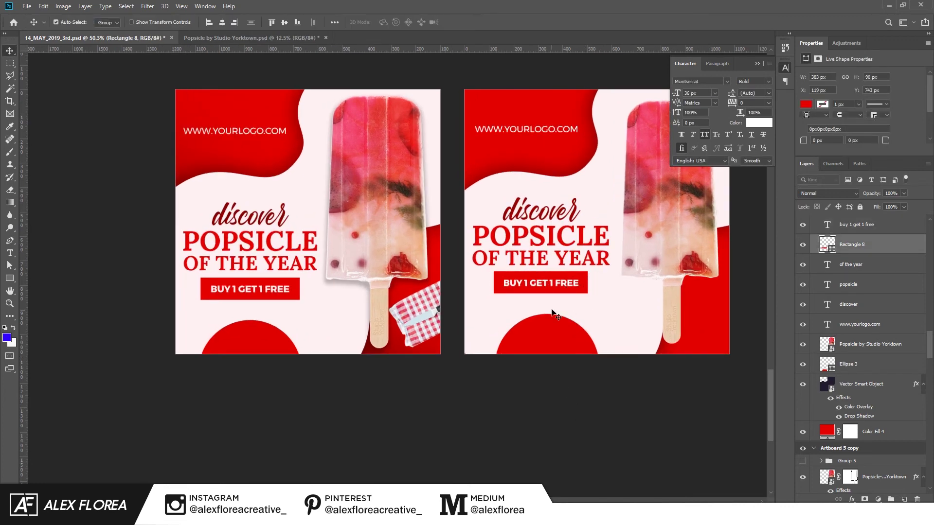
pyautogui.scroll(1, 540, 292)
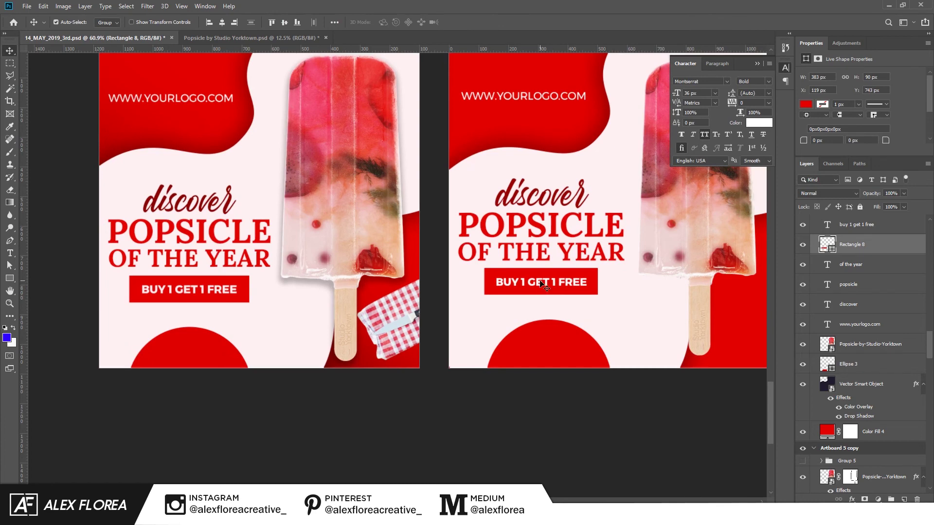
pyautogui.keyDown('shift'); pyautogui.click(544, 284); pyautogui.keyUp('shift')
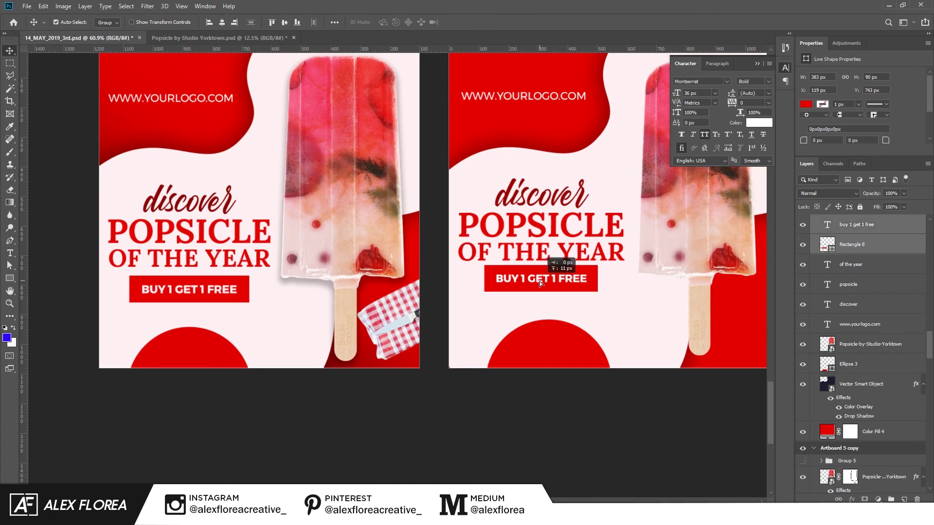
pyautogui.moveTo(544, 288); pyautogui.dragTo(542, 286)
# Step: Nudge the headline and button down slightly, then begin resizing the popsicle image
pyautogui.keyDown('shift'); pyautogui.click(537, 225); pyautogui.keyUp('shift')
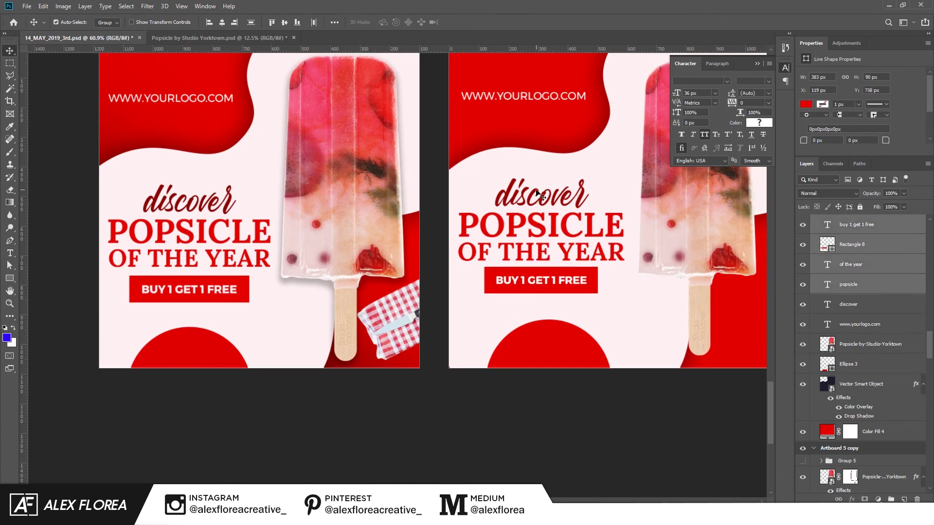
pyautogui.moveTo(532, 197); pyautogui.dragTo(532, 198)
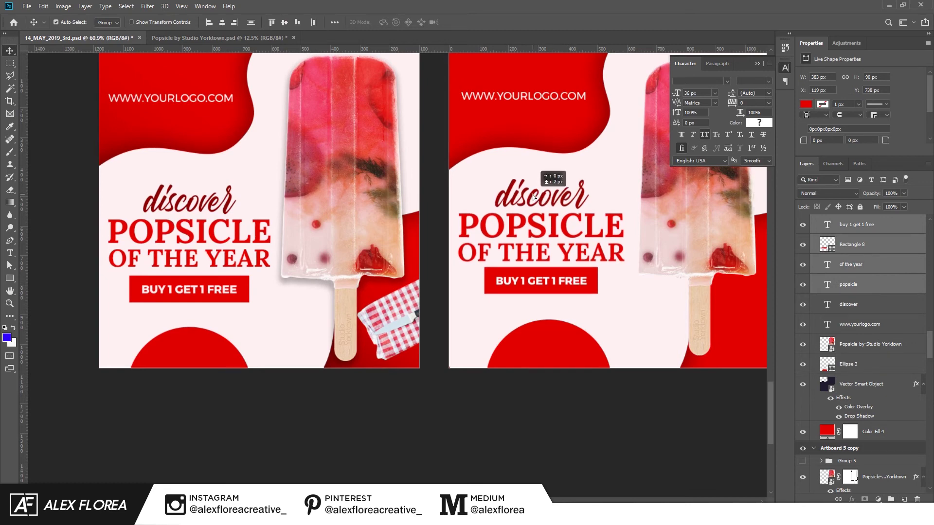
pyautogui.scroll(-3, 543, 291)
pyautogui.click(605, 452)
pyautogui.scroll(2, 521, 375)
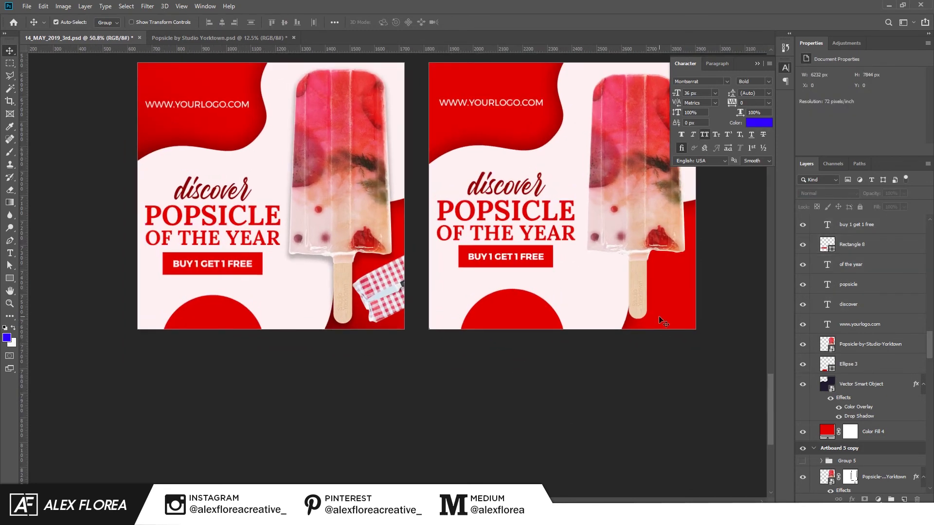
pyautogui.hotkey('ctrl', 't')
# Step: Scale the right ad's popsicle up to about 25%
pyautogui.moveTo(497, 335)
pyautogui.mouseDown()
pyautogui.moveTo(492, 324)
pyautogui.moveTo(497, 335)
pyautogui.mouseUp()
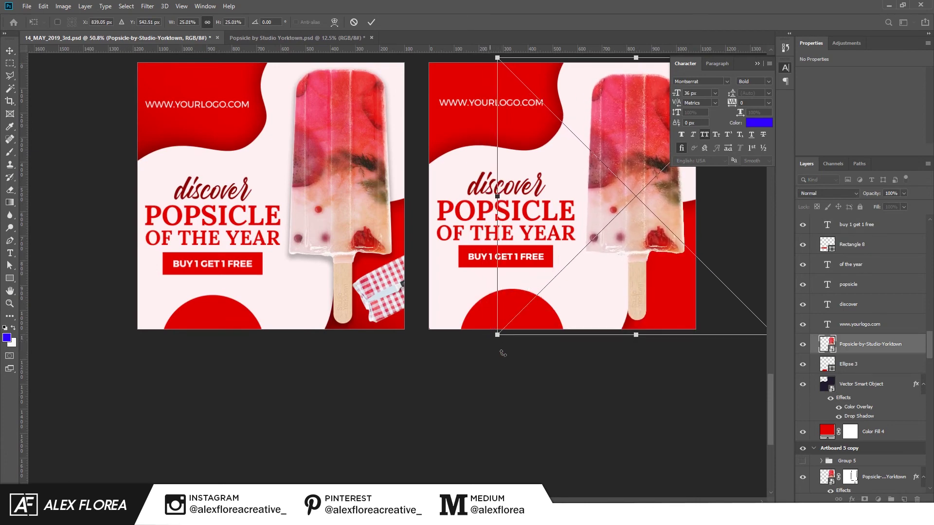
pyautogui.moveTo(603, 411); pyautogui.dragTo(512, 447)
pyautogui.press('Return')
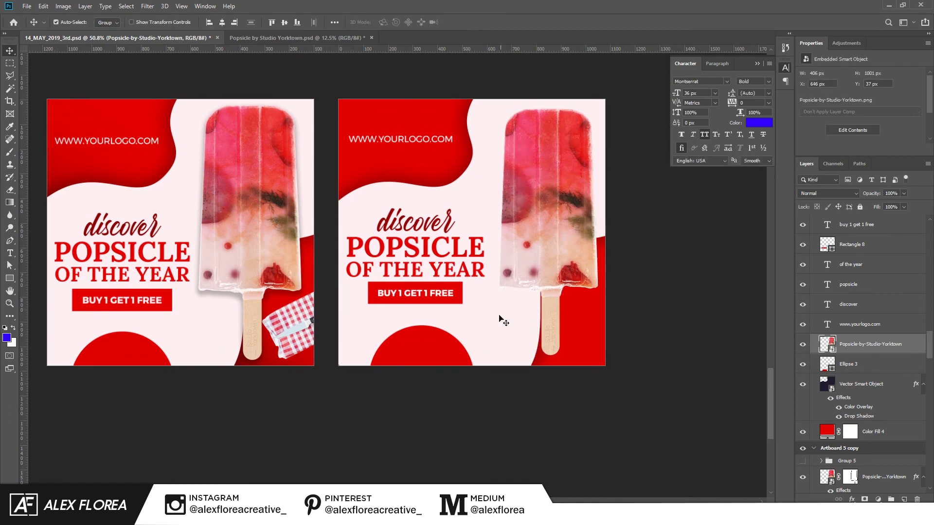
# Step: Give the popsicle a drop shadow with spread 10%, size 32 px and 128° angle
pyautogui.doubleClick(917, 345)
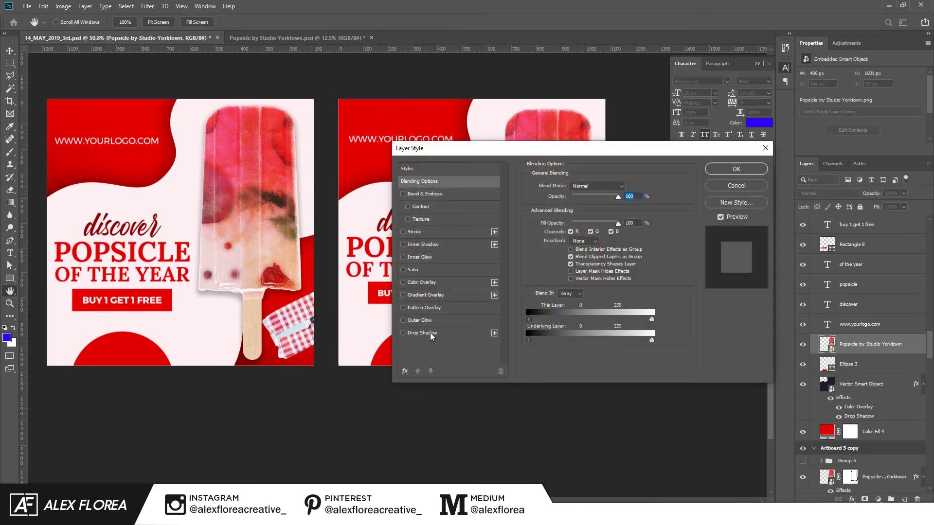
pyautogui.click(431, 333)
pyautogui.moveTo(586, 148)
pyautogui.mouseDown()
pyautogui.moveTo(232, 122)
pyautogui.moveTo(273, 145)
pyautogui.moveTo(310, 212)
pyautogui.mouseUp()
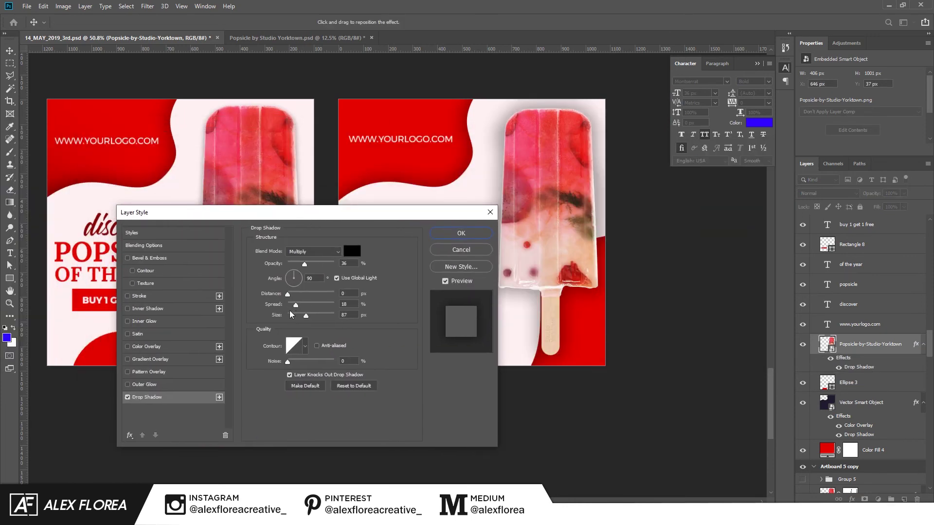
pyautogui.moveTo(295, 304); pyautogui.dragTo(294, 304)
pyautogui.moveTo(300, 317); pyautogui.dragTo(298, 319)
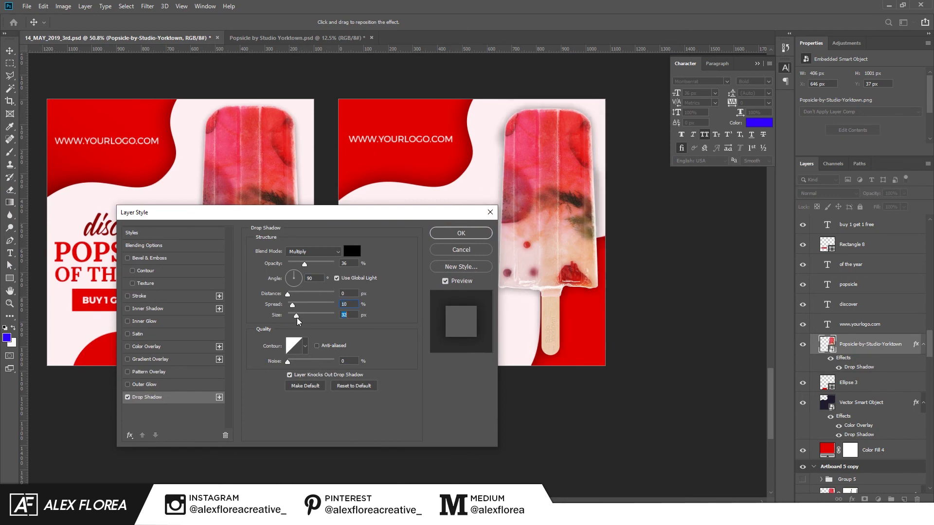
pyautogui.moveTo(298, 277); pyautogui.dragTo(292, 277)
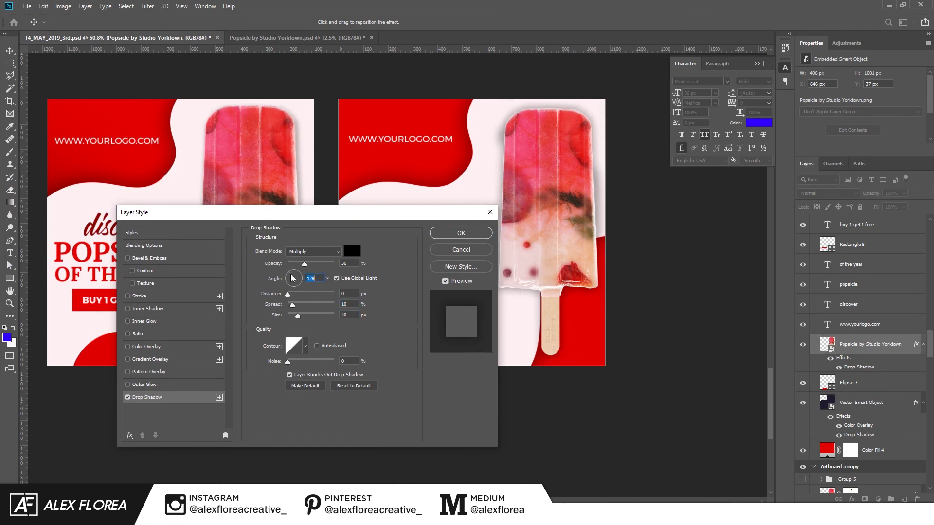
pyautogui.click(448, 236)
pyautogui.moveTo(573, 255); pyautogui.dragTo(571, 258)
# Step: Copy the checked cloth from the left ad onto the right ad
pyautogui.click(291, 327)
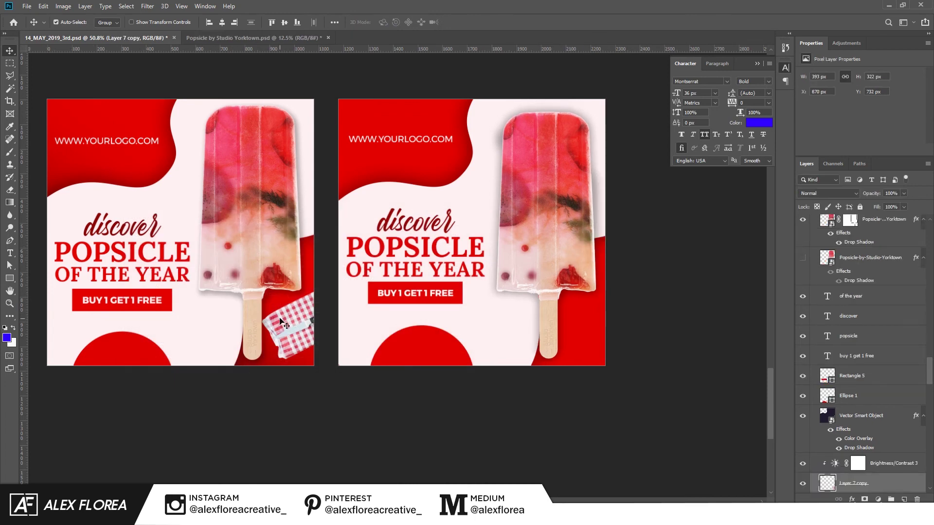
pyautogui.moveTo(300, 327); pyautogui.dragTo(593, 331)
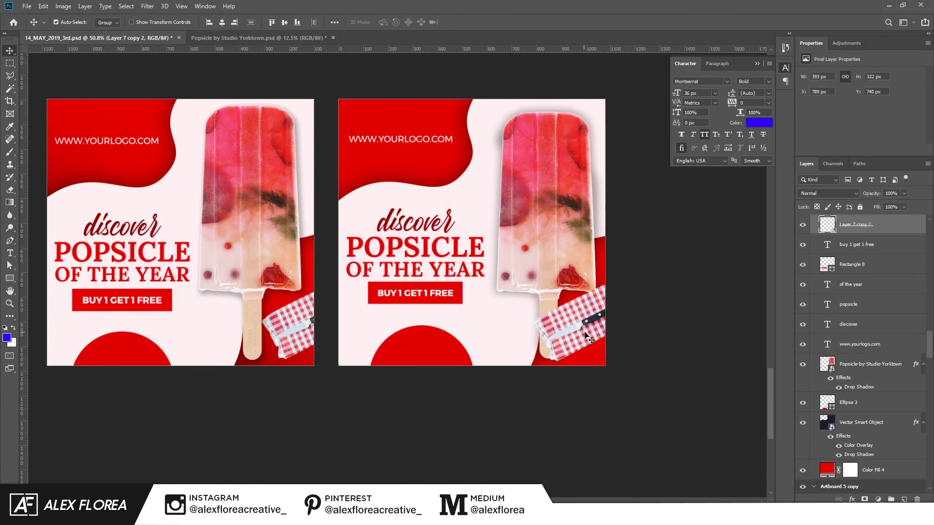
pyautogui.hotkey('ctrl', 't')
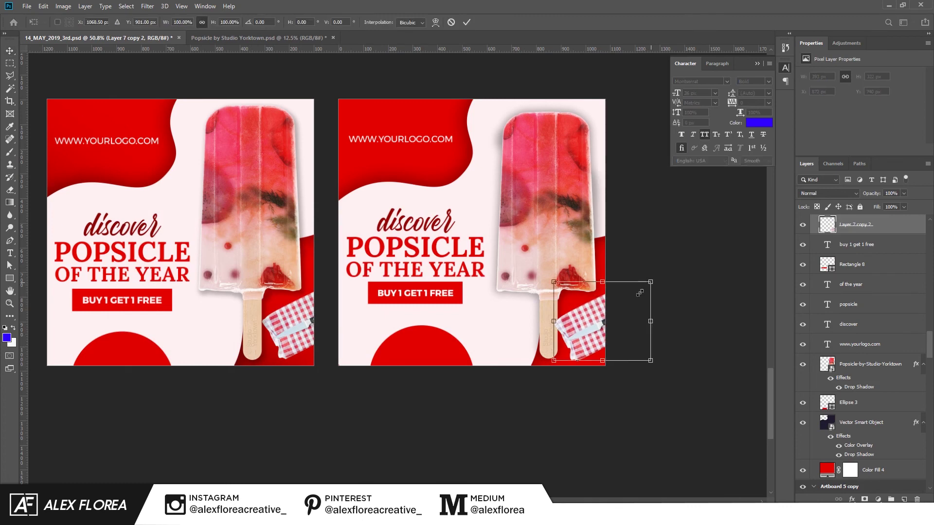
pyautogui.moveTo(640, 293); pyautogui.dragTo(684, 451)
pyautogui.press('Return')
# Step: Rotate the copied cloth about -5° into the right ad's bottom-right corner
pyautogui.scroll(2, 882, 271)
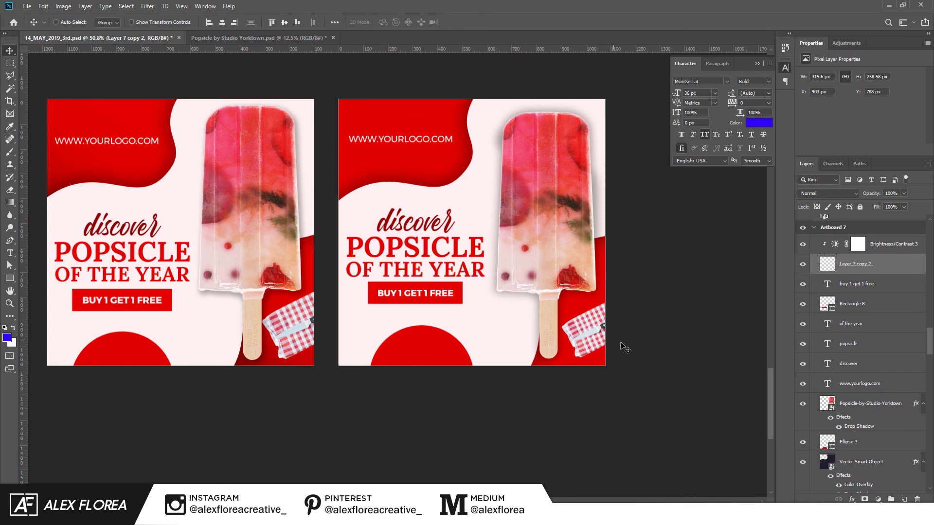
pyautogui.hotkey('ctrl', 't')
pyautogui.moveTo(657, 365)
pyautogui.mouseDown()
pyautogui.moveTo(665, 361)
pyautogui.moveTo(655, 410)
pyautogui.mouseUp()
pyautogui.press('Return')
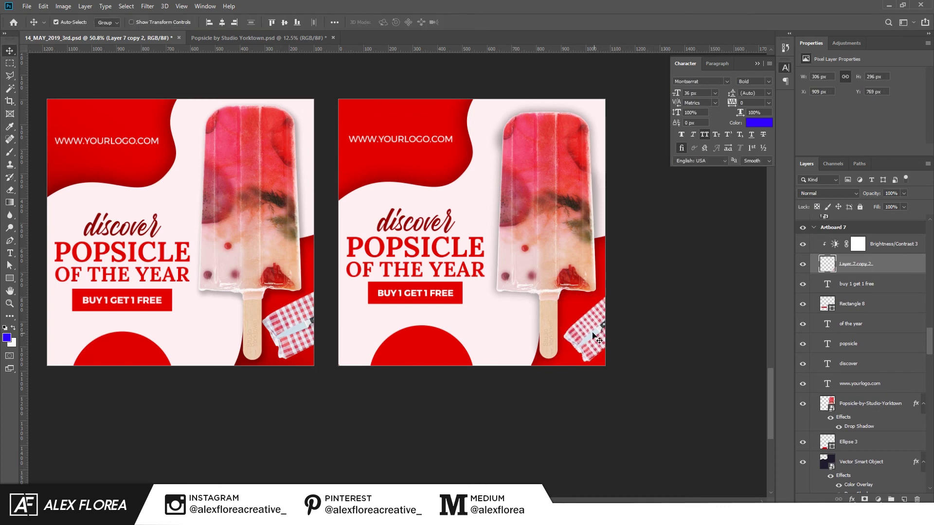
pyautogui.scroll(-2, 632, 388)
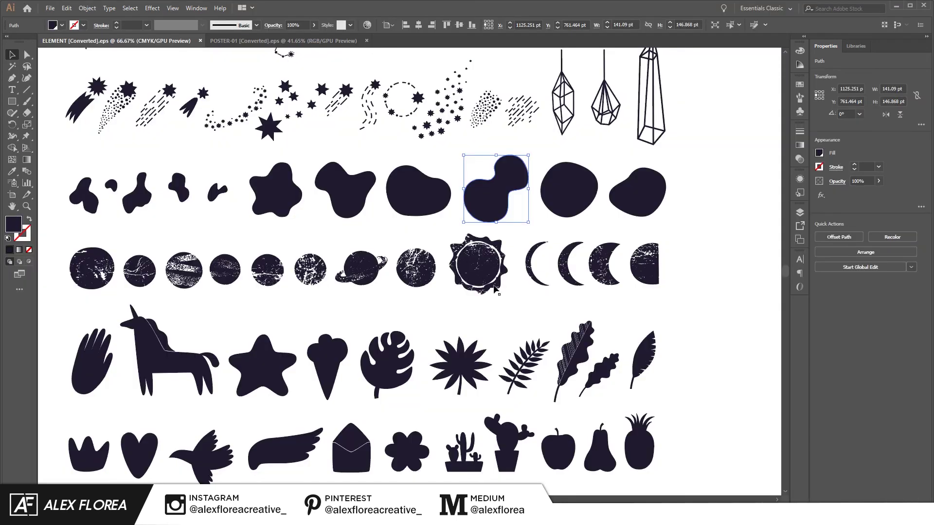
pyautogui.scroll(-3, 495, 288)
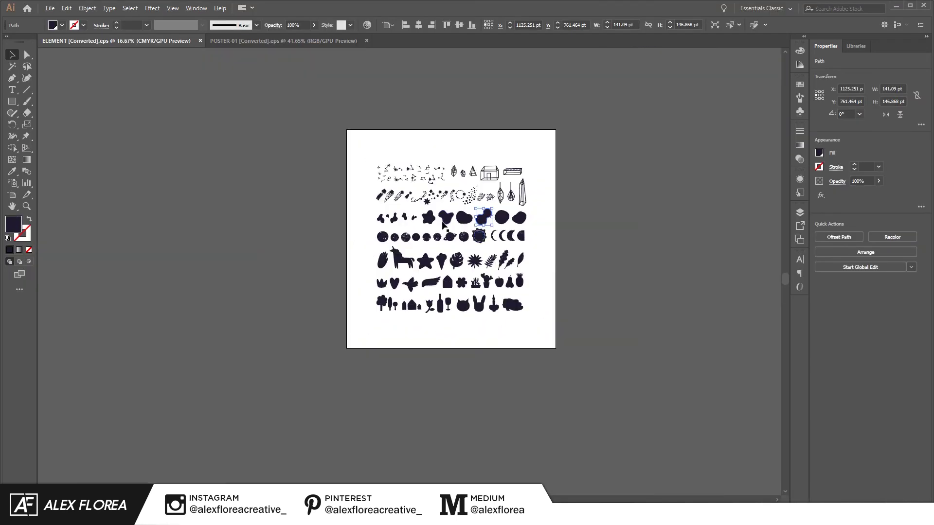
pyautogui.scroll(2, 454, 328)
pyautogui.hotkey('ctrl', 'a')
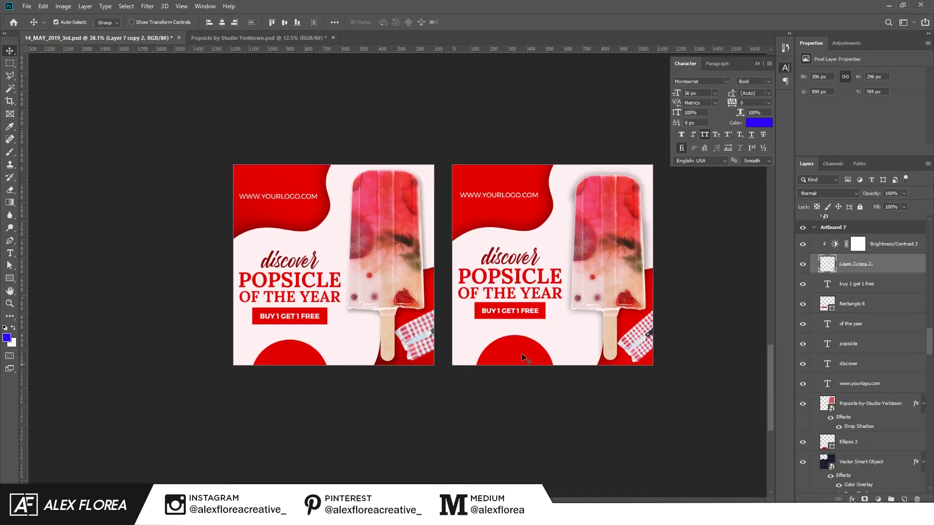
pyautogui.scroll(1, 690, 417)
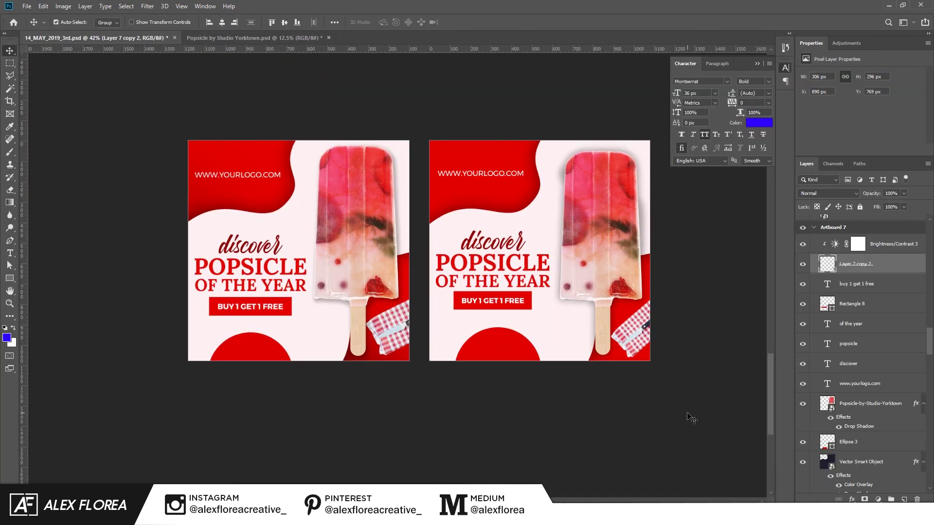
pyautogui.click(543, 432)
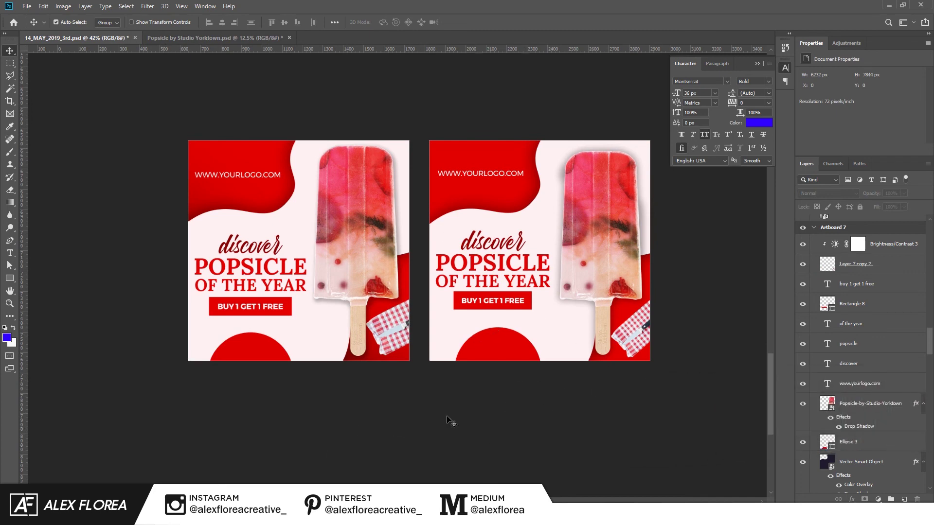
pyautogui.scroll(5, 457, 340)
pyautogui.scroll(5, 466, 259)
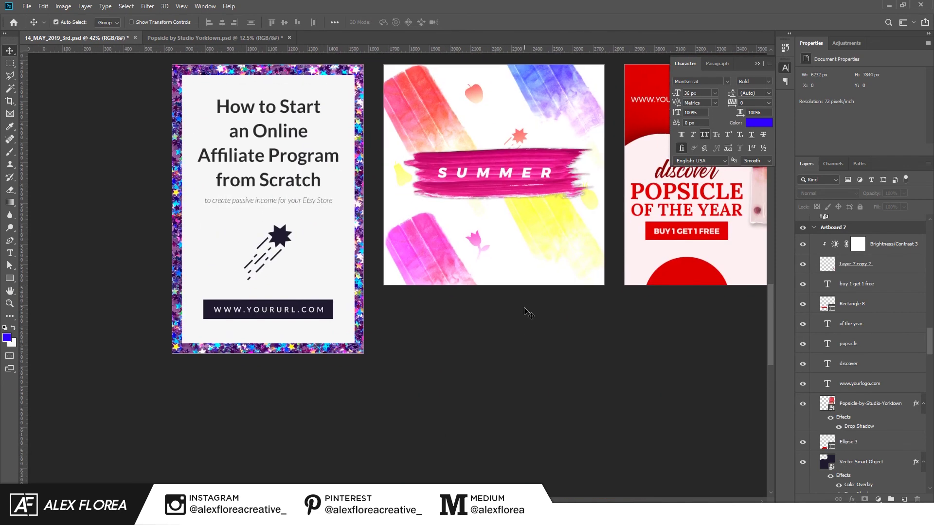
pyautogui.scroll(-1, 528, 312)
pyautogui.moveTo(629, 316); pyautogui.dragTo(467, 373)
pyautogui.scroll(1, 299, 366)
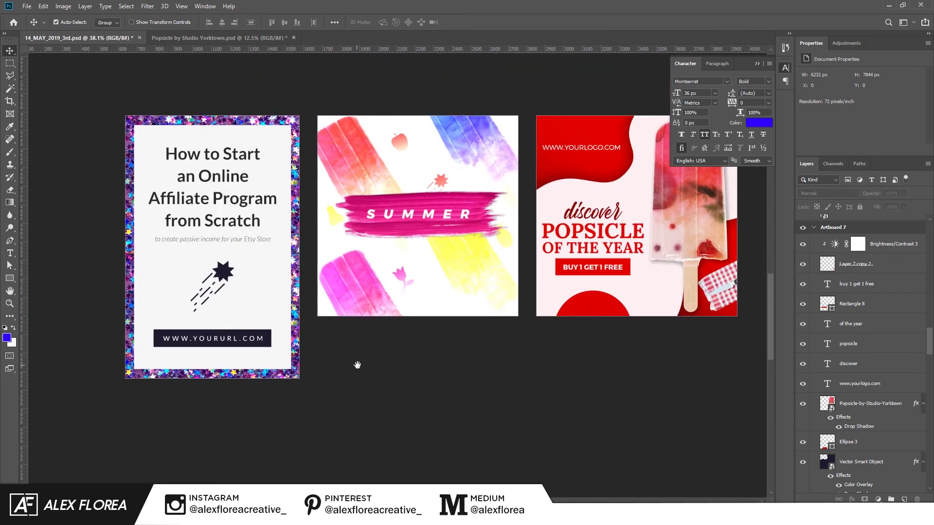
pyautogui.hscroll(-3, 357, 365)
pyautogui.scroll(2, 475, 417)
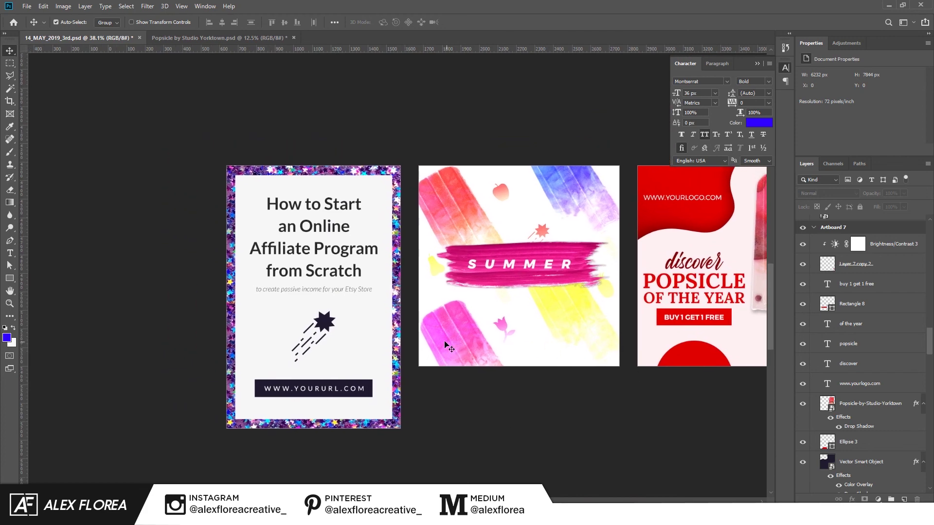
pyautogui.scroll(1, 479, 391)
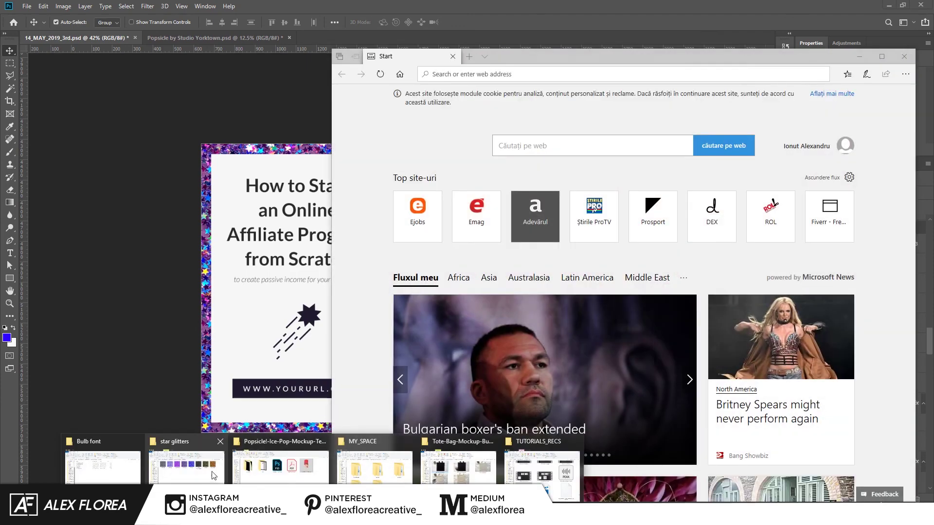
pyautogui.click(185, 457)
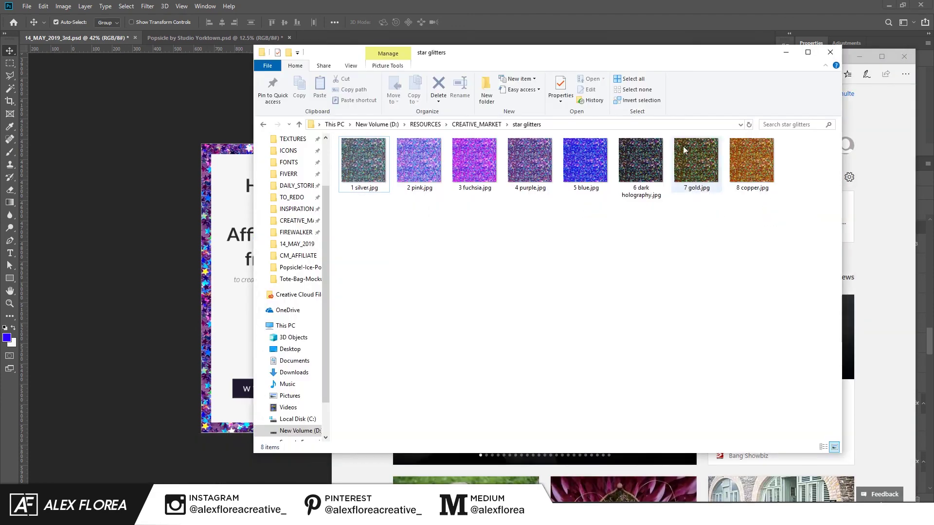
pyautogui.click(860, 56)
pyautogui.click(785, 52)
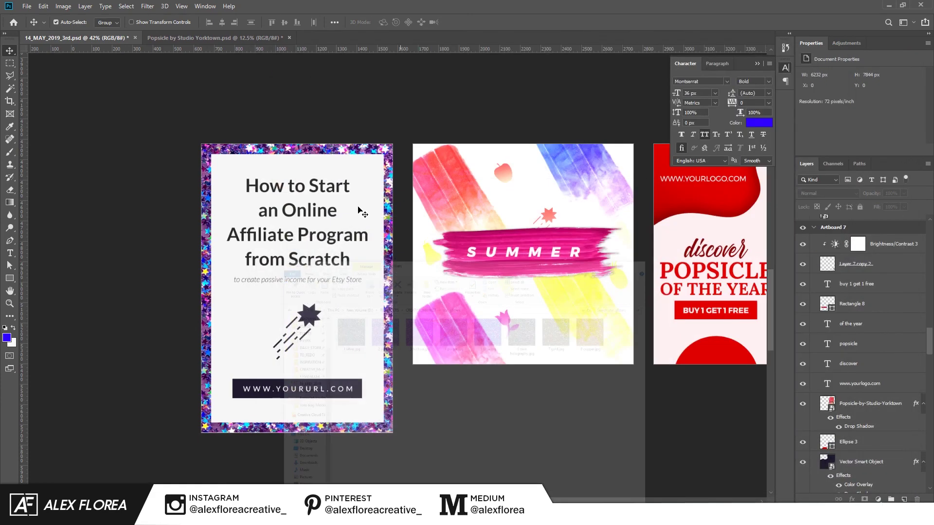
pyautogui.moveTo(455, 381); pyautogui.dragTo(405, 380)
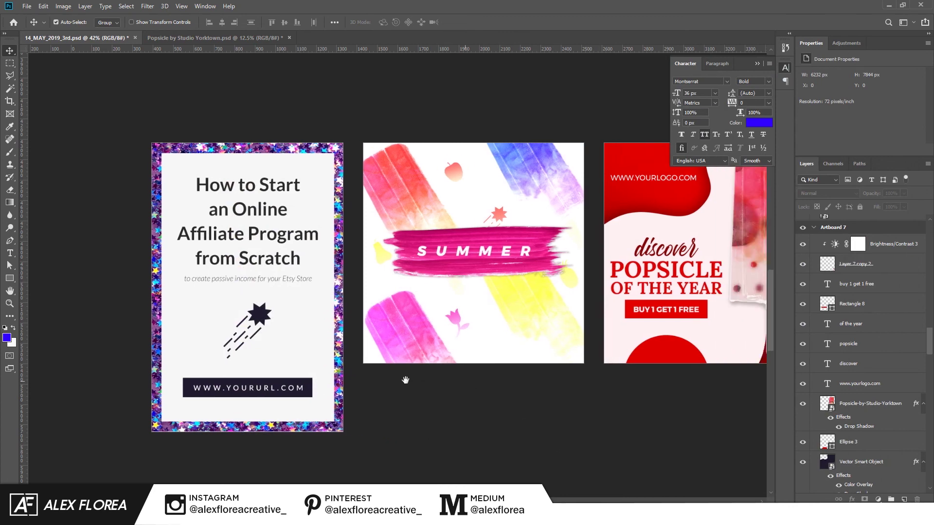
pyautogui.scroll(2, 475, 240)
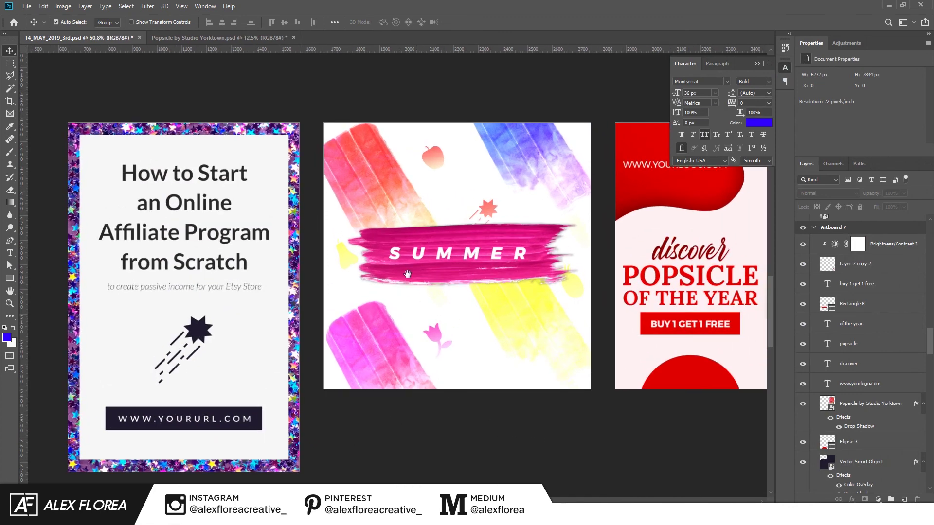
pyautogui.scroll(-1, 407, 274)
pyautogui.scroll(-3, 359, 238)
pyautogui.scroll(3, 396, 261)
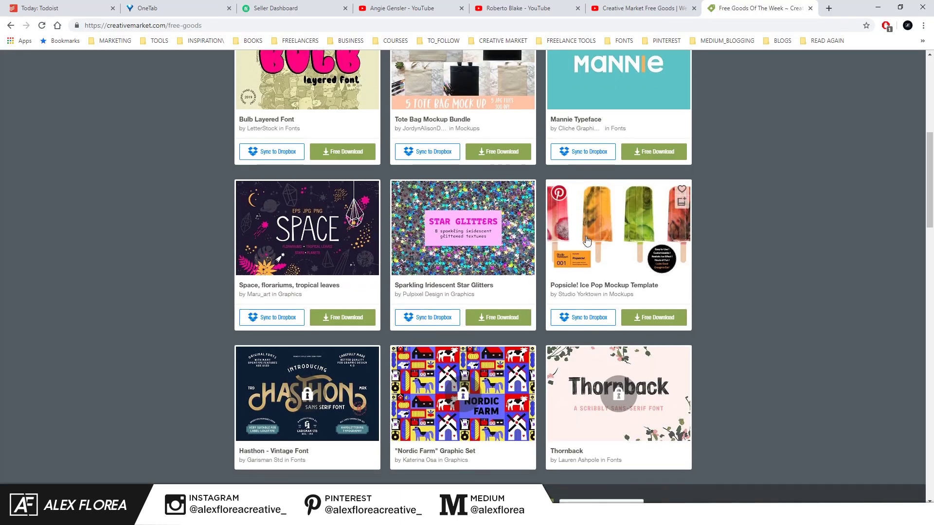
pyautogui.scroll(-5, 522, 340)
pyautogui.scroll(4, 522, 353)
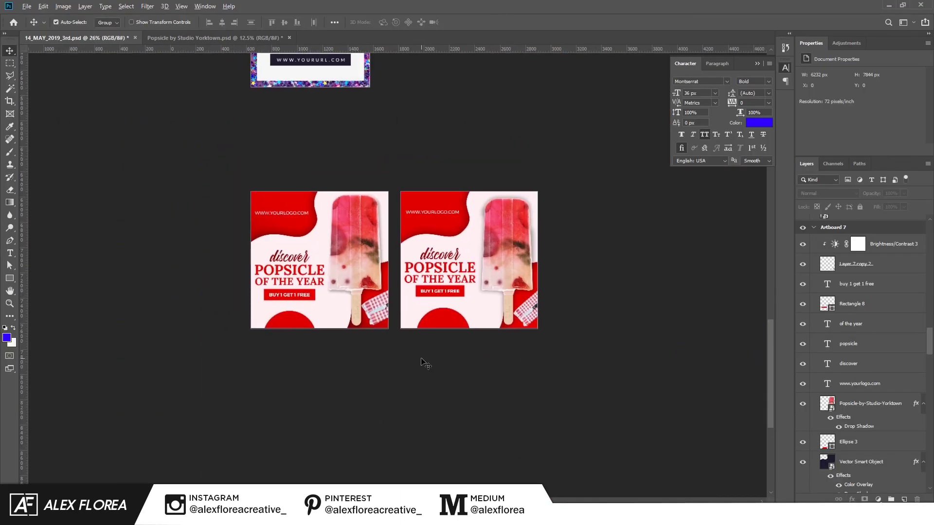
pyautogui.scroll(2, 423, 365)
pyautogui.moveTo(467, 373); pyautogui.dragTo(495, 388)
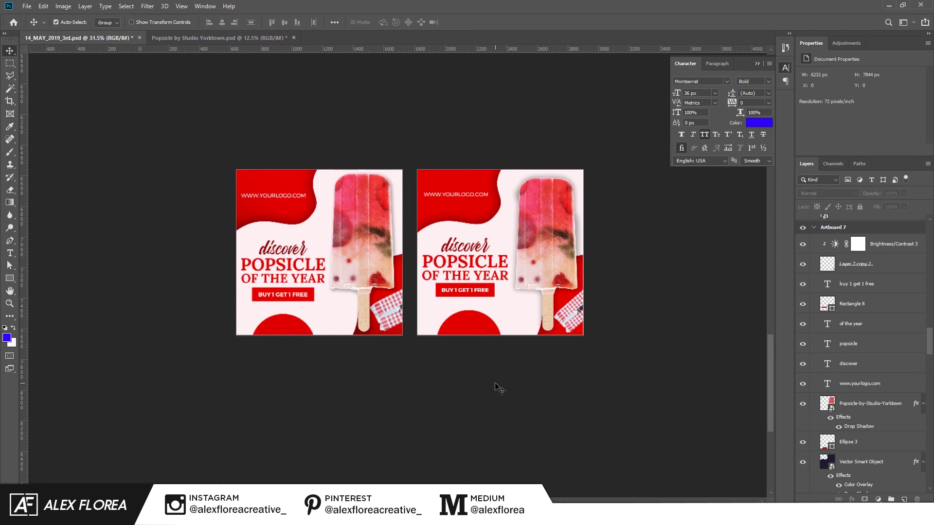
pyautogui.scroll(2, 495, 384)
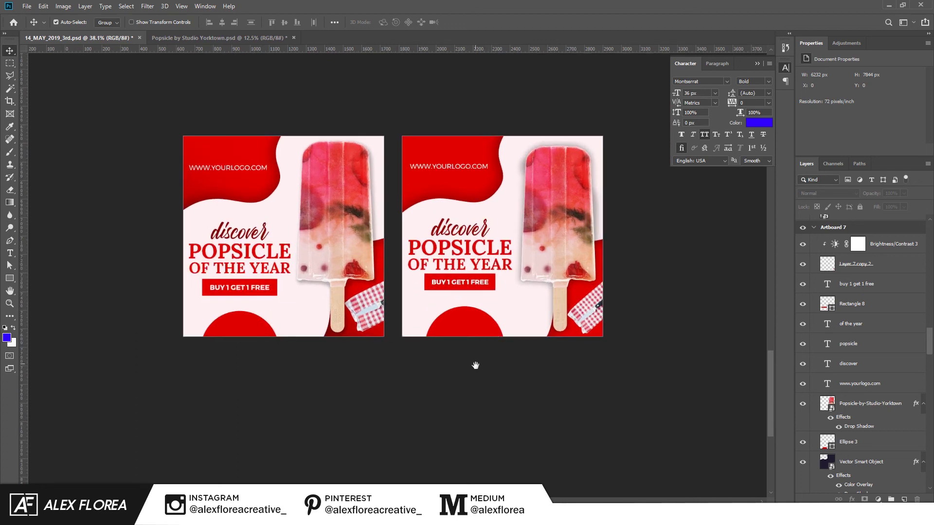